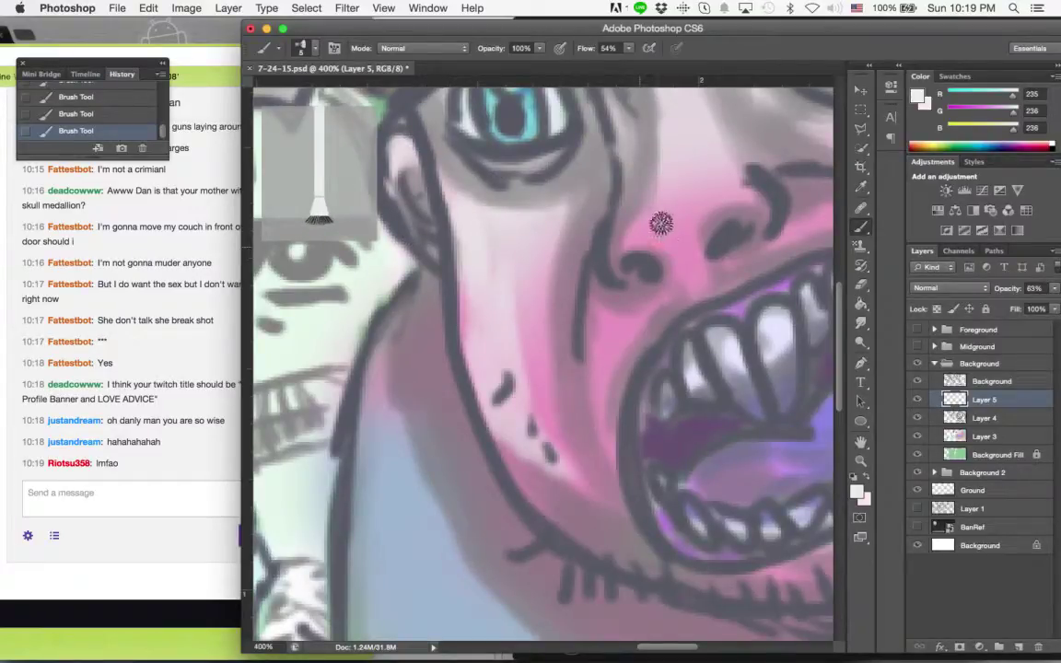
Zoom out to 200% and set the brush size to 11 px.
key(z)
scroll(696, 371, up, 2)
scroll(696, 371, down, 2)
key(b)
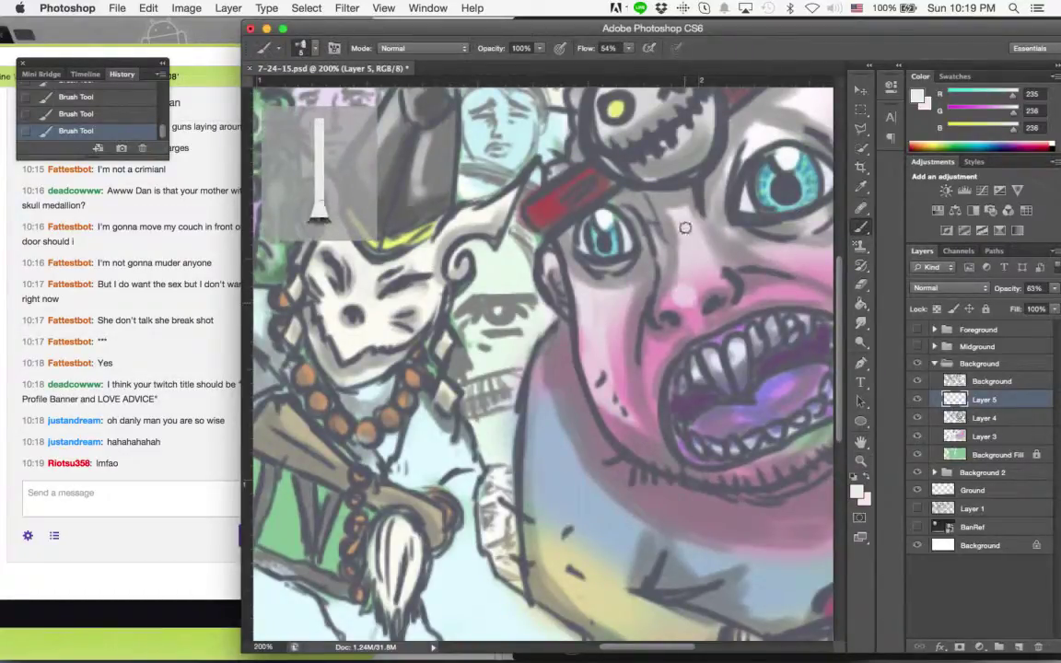
drag(608, 454, 569, 397)
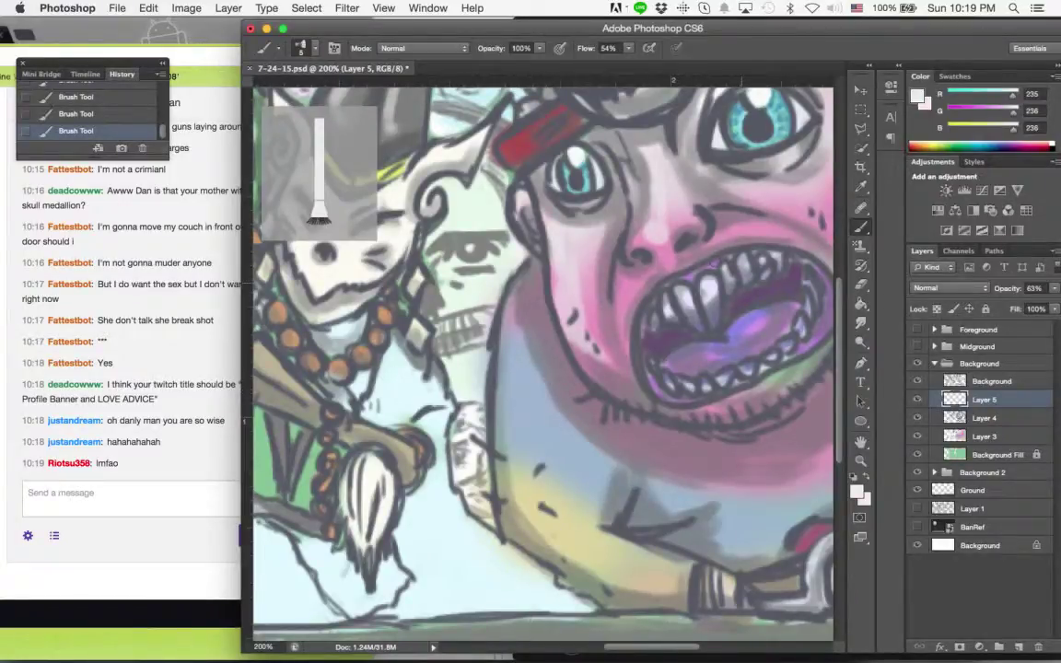
click(304, 48)
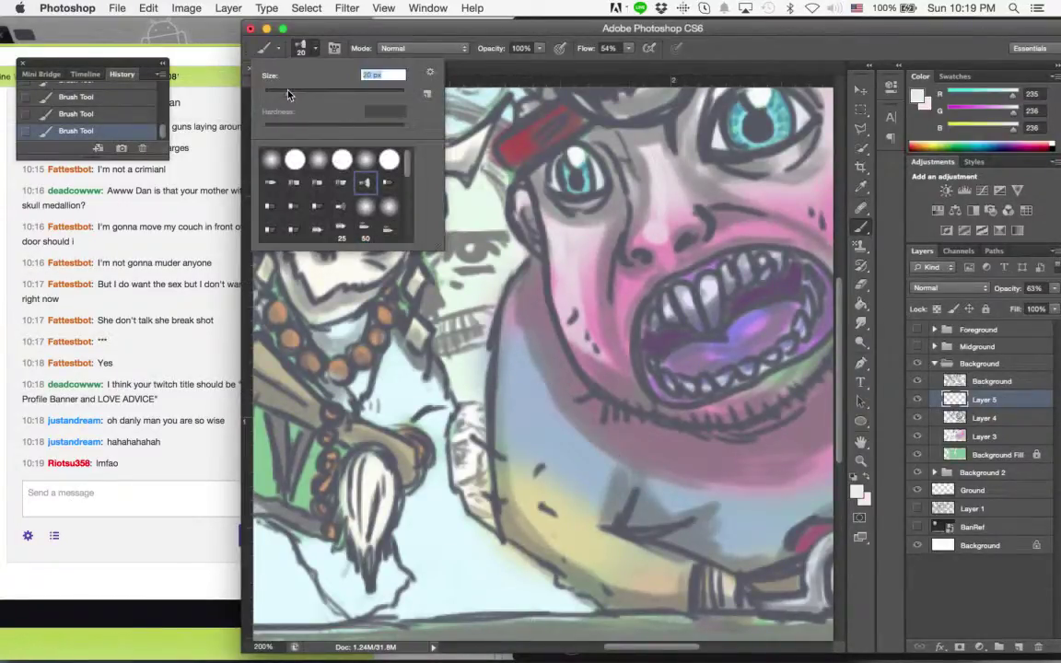
text(20)
key(Return)
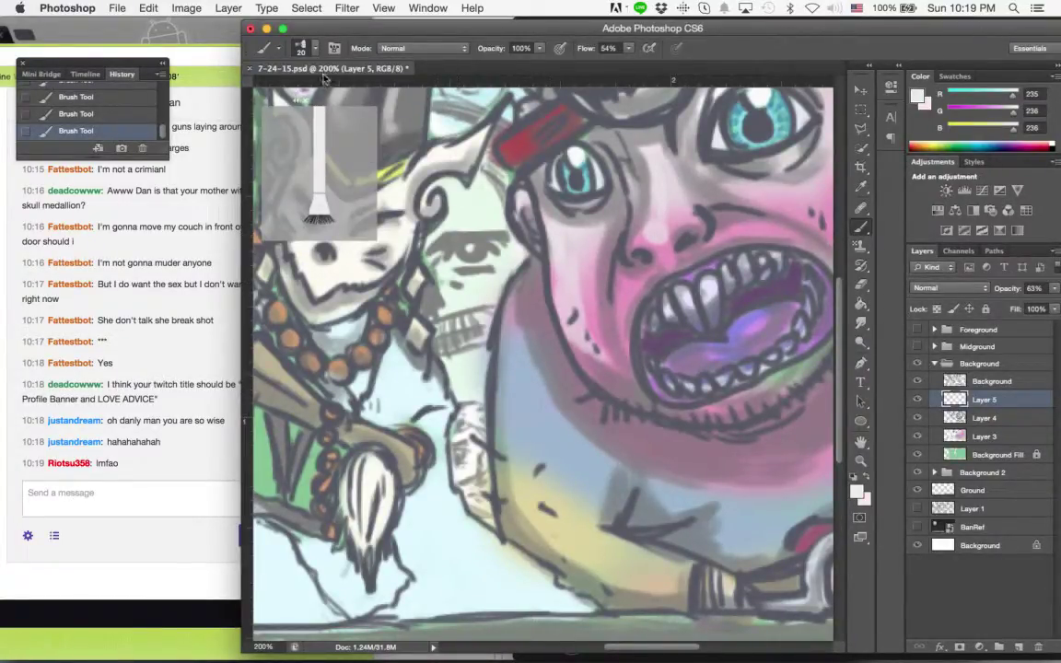
click(313, 49)
drag(288, 93, 283, 92)
text(11)
key(Return)
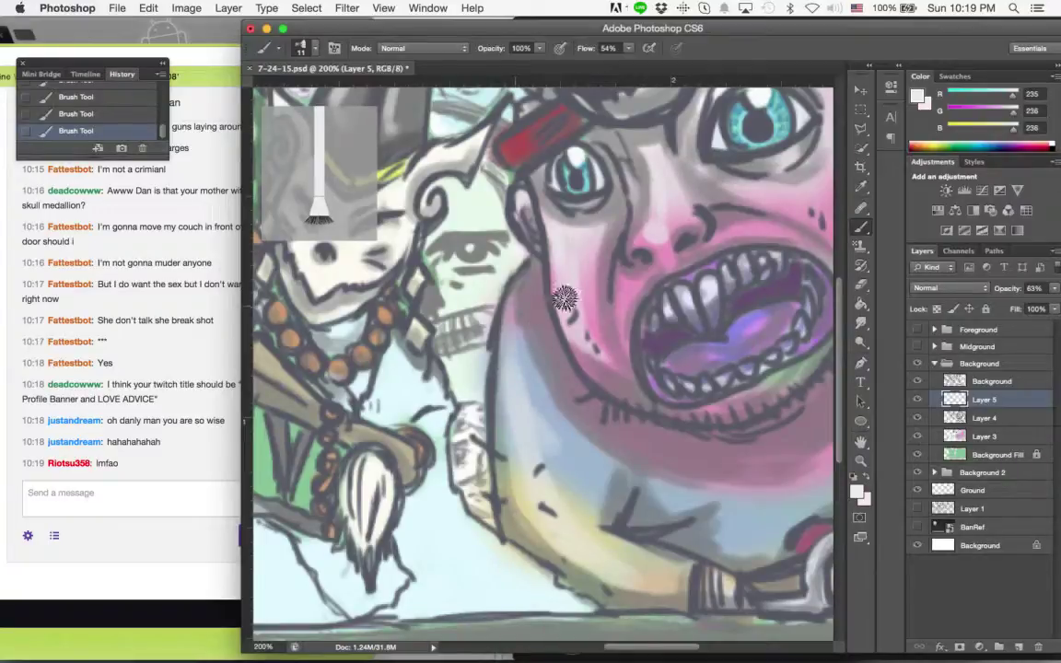
Paint pale bluish-white strokes over the grey shading below the mouth and along the right cheek.
drag(599, 355, 477, 290)
drag(553, 423, 707, 405)
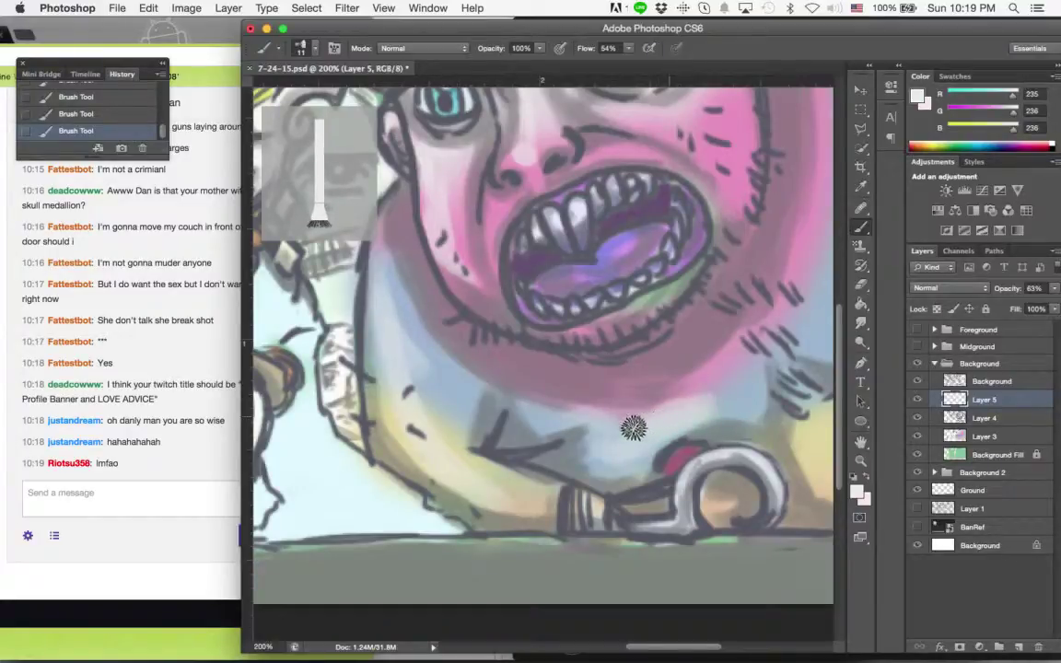
drag(668, 355, 562, 422)
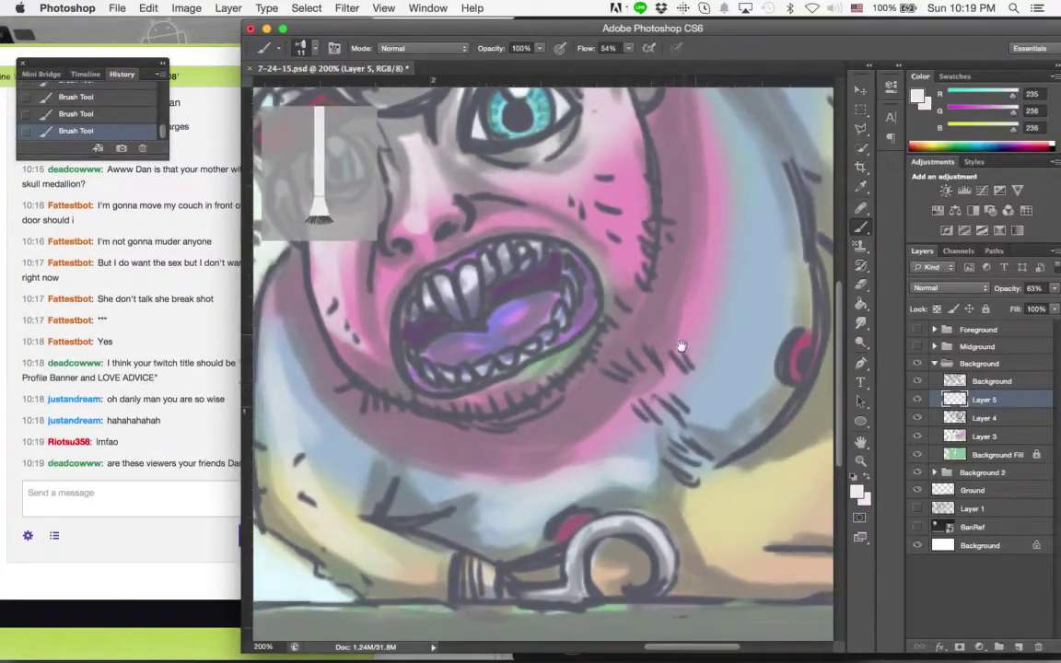
drag(615, 304, 598, 323)
click(221, 351)
click(637, 336)
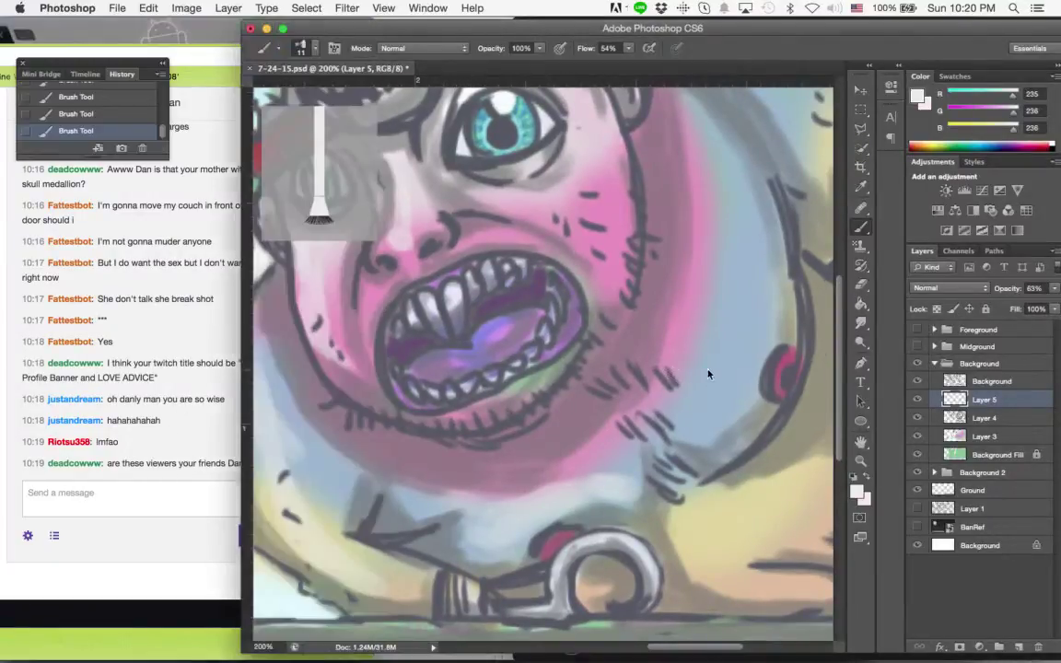
mouse_move(705, 411)
mouse_down()
mouse_move(722, 416)
mouse_move(746, 356)
mouse_move(753, 361)
mouse_move(766, 221)
mouse_up()
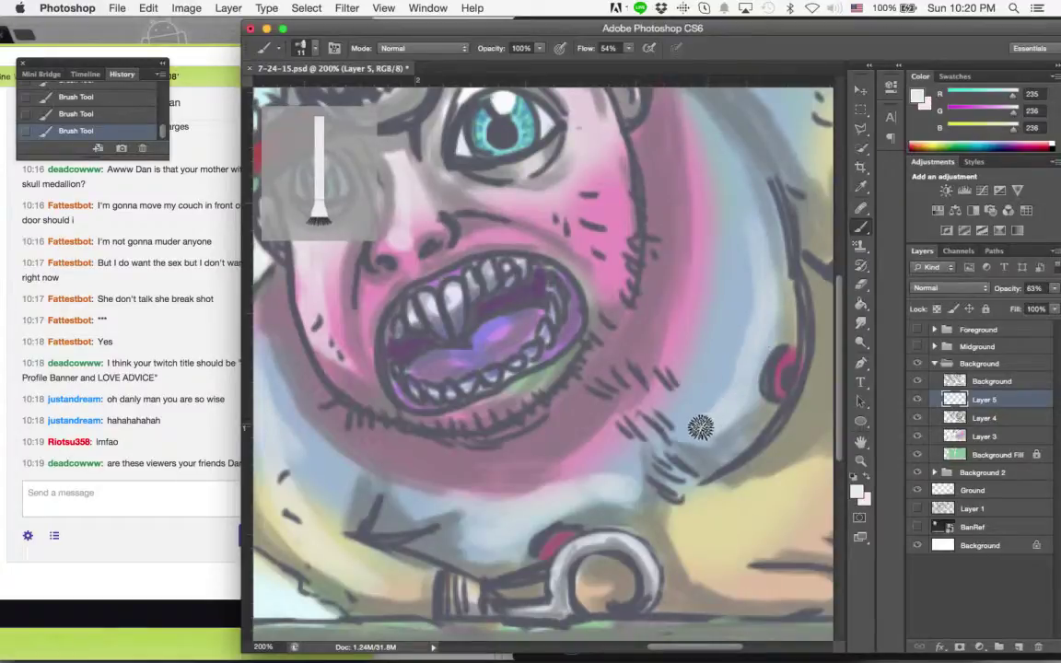
drag(675, 295, 706, 301)
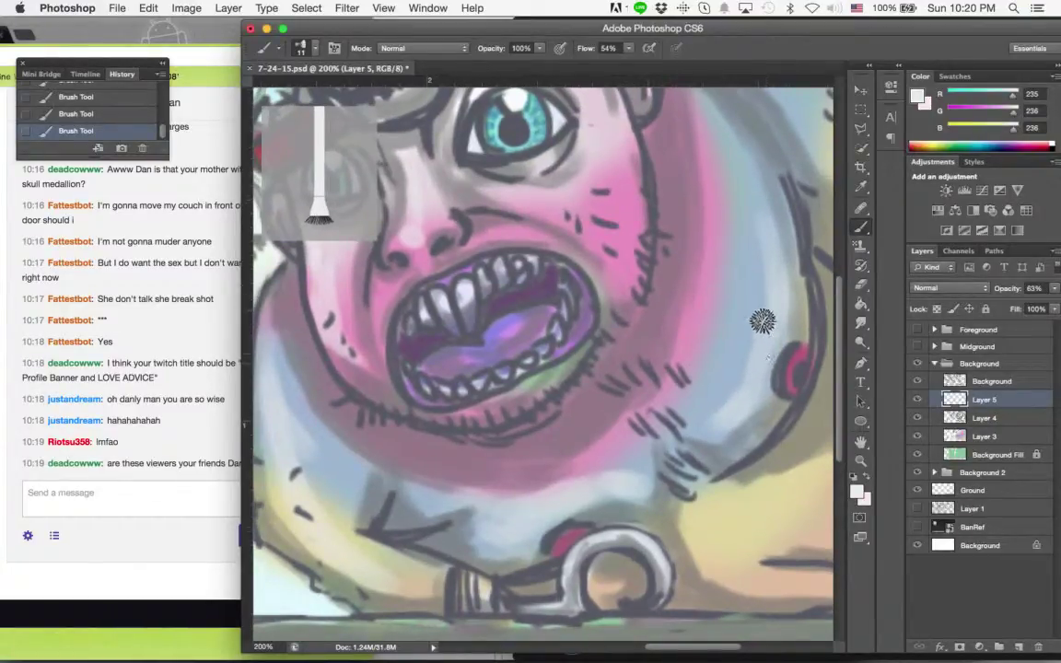
click(154, 402)
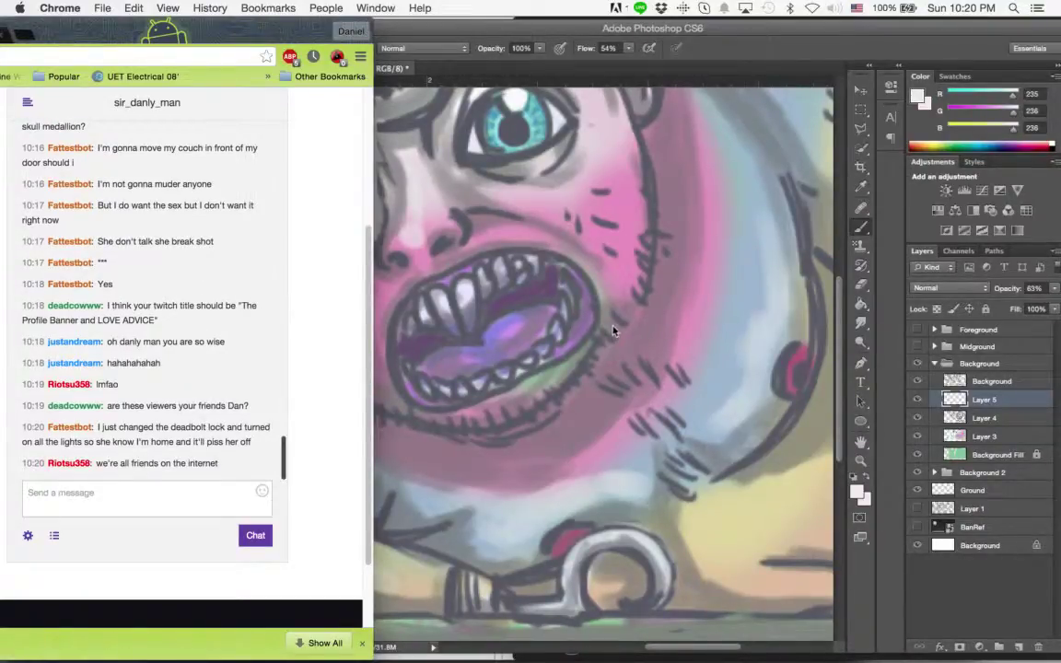
Erase the stray strokes along the head's right side.
click(721, 268)
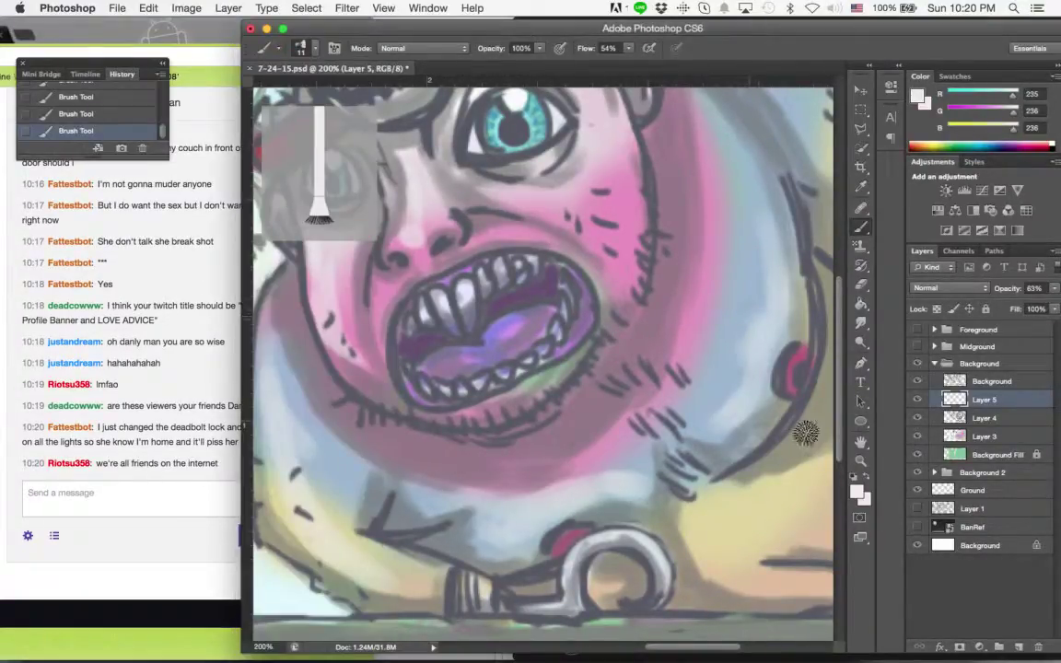
key(e)
mouse_move(722, 367)
mouse_down()
mouse_move(742, 402)
mouse_move(793, 366)
mouse_up()
drag(786, 273, 785, 338)
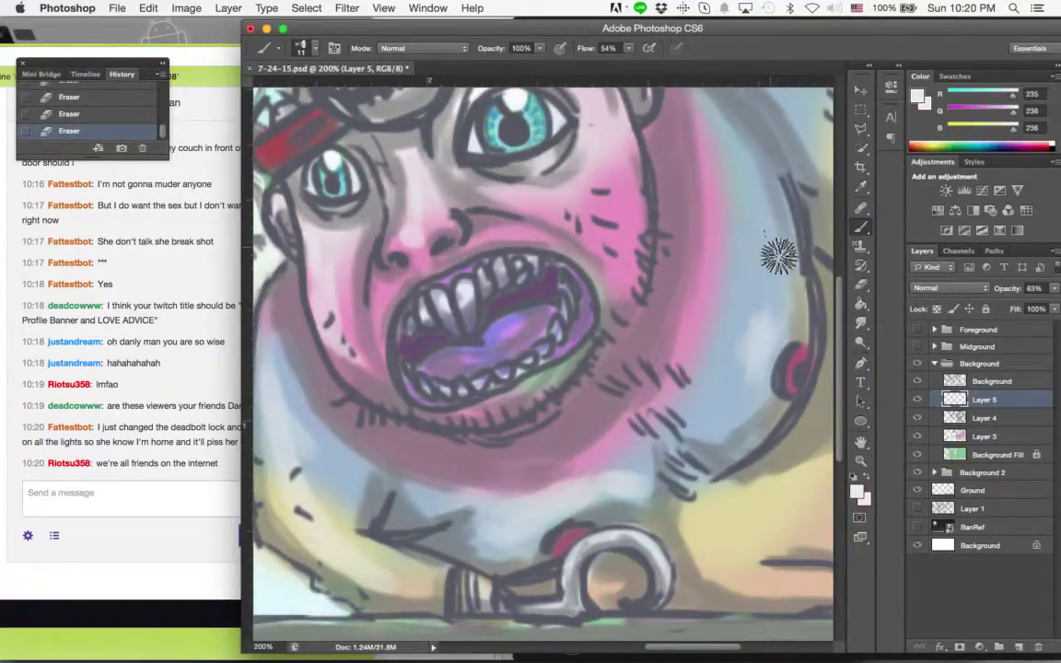
Repaint the head's right and top-right edge with grey-blue strokes.
key(bracketleft)
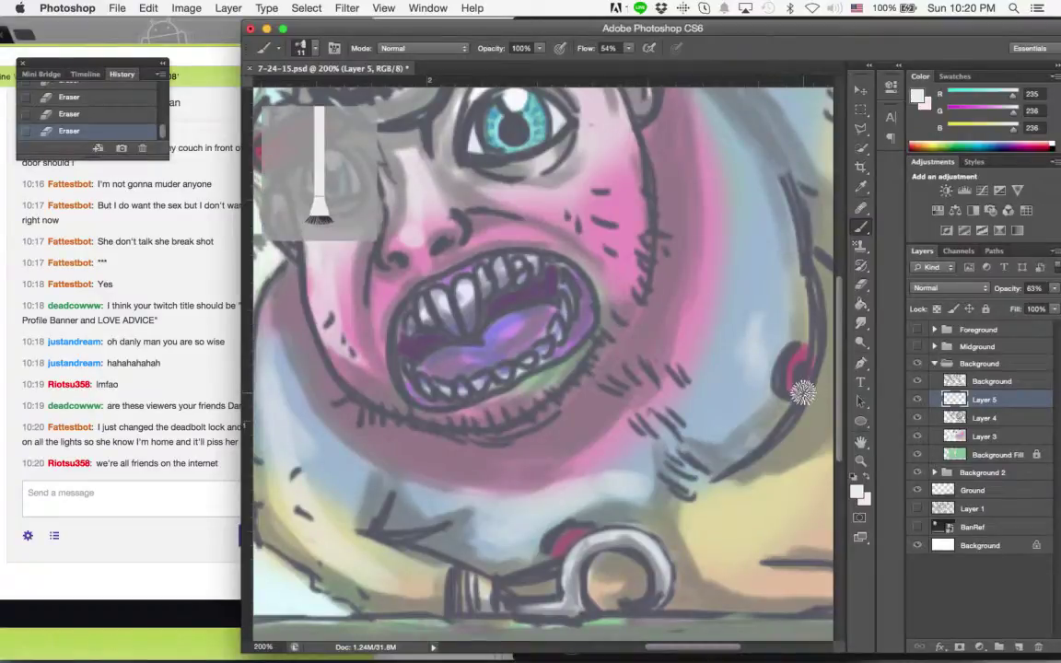
scroll(663, 202, up, 3)
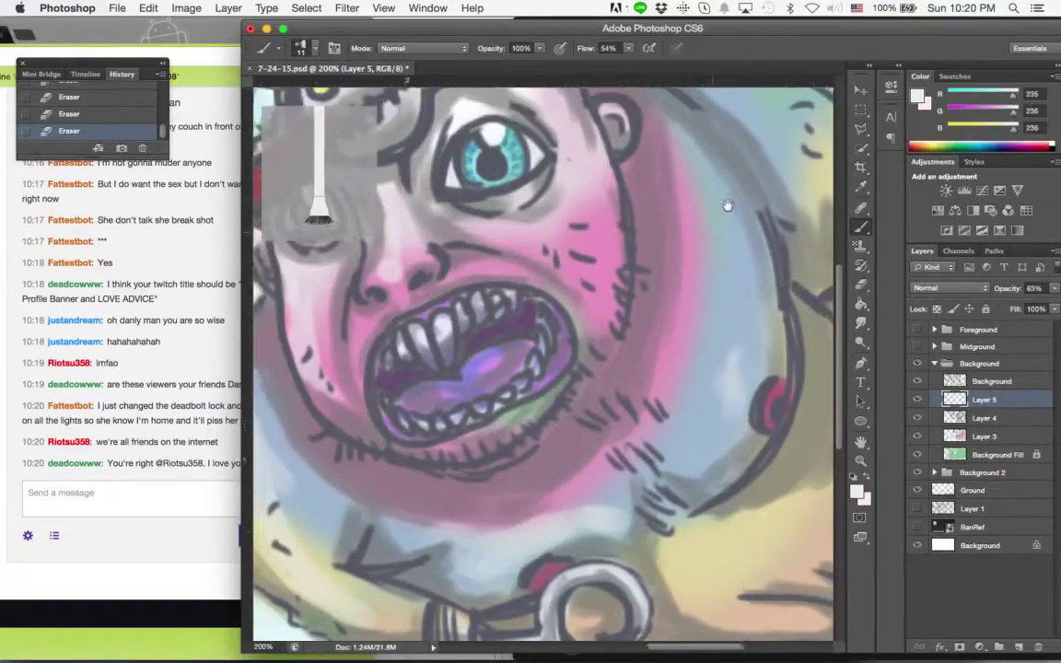
scroll(626, 221, up, 3)
scroll(592, 242, up, 2)
mouse_move(616, 220)
mouse_down()
mouse_move(689, 263)
mouse_move(727, 356)
mouse_move(754, 324)
mouse_move(584, 271)
mouse_move(718, 269)
mouse_up()
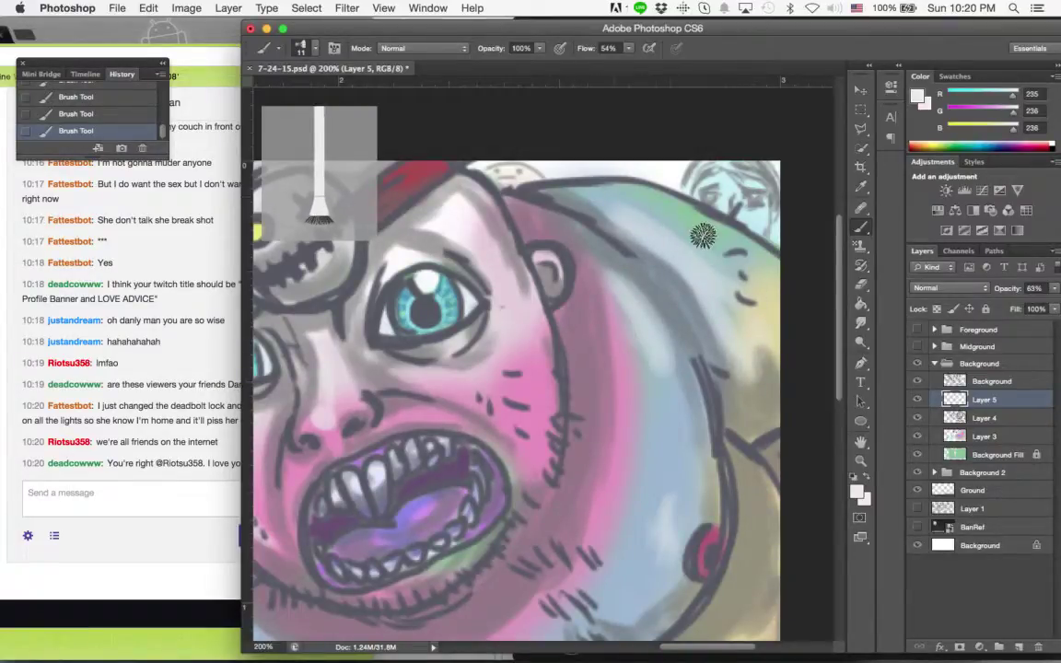
mouse_move(643, 218)
mouse_down()
mouse_move(553, 175)
mouse_move(721, 239)
mouse_up()
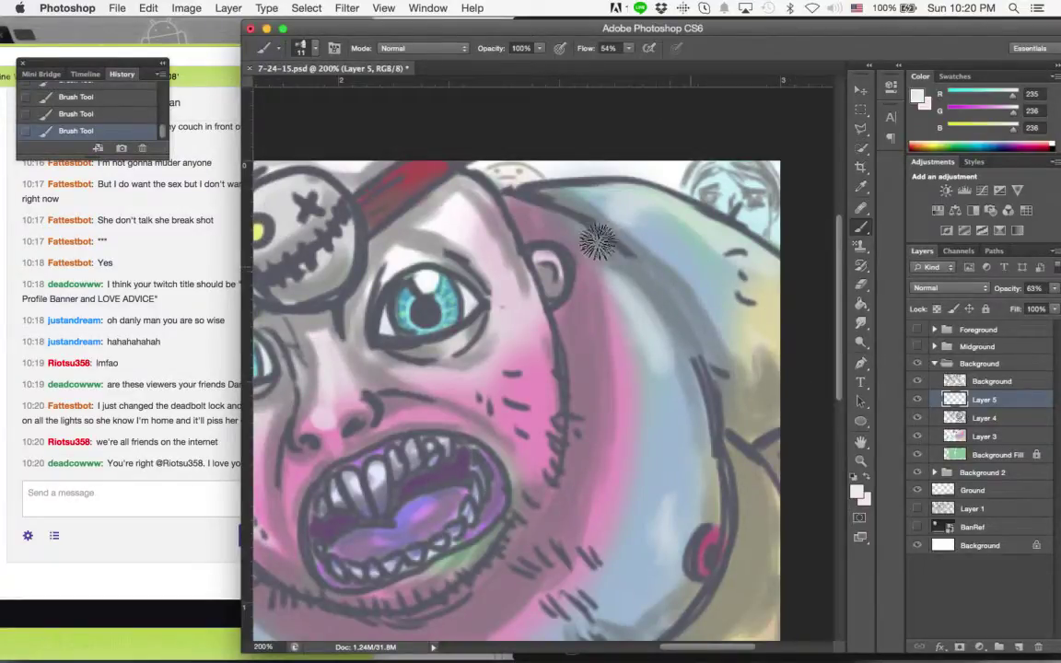
Erase part of the head's right outline and paint over the yellow beside the black line.
key(e)
drag(693, 315, 599, 294)
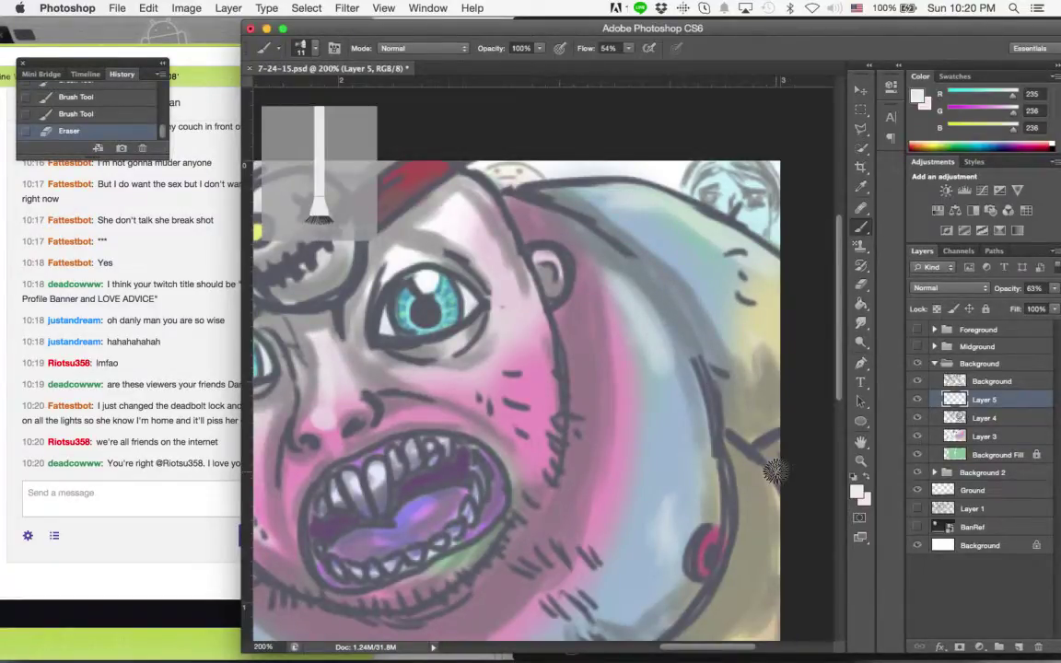
key(super+Tab)
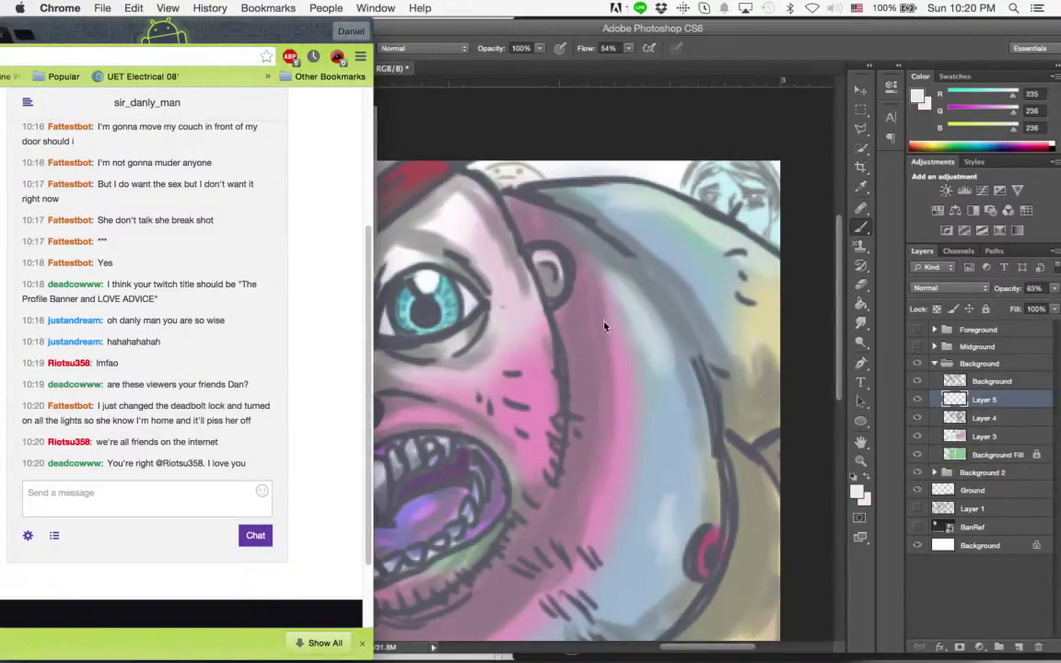
key(super+Tab)
drag(595, 398, 608, 205)
mouse_move(621, 528)
mouse_down()
mouse_move(656, 552)
mouse_move(638, 524)
mouse_move(672, 495)
mouse_move(718, 483)
mouse_up()
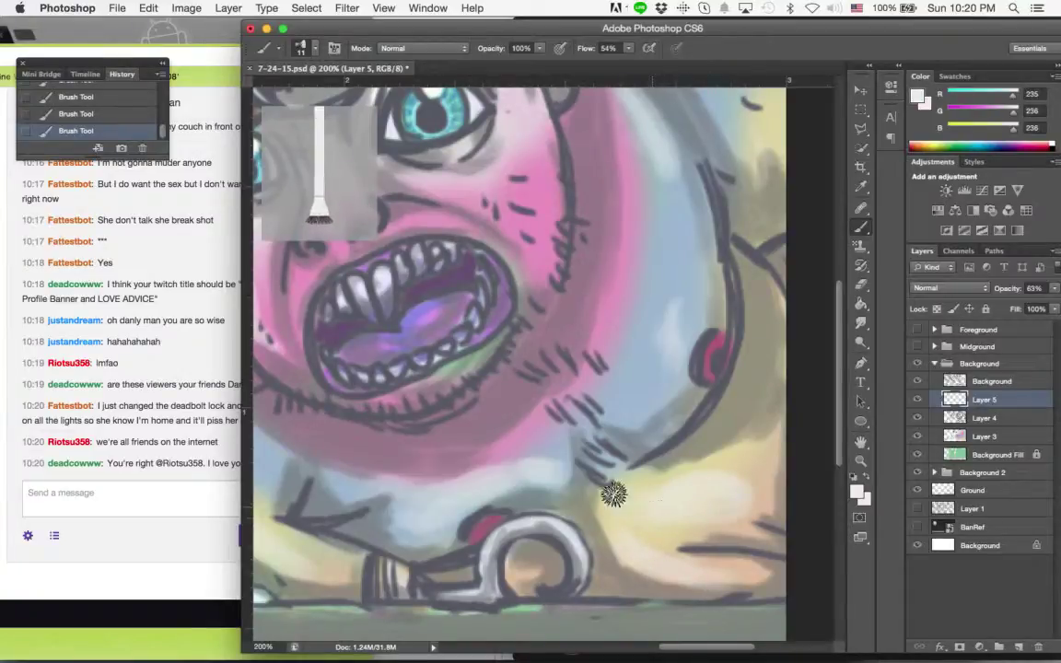
drag(599, 401, 746, 437)
drag(645, 396, 594, 294)
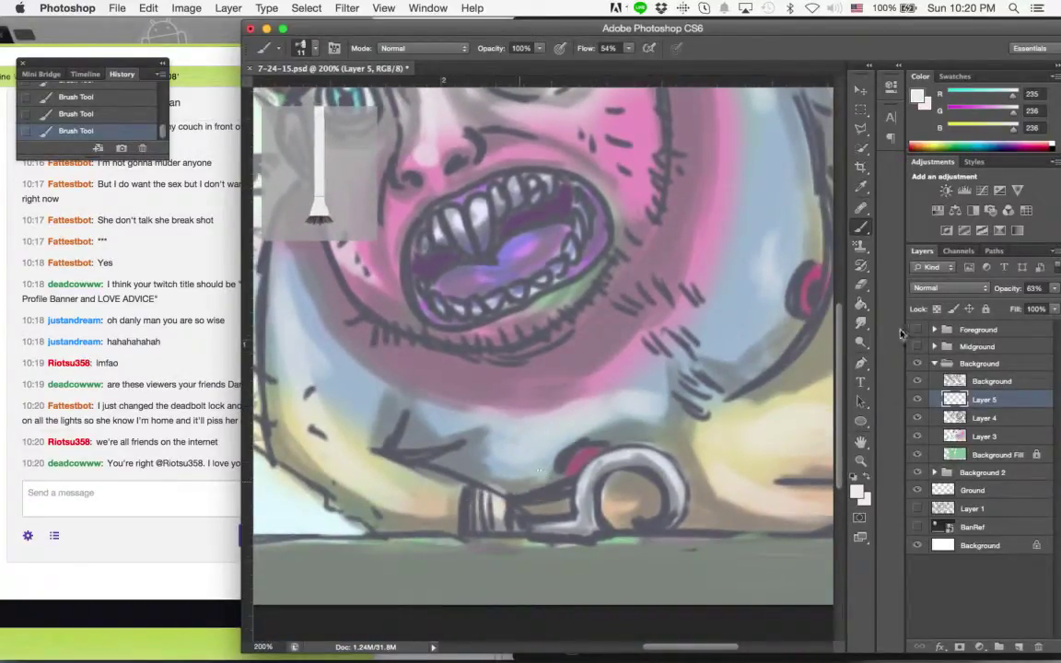
Shrink the brush to 5 px and paint white highlights along the silver ring.
click(314, 47)
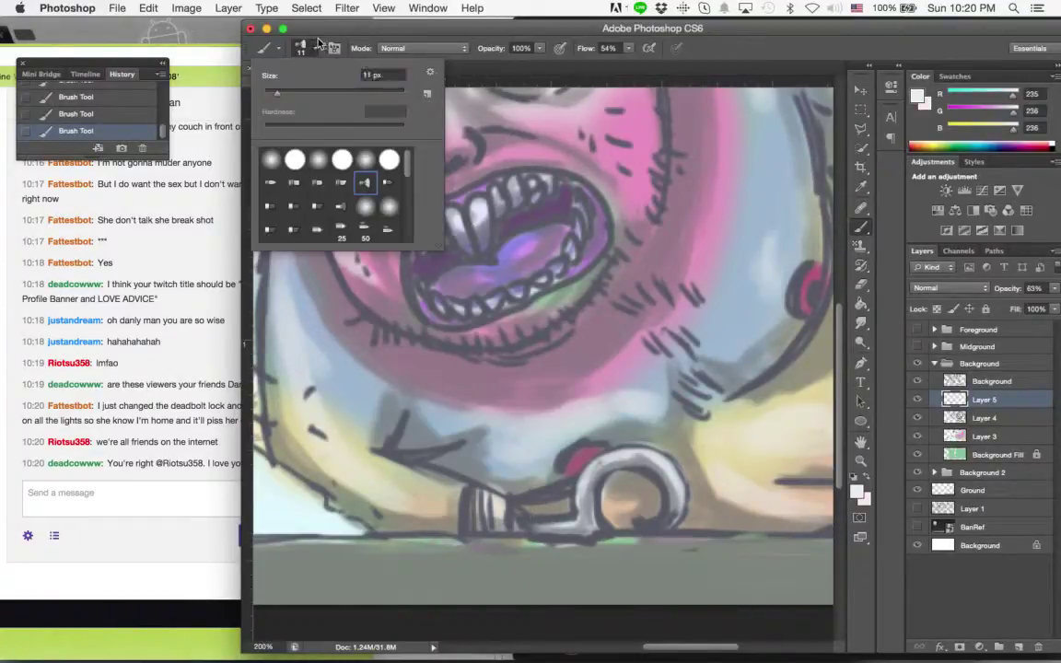
drag(279, 93, 273, 93)
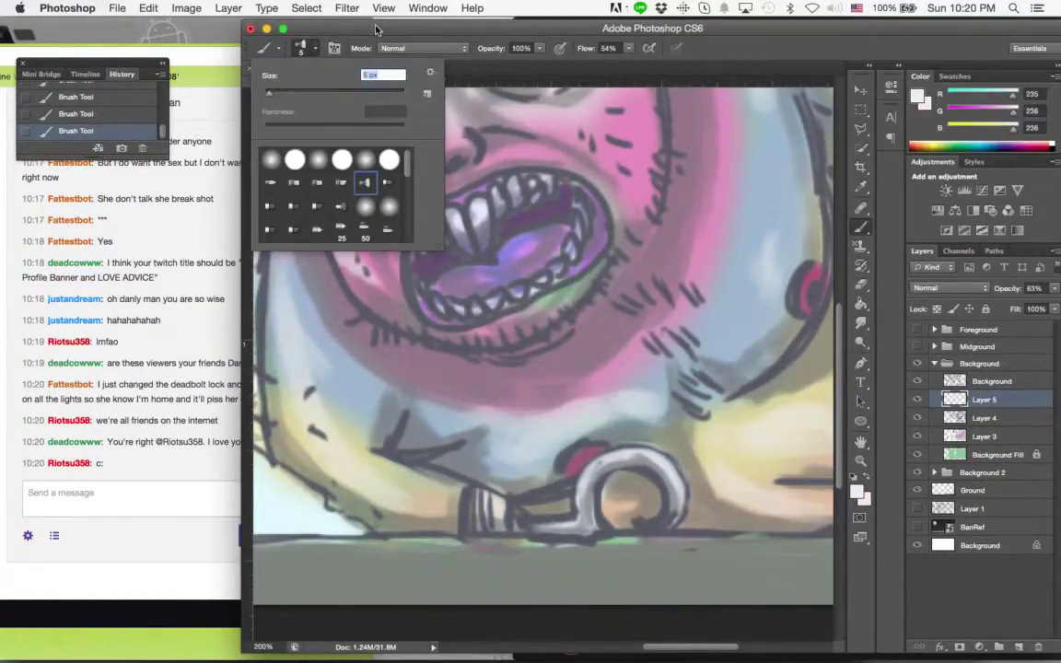
click(634, 465)
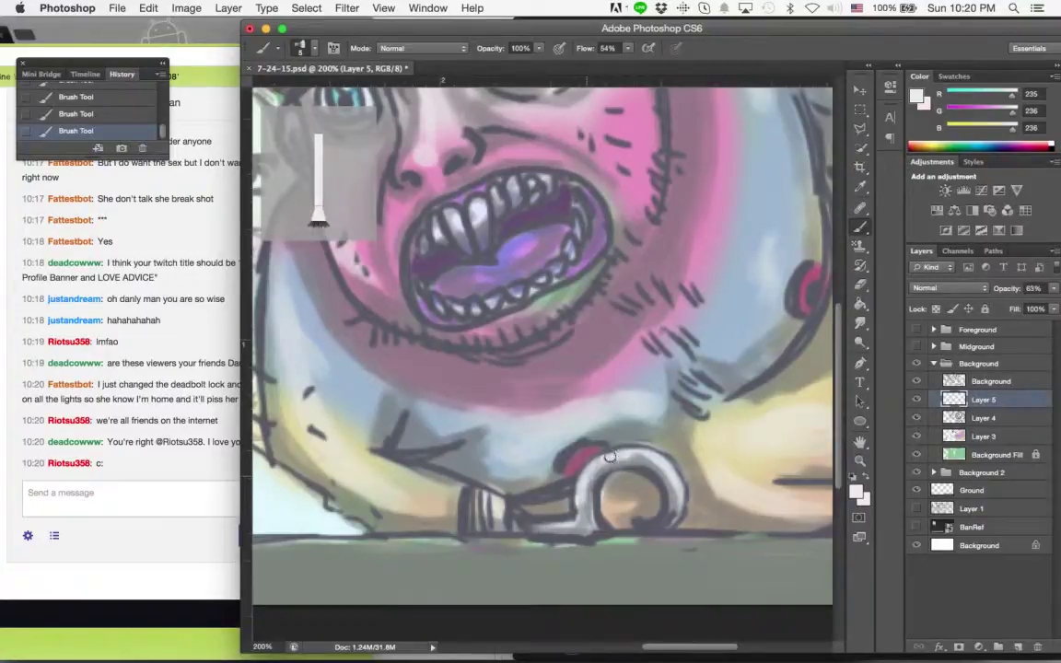
drag(675, 497, 573, 526)
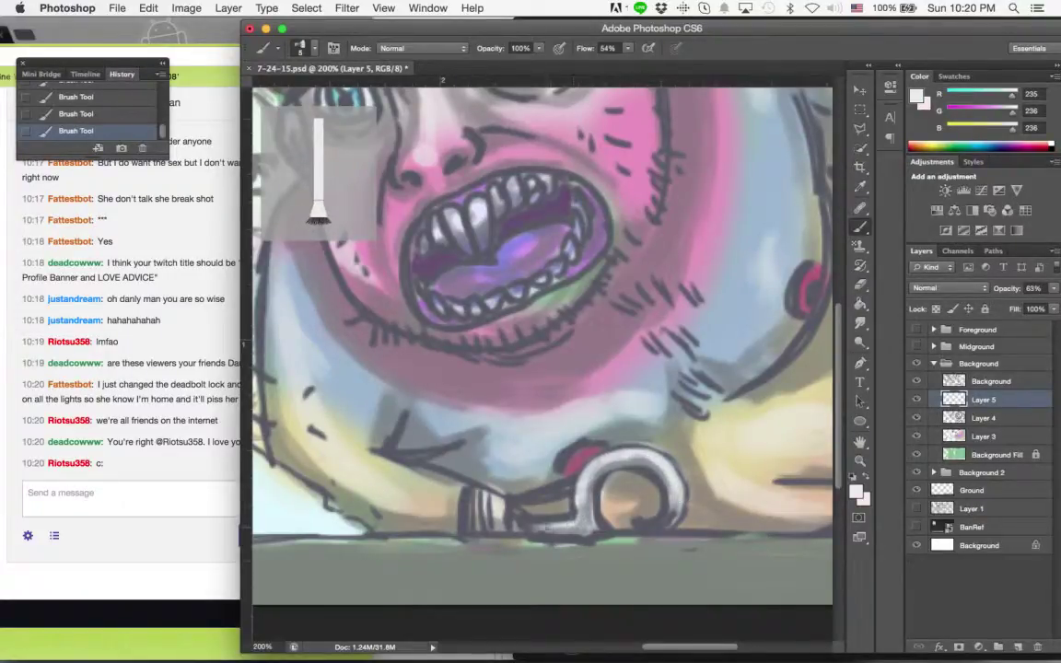
drag(493, 473, 524, 445)
drag(591, 460, 581, 512)
drag(595, 467, 606, 435)
drag(553, 362, 648, 564)
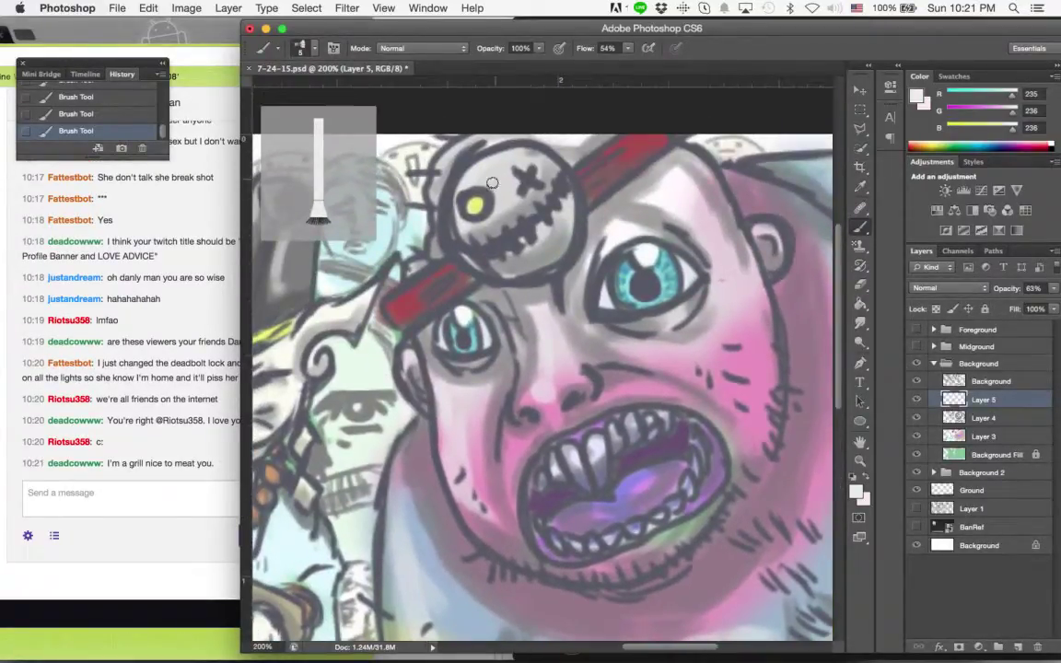
Paint light highlights along the skull's upper-left edge, its top, and beside the red band.
drag(442, 161, 407, 138)
mouse_move(420, 298)
mouse_down()
mouse_move(461, 287)
mouse_move(398, 267)
mouse_move(484, 258)
mouse_up()
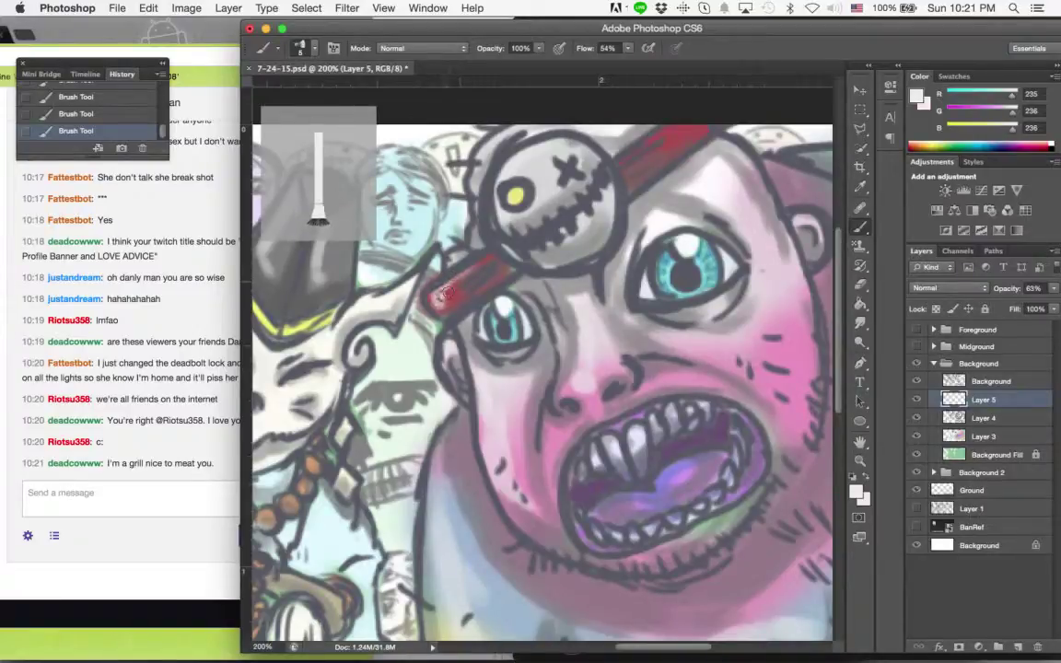
drag(448, 293, 406, 263)
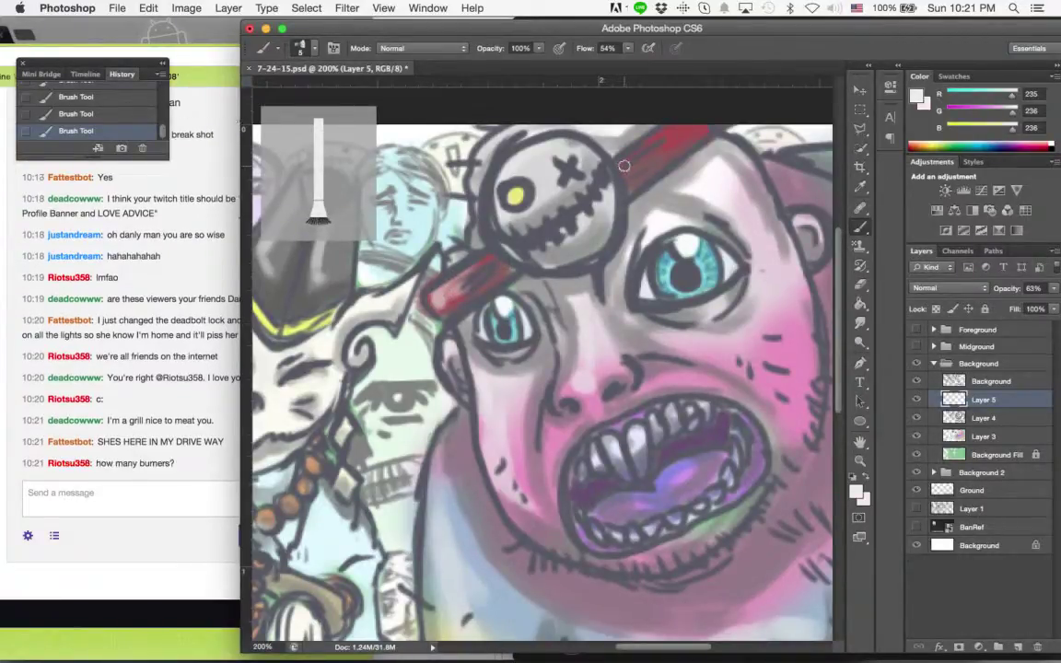
mouse_move(629, 163)
mouse_down()
mouse_move(639, 149)
mouse_move(594, 129)
mouse_move(590, 140)
mouse_move(603, 120)
mouse_up()
drag(640, 201, 652, 205)
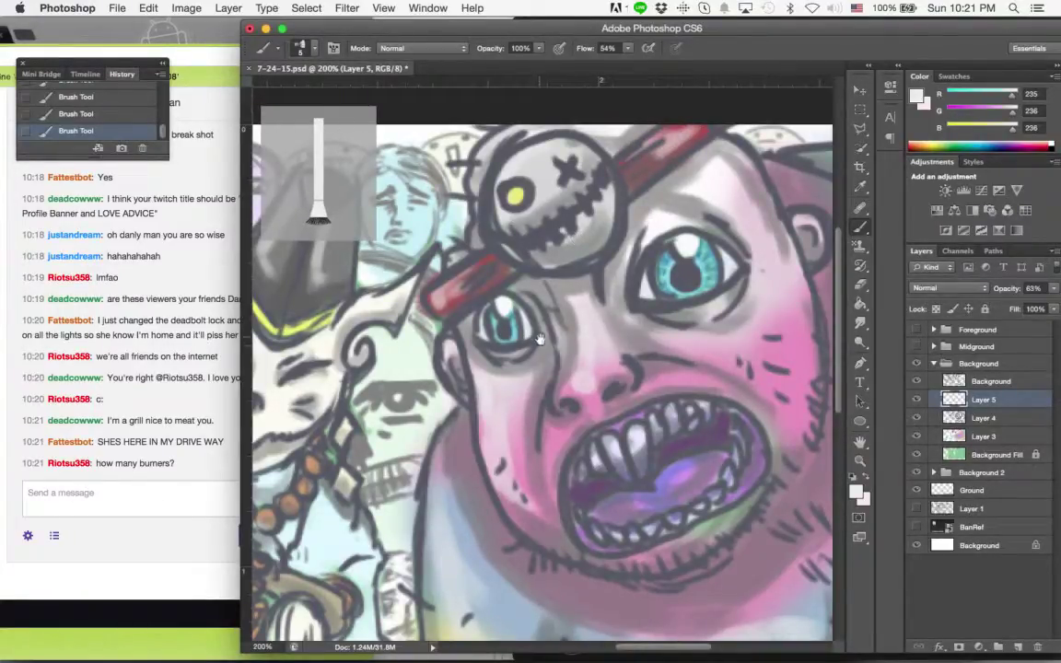
drag(544, 341, 577, 344)
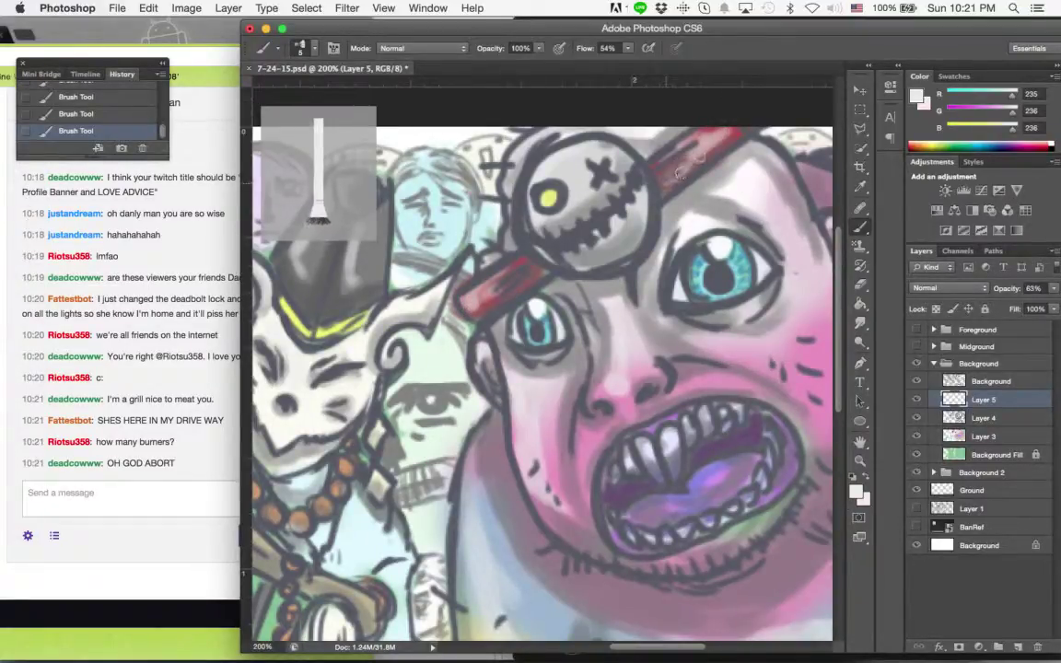
drag(687, 245, 746, 220)
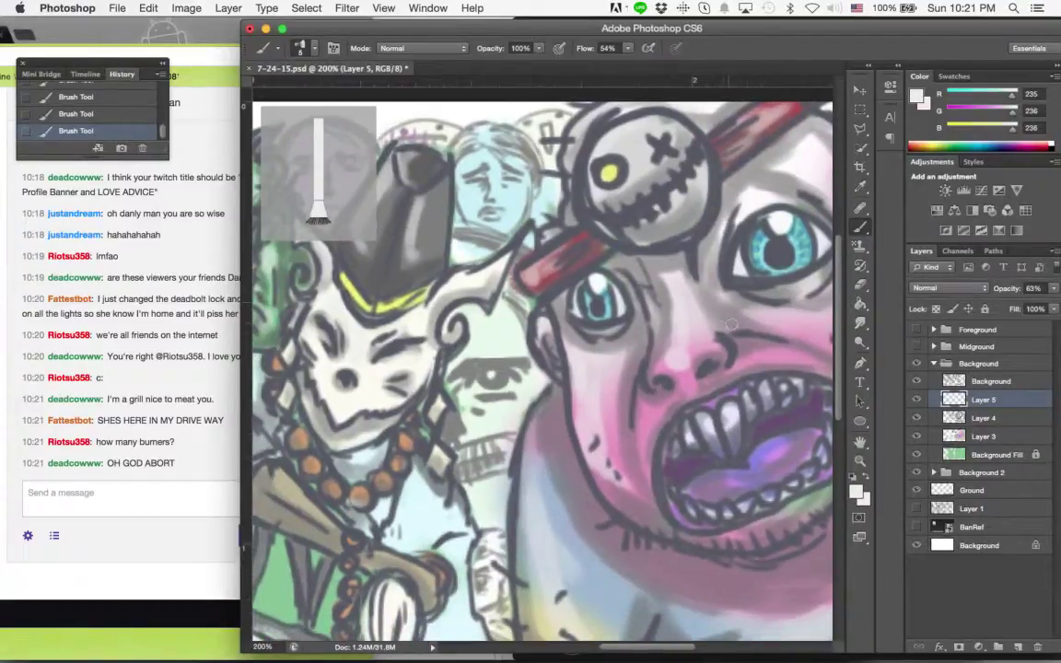
Zoom out to 100% and reposition the view on the artwork.
click(862, 462)
alt+click(601, 411)
alt+click(620, 430)
click(555, 337)
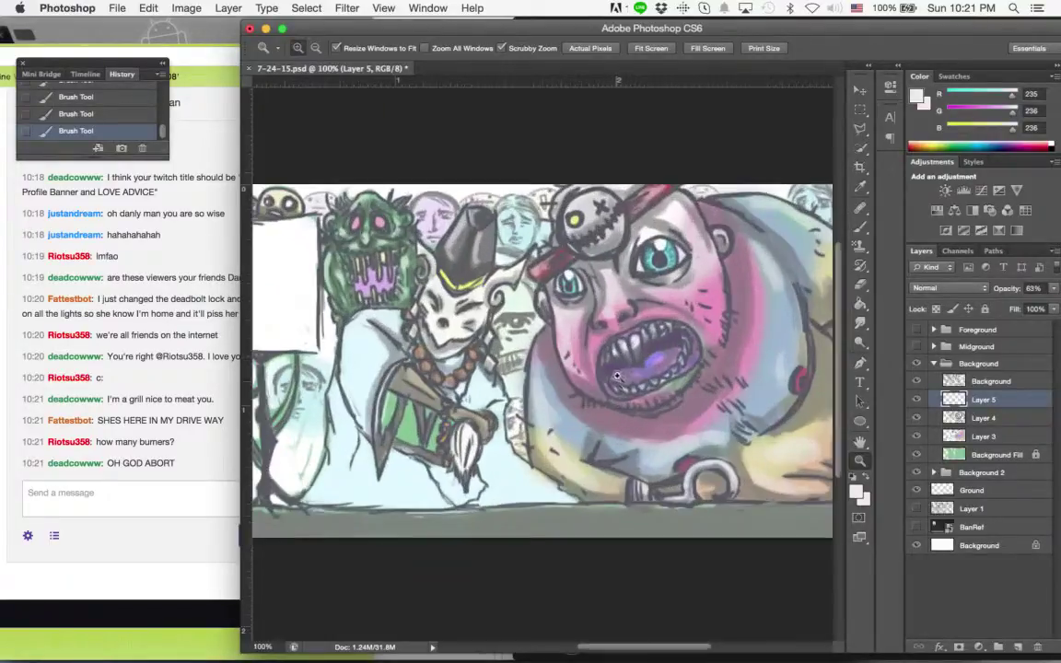
mouse_move(632, 395)
mouse_down()
mouse_move(694, 427)
mouse_move(645, 353)
mouse_up()
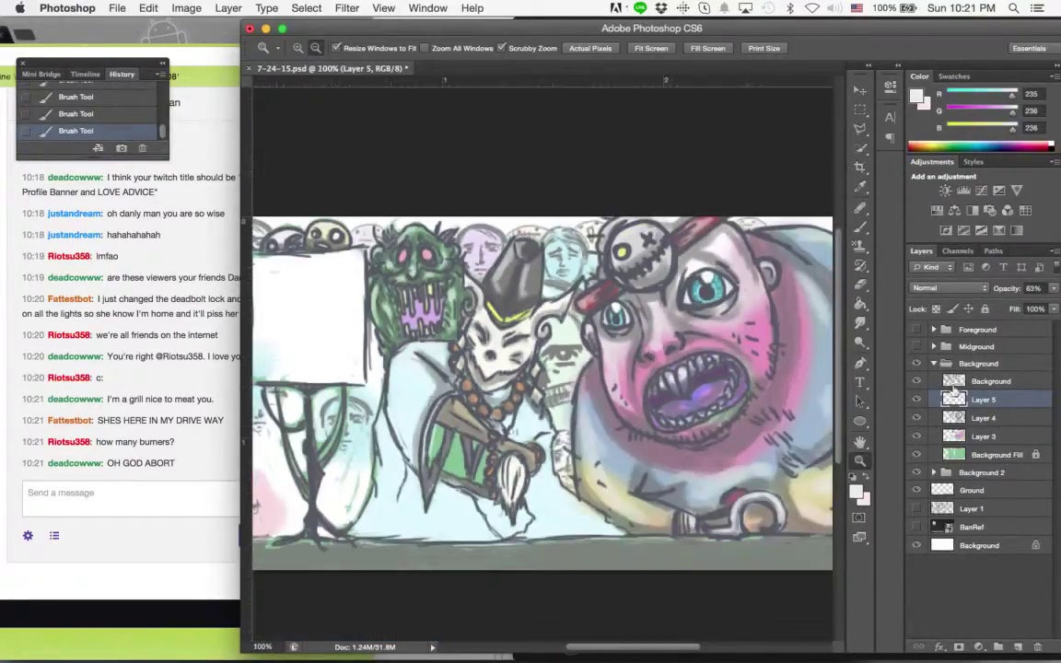
Turn the Midground and Foreground groups back on and pan to frame the banner.
drag(918, 352, 919, 334)
drag(586, 437, 676, 449)
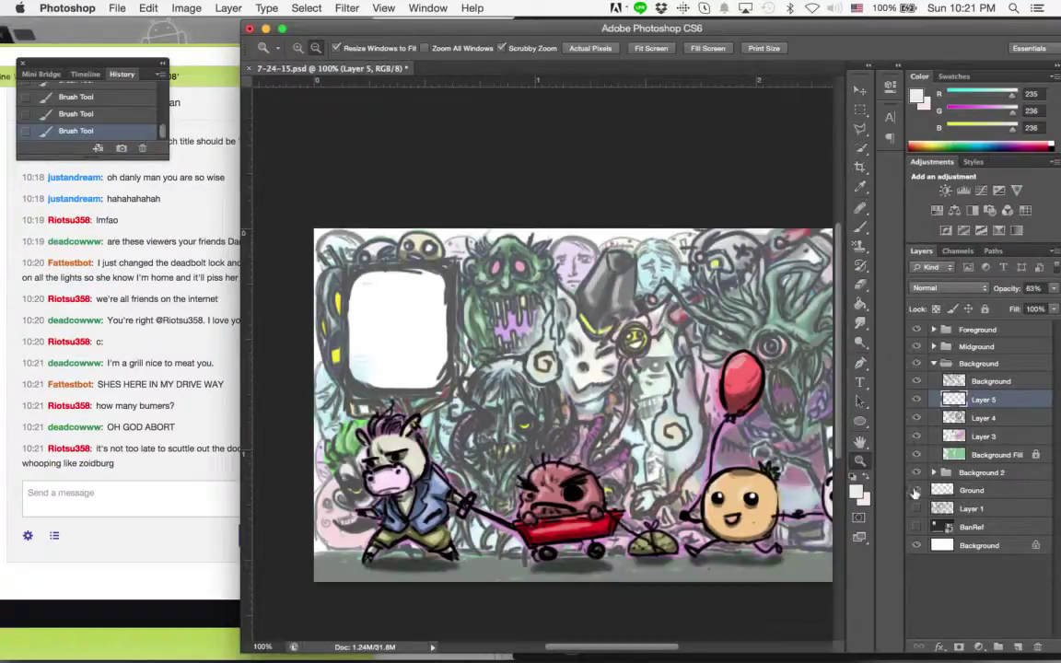
click(918, 491)
click(254, 442)
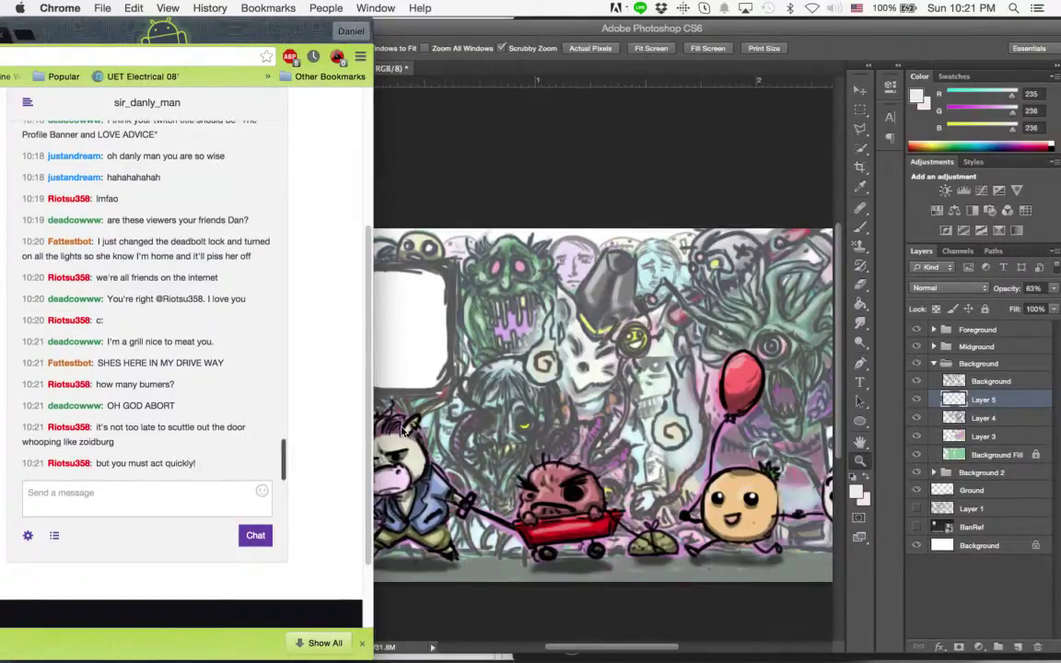
click(692, 385)
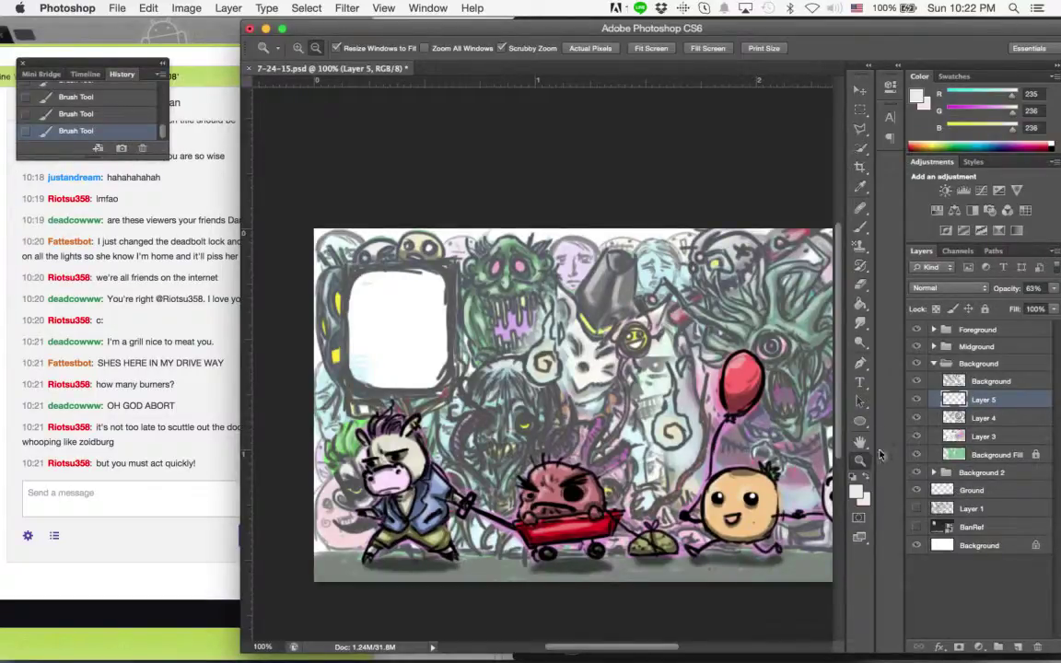
Sample a pale cyan foreground colour from the artwork, then shift the Color Picker hue to yellow.
click(853, 492)
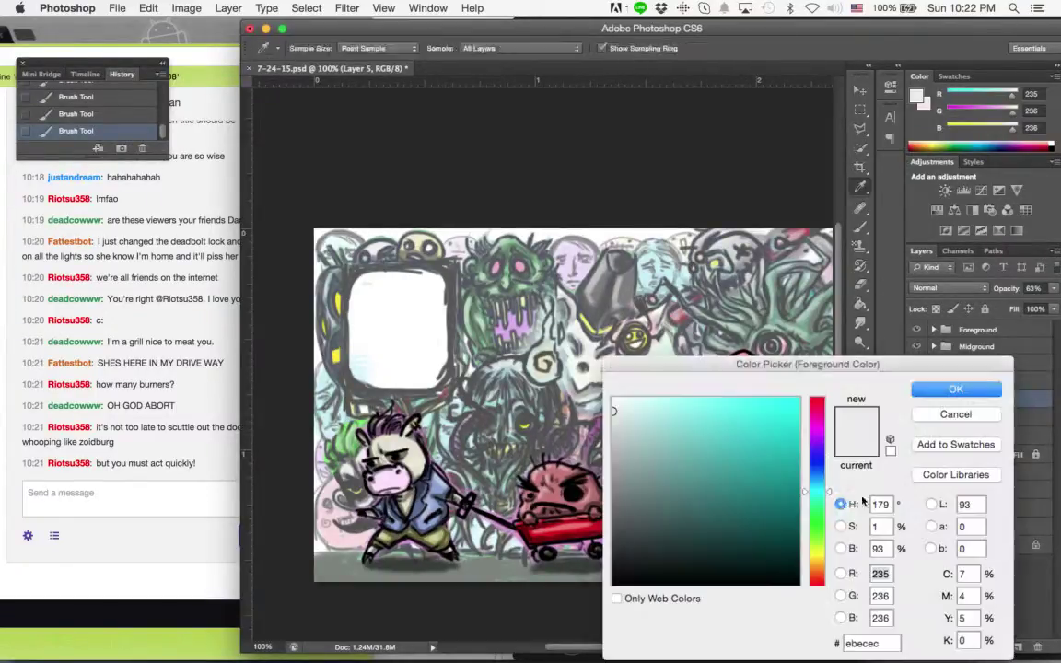
click(599, 380)
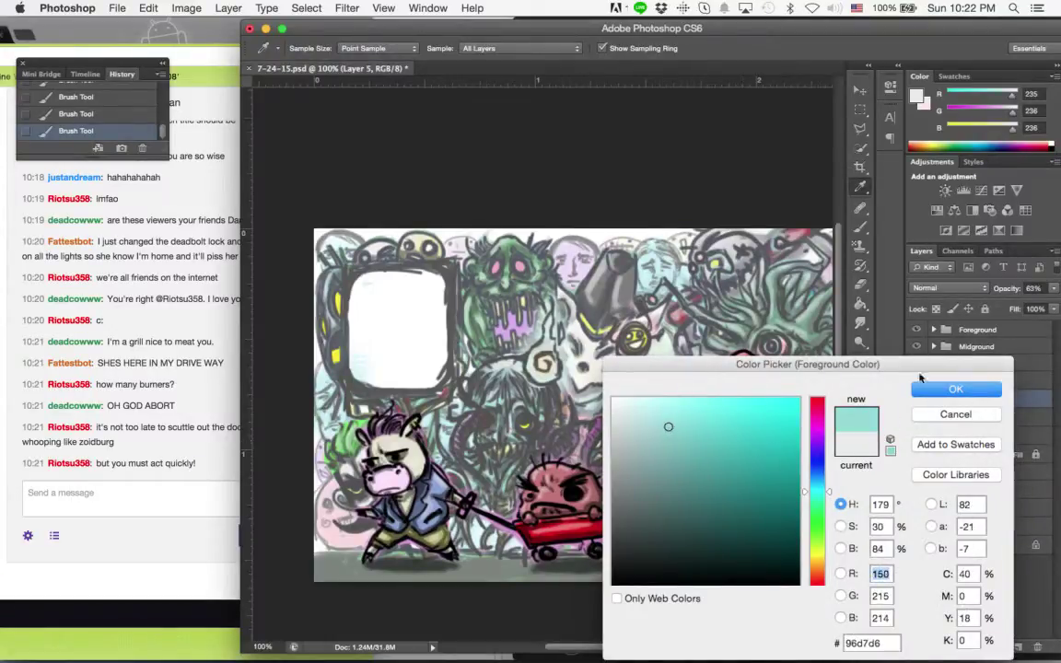
click(974, 388)
click(856, 490)
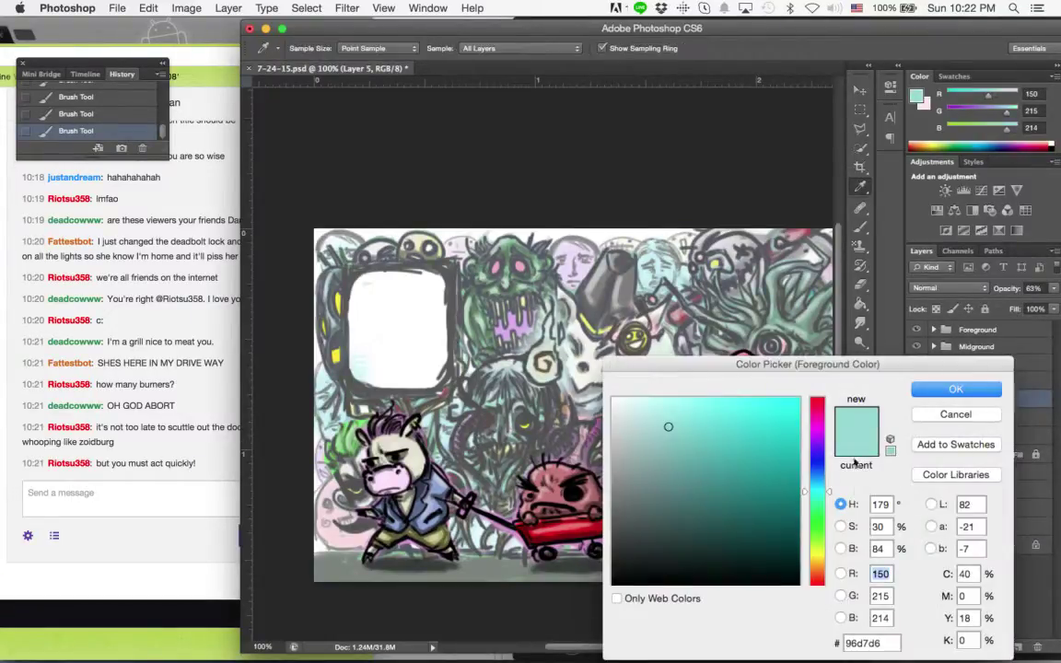
click(824, 552)
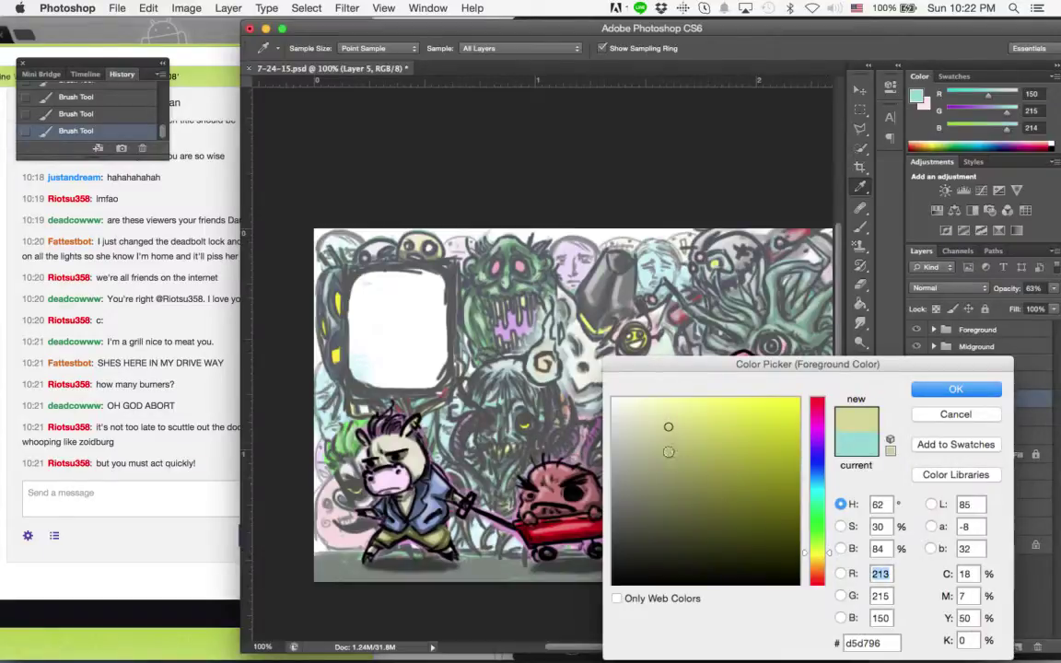
Set the foreground colour to very pale yellow f8fabe and switch to the Brush.
click(657, 400)
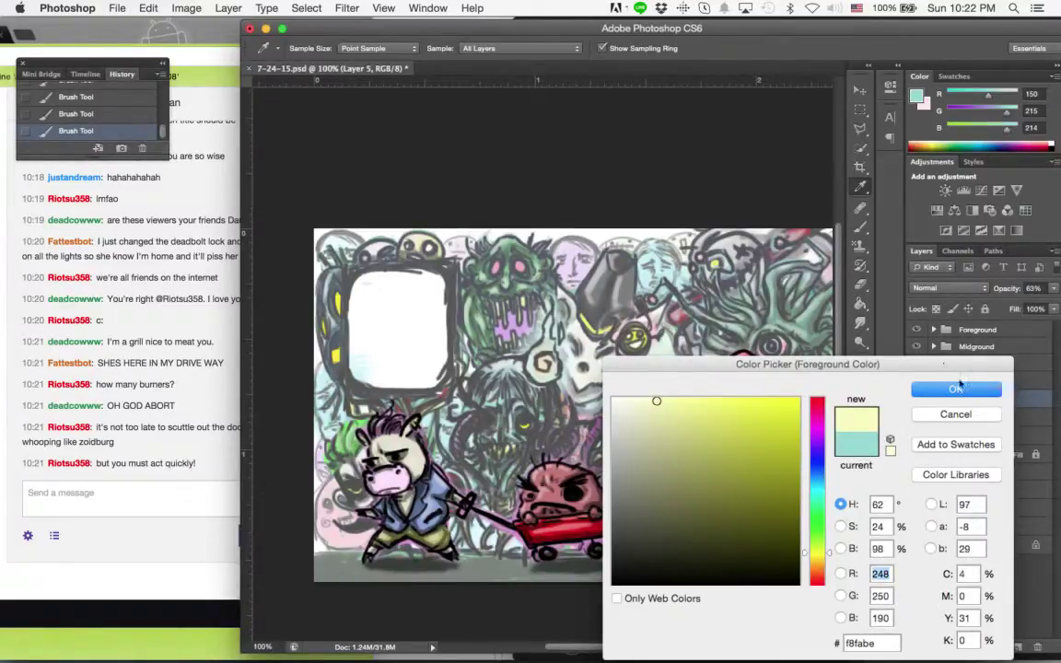
click(961, 389)
key(b)
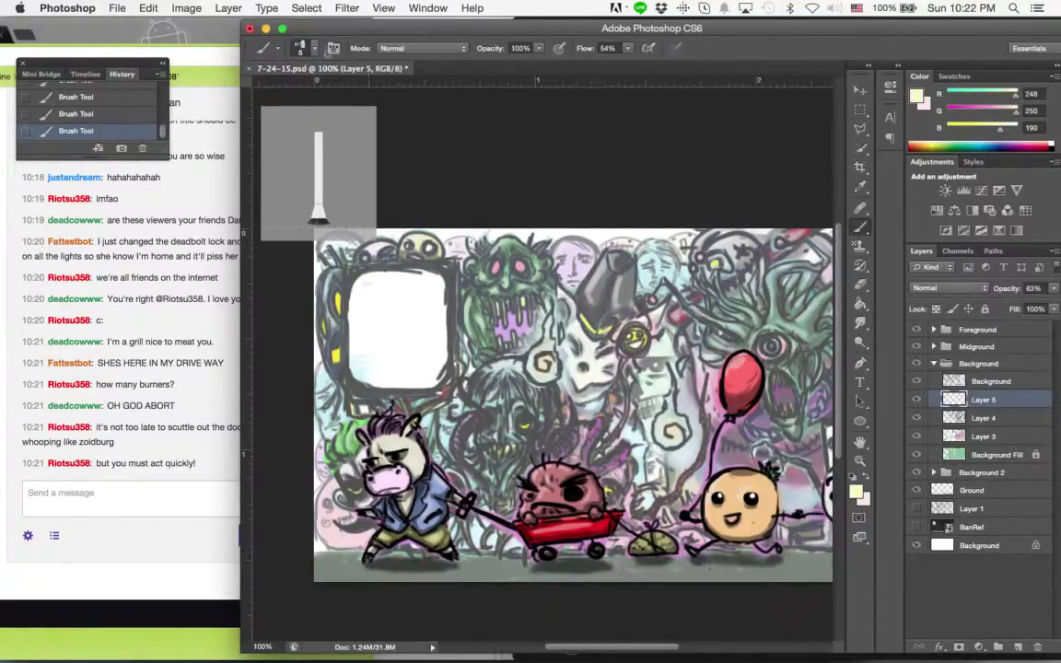
click(300, 48)
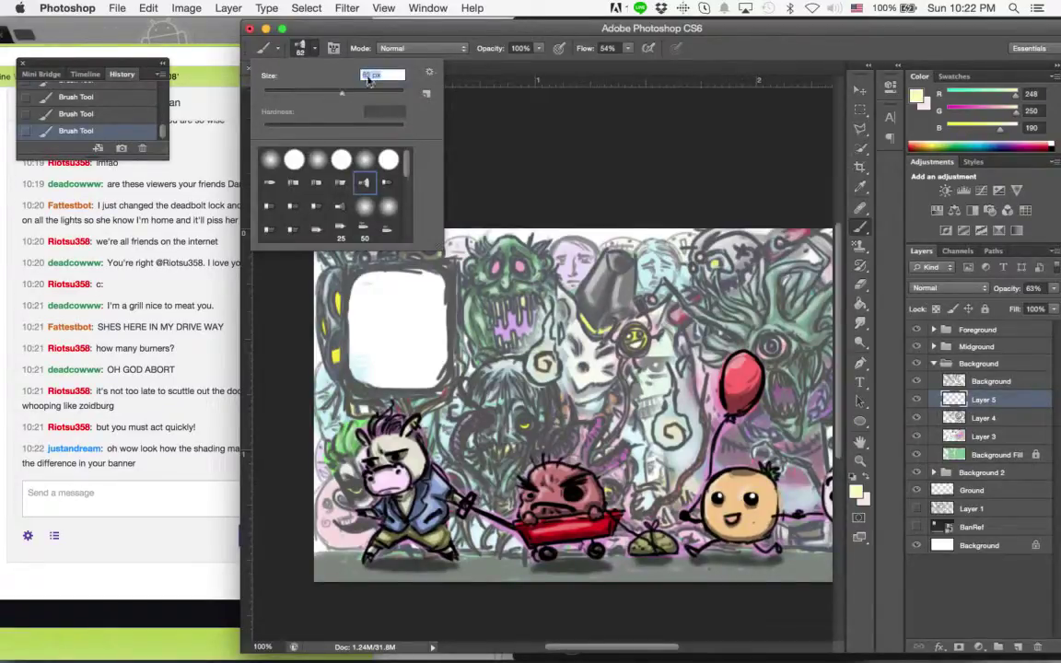
key(Escape)
Try a pale yellow wash over the white frame, then undo it in History.
click(179, 346)
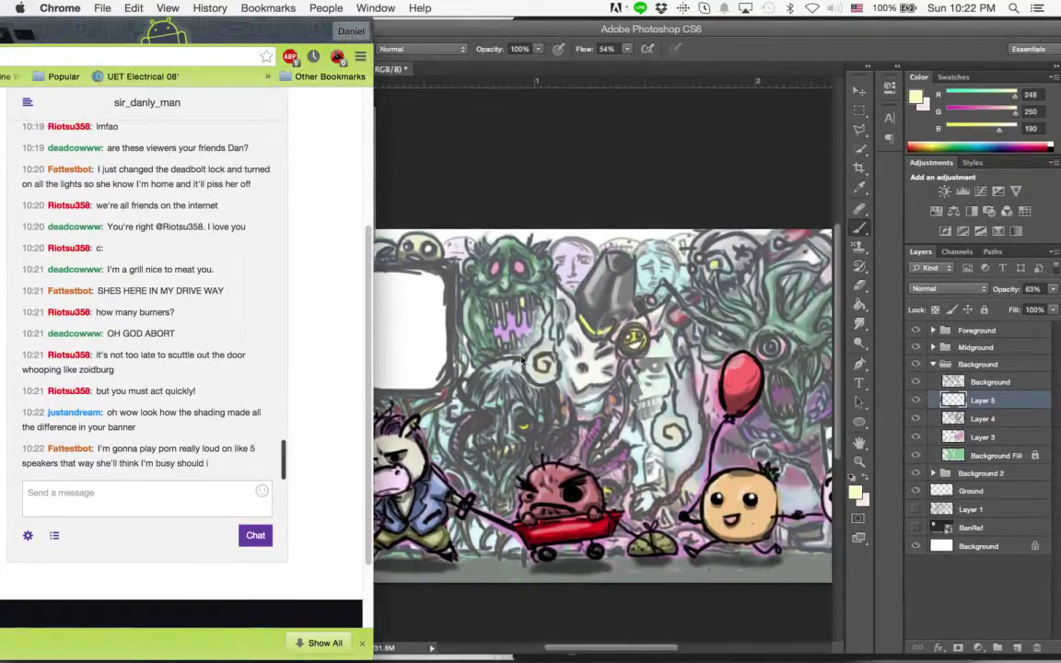
click(545, 314)
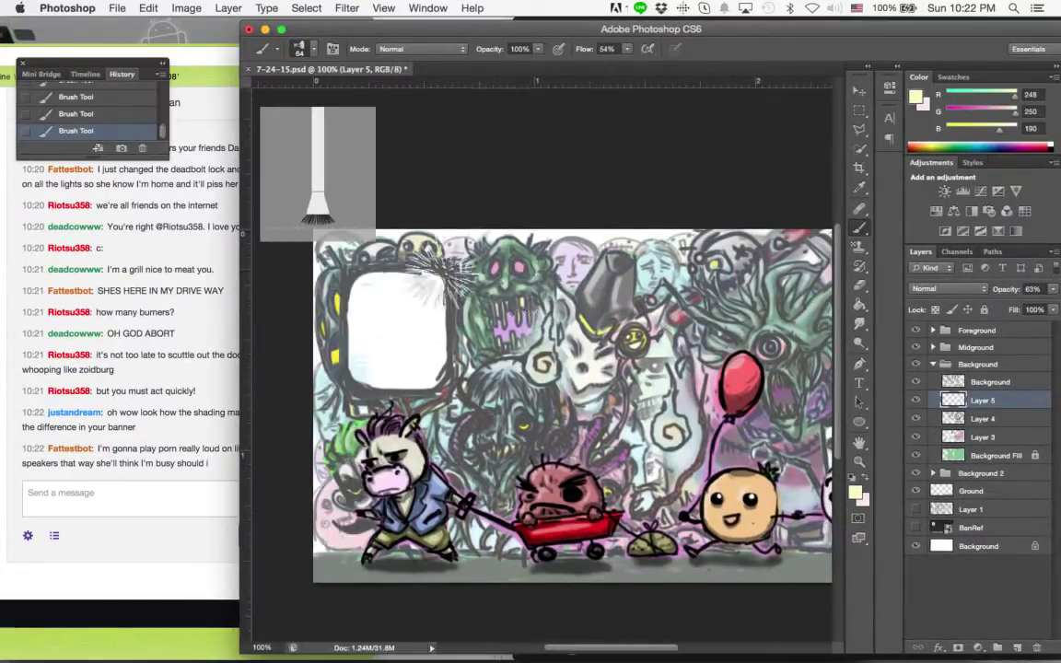
key(super+Tab)
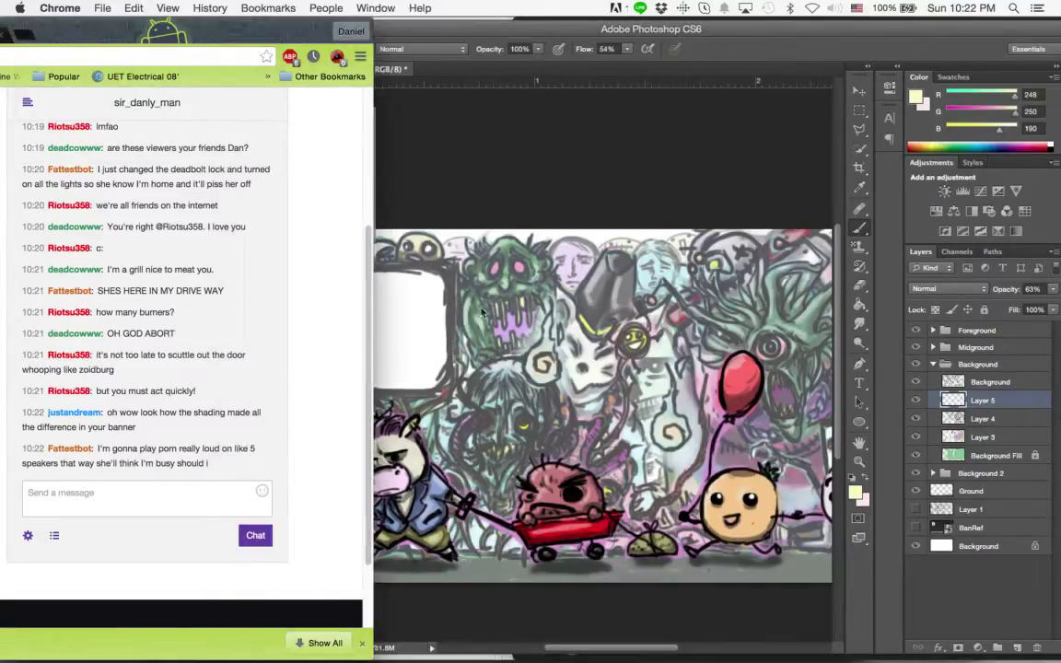
click(466, 279)
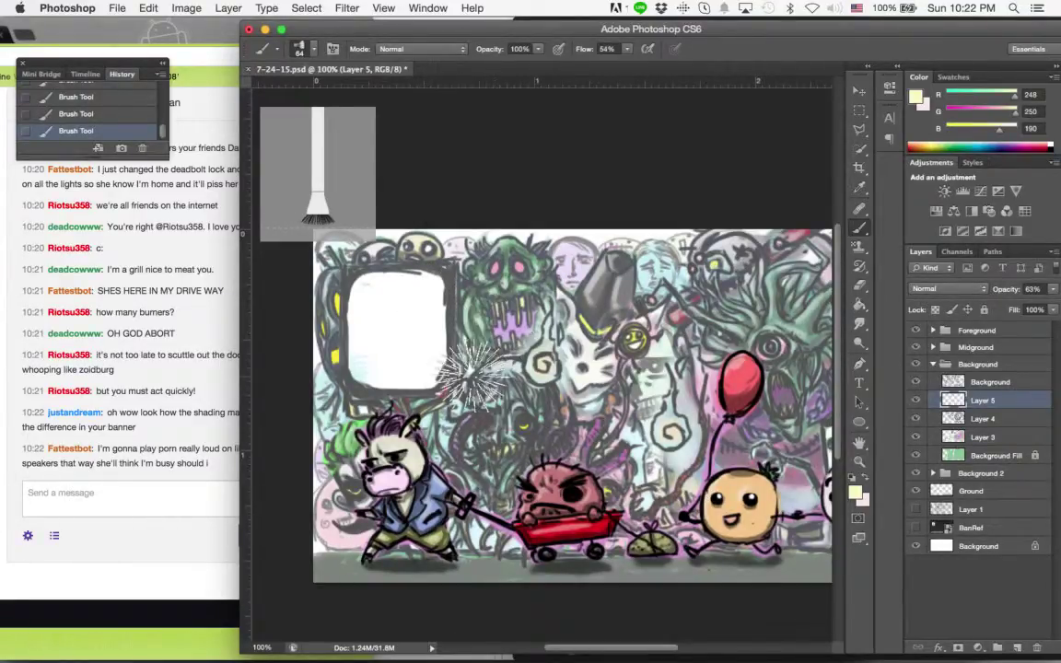
mouse_move(493, 309)
mouse_down()
mouse_move(343, 267)
mouse_move(804, 269)
mouse_up()
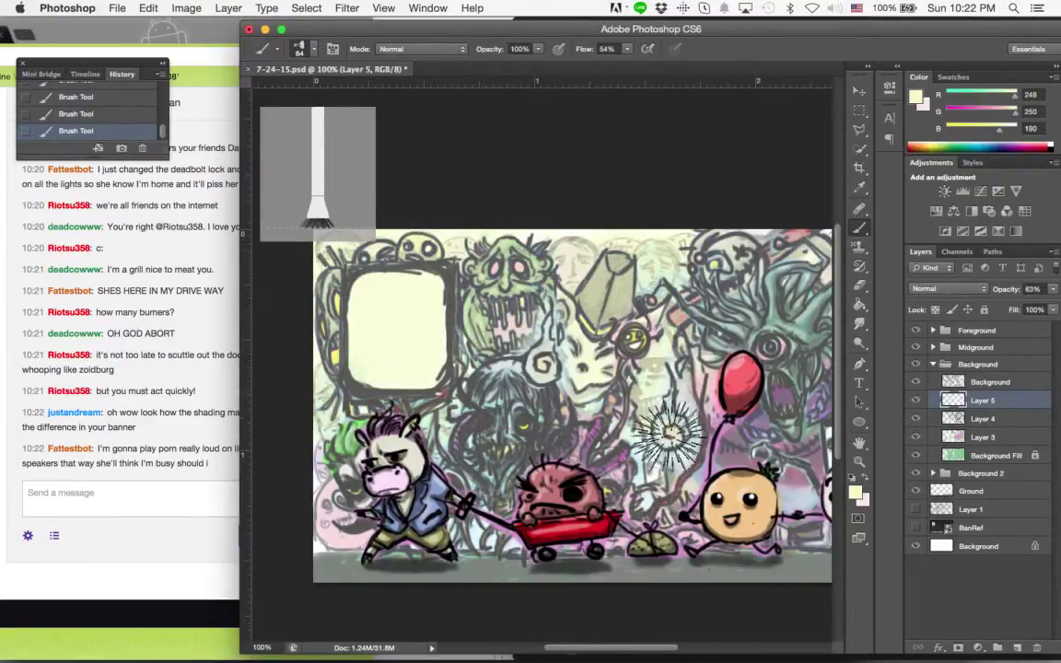
click(131, 117)
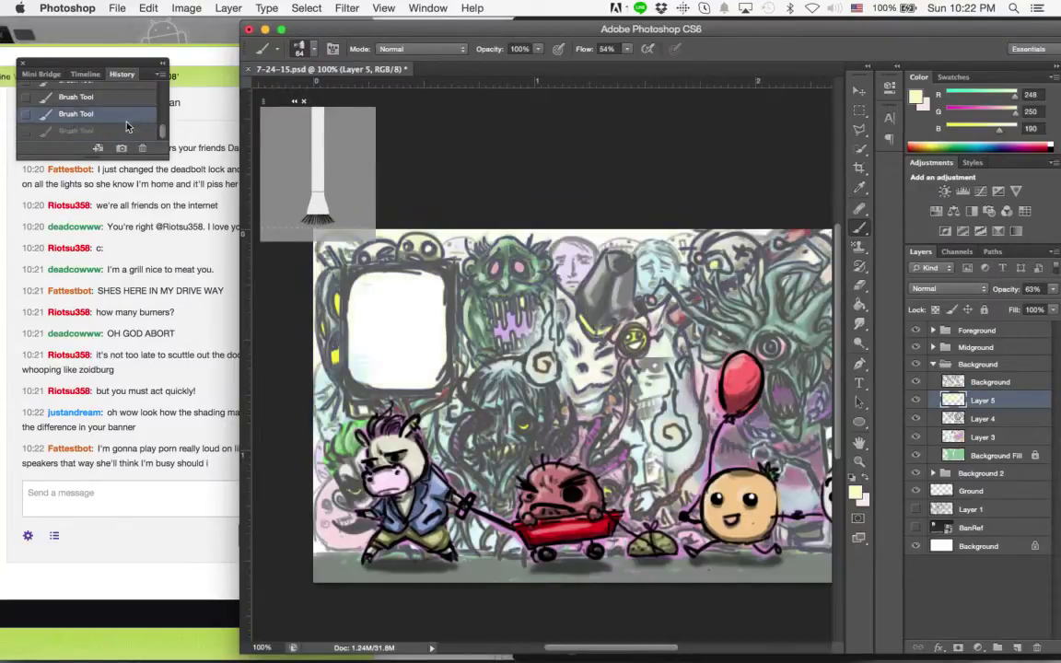
On the Ground layer, brush pale strokes over the frame and the upper creature.
click(979, 491)
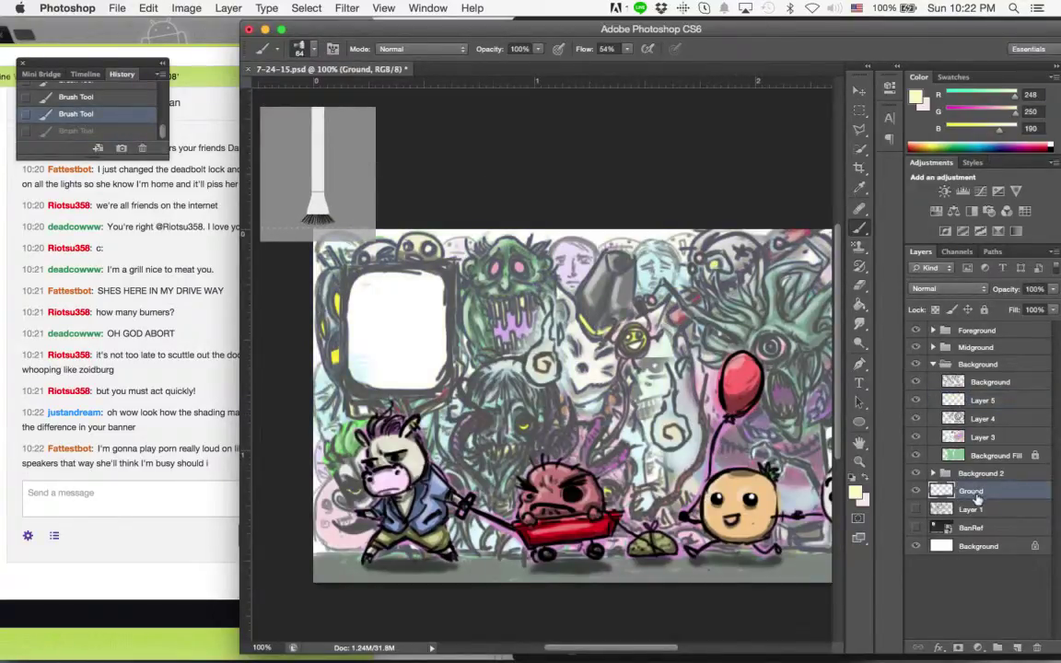
drag(364, 238, 322, 277)
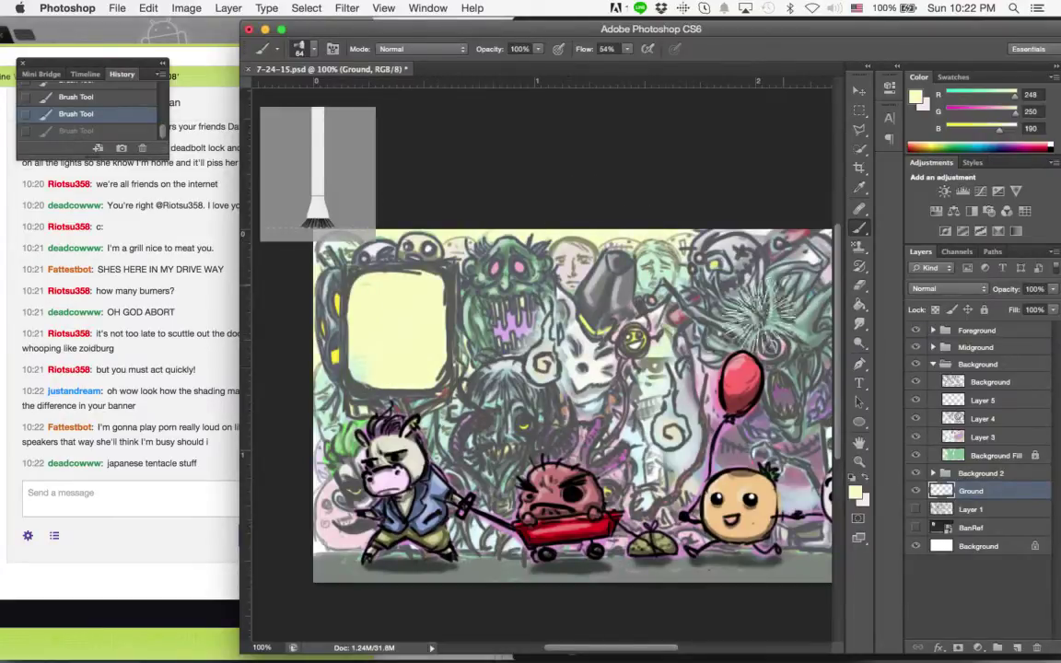
drag(788, 304, 769, 294)
scroll(700, 286, right, 3)
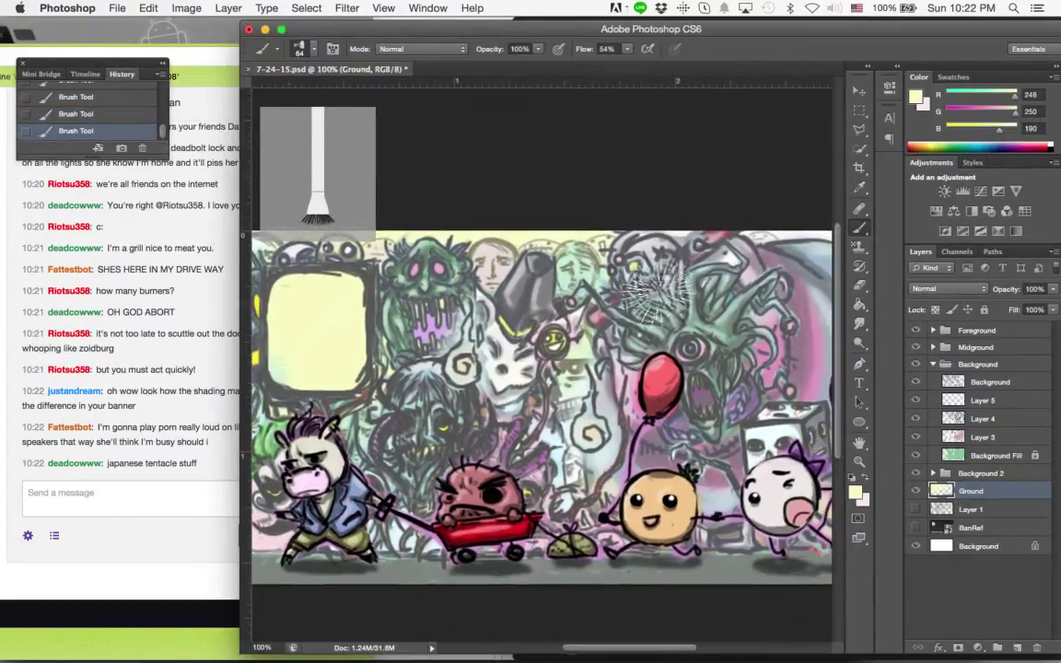
drag(661, 276, 797, 405)
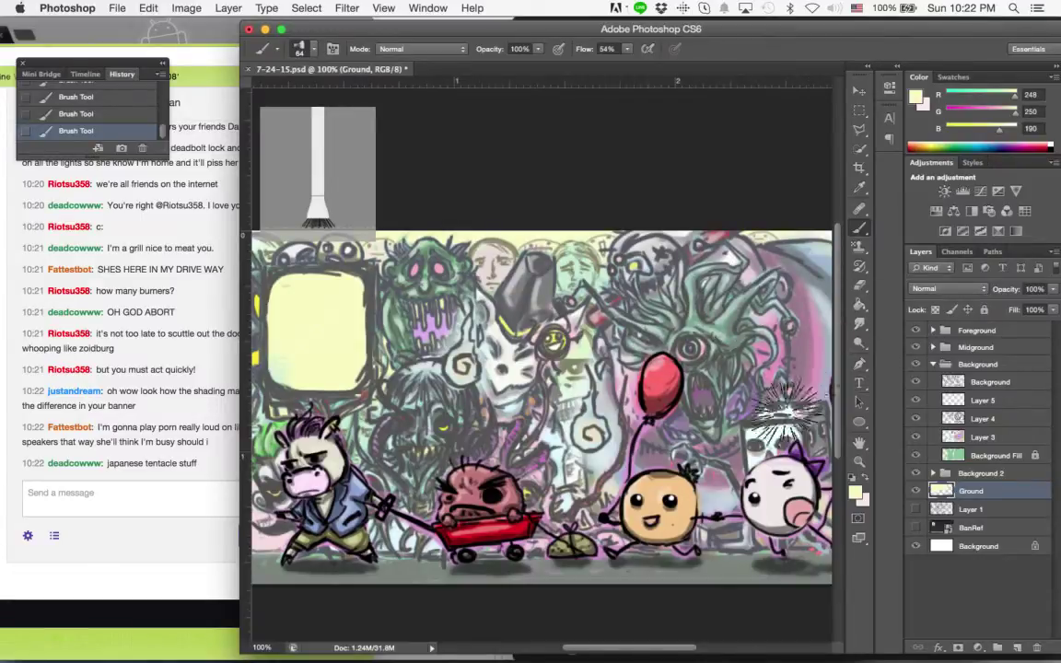
Paint the yellow frame panel at the banner's top-left back to white.
drag(624, 368, 720, 317)
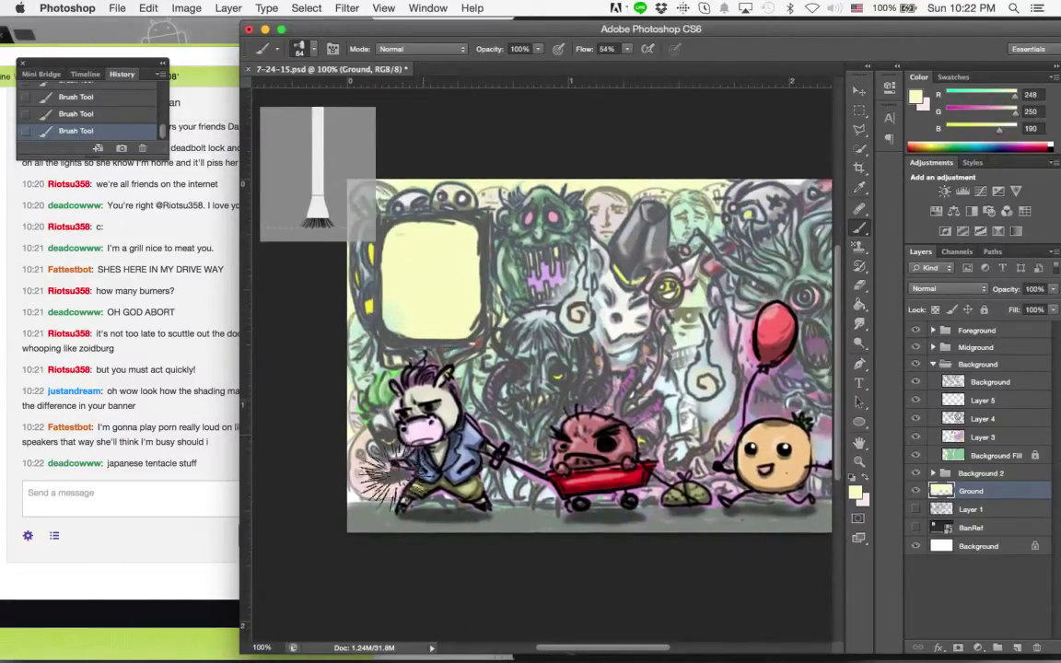
drag(471, 360, 389, 378)
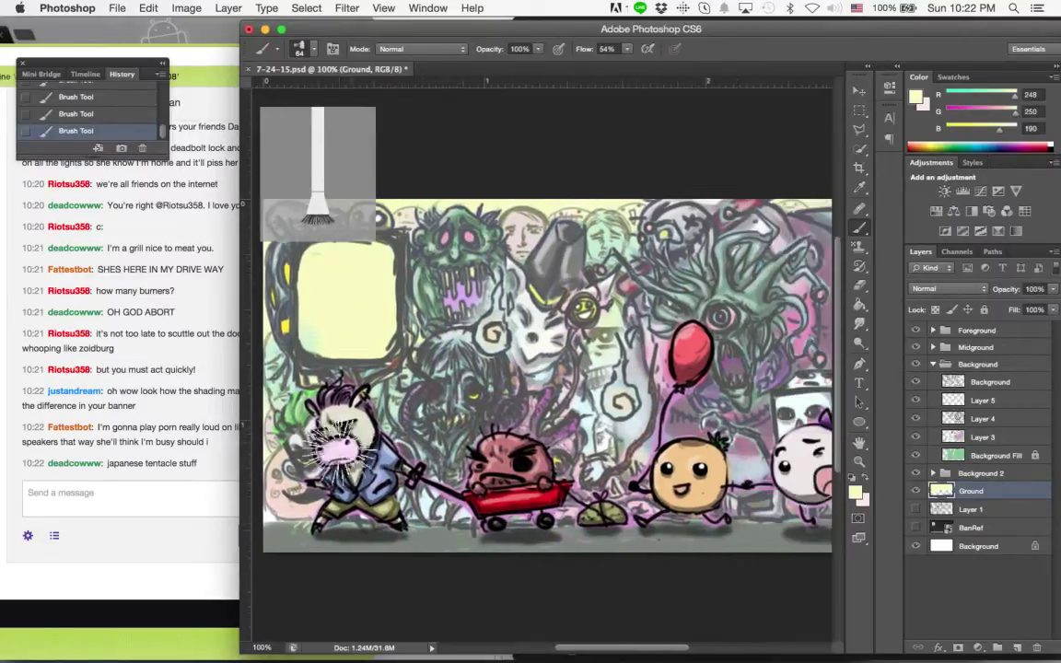
drag(580, 369, 484, 351)
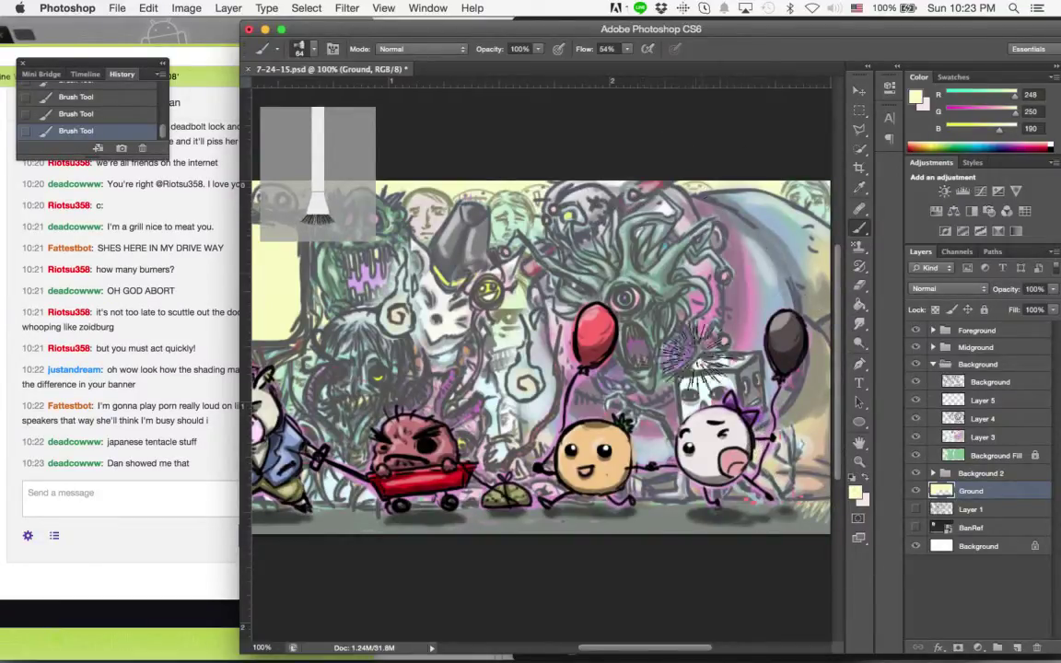
scroll(687, 364, left, 5)
scroll(737, 378, left, 5)
scroll(811, 391, left, 4)
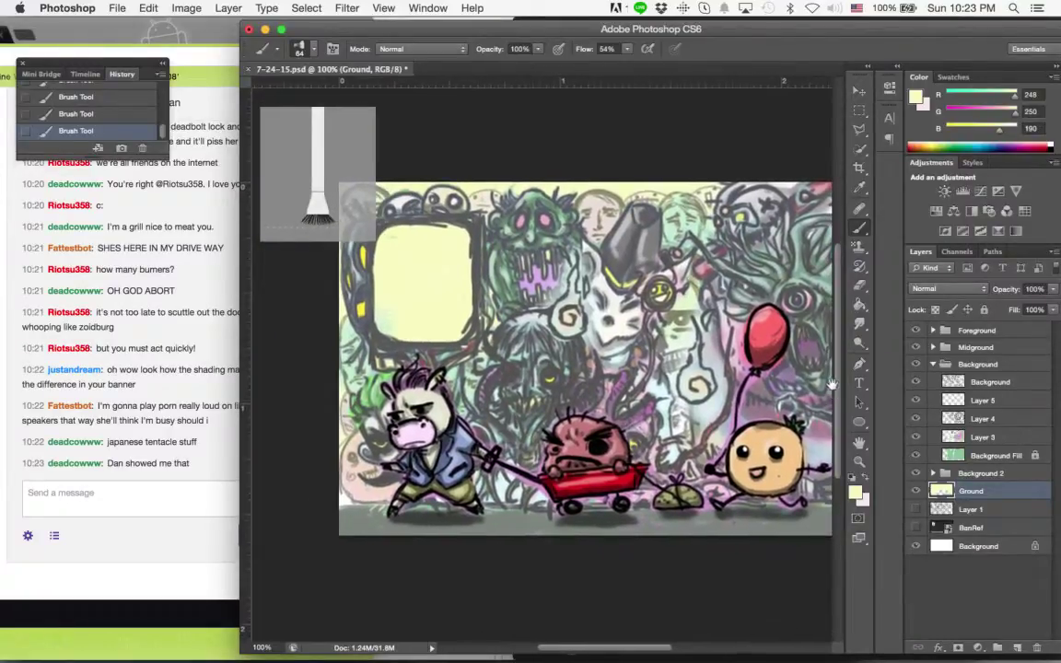
mouse_move(354, 266)
mouse_down()
mouse_move(399, 294)
mouse_move(465, 245)
mouse_move(415, 314)
mouse_move(387, 304)
mouse_move(409, 303)
mouse_move(407, 246)
mouse_move(438, 290)
mouse_move(398, 246)
mouse_move(390, 332)
mouse_up()
Lighten the frame panel and erase the haze behind the horse character.
drag(463, 327, 424, 299)
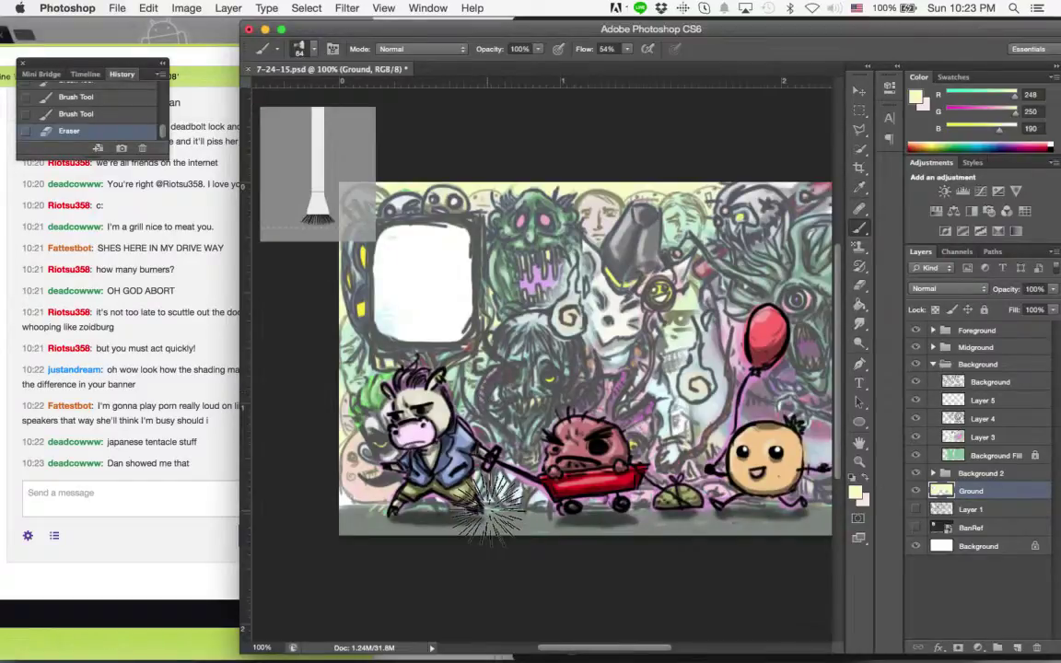
mouse_move(531, 392)
mouse_down()
mouse_move(541, 308)
mouse_move(336, 358)
mouse_move(640, 376)
mouse_up()
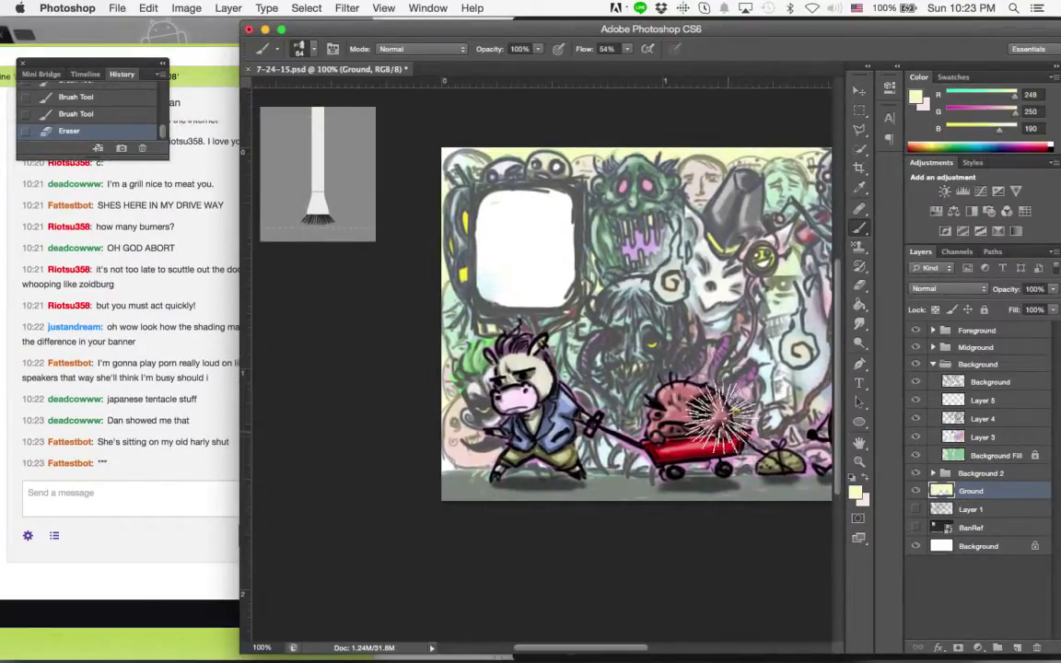
drag(438, 387, 492, 430)
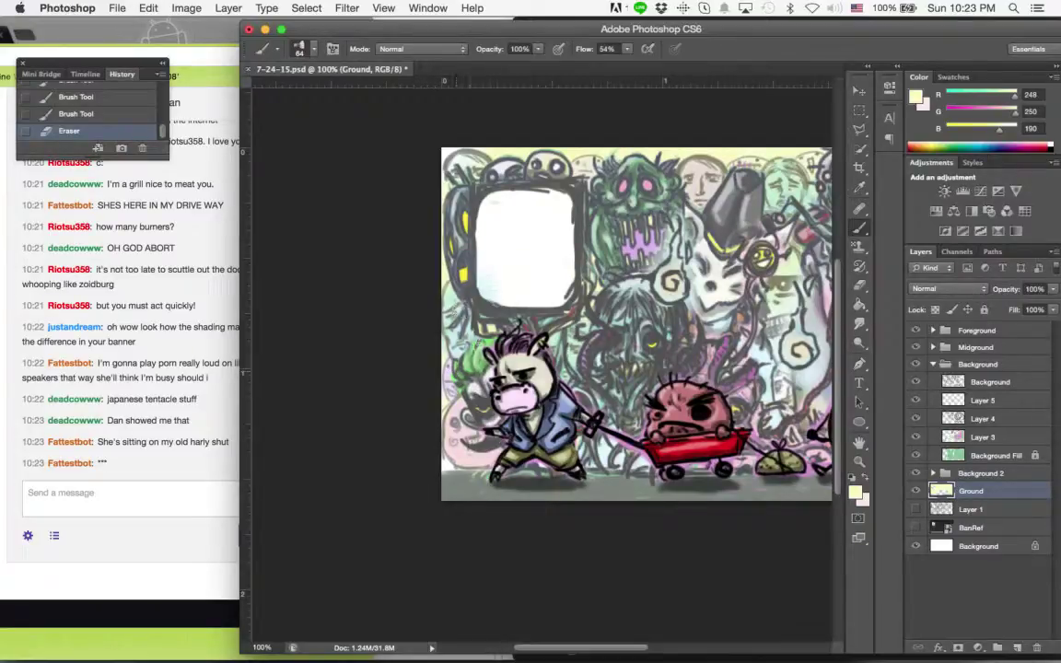
drag(426, 289, 451, 158)
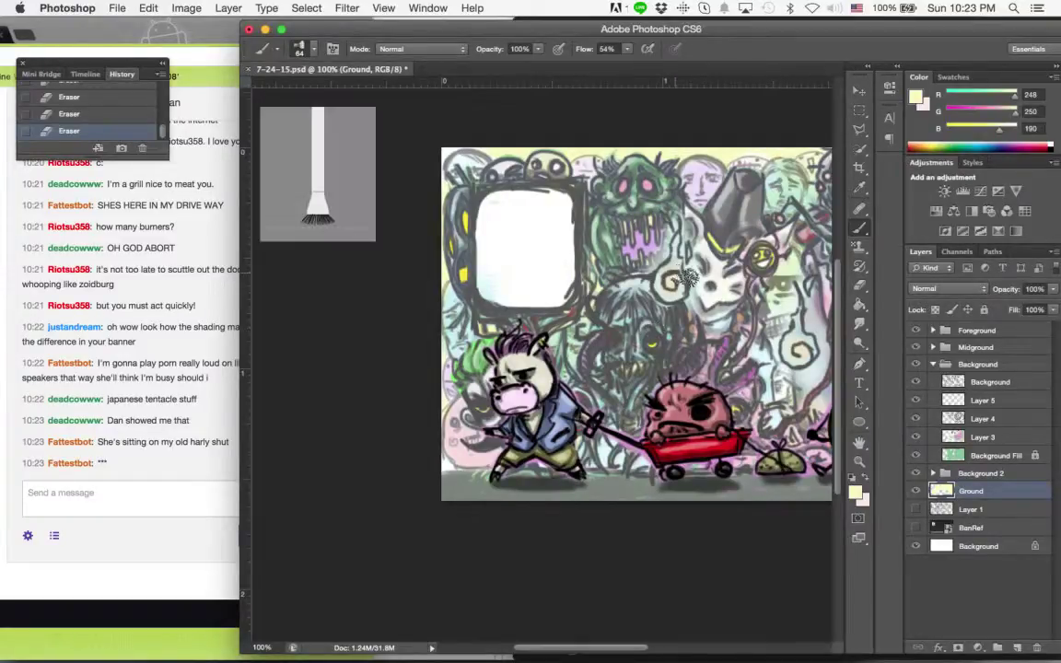
scroll(667, 281, right, 5)
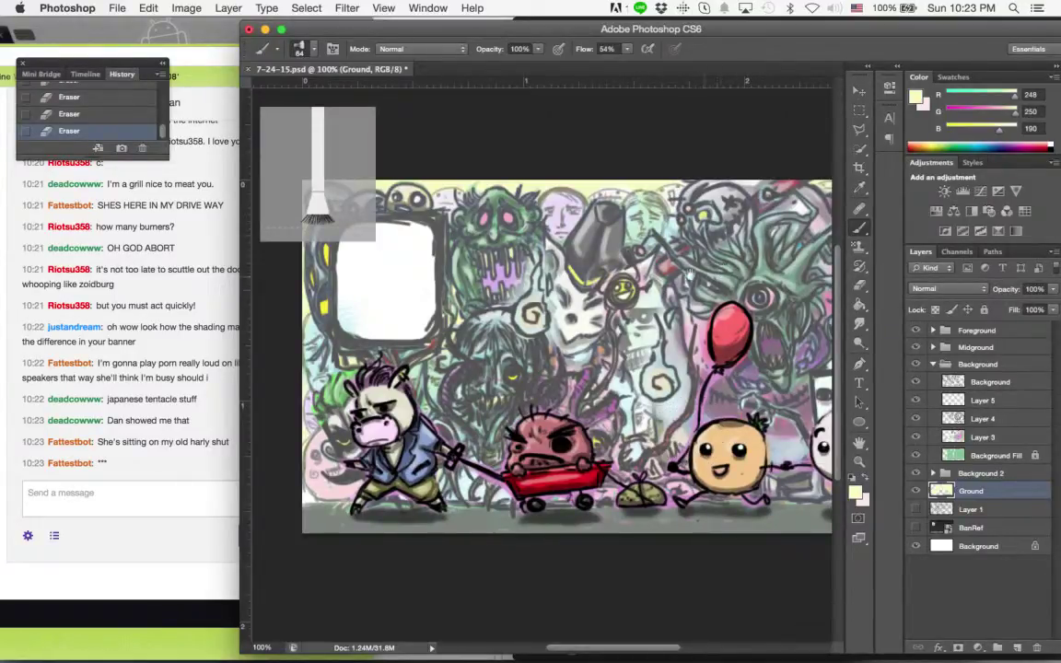
scroll(686, 429, right, 5)
Erase haze along the top, bottom-right and centre to reveal the crowd creatures.
click(650, 318)
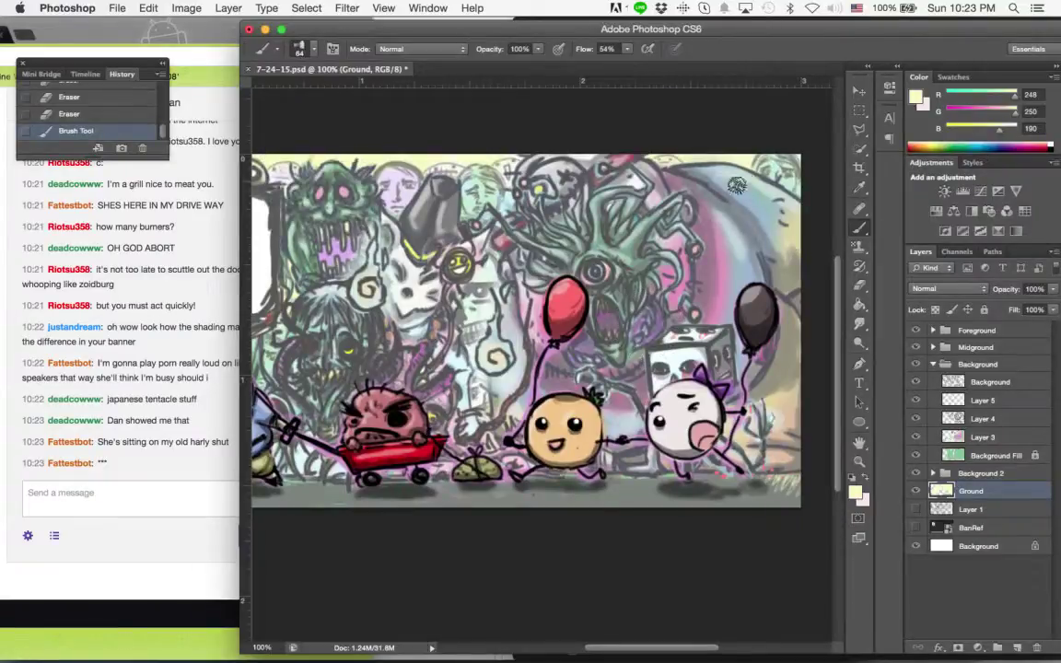
key(e)
mouse_move(686, 171)
mouse_down()
mouse_move(772, 168)
mouse_move(791, 230)
mouse_up()
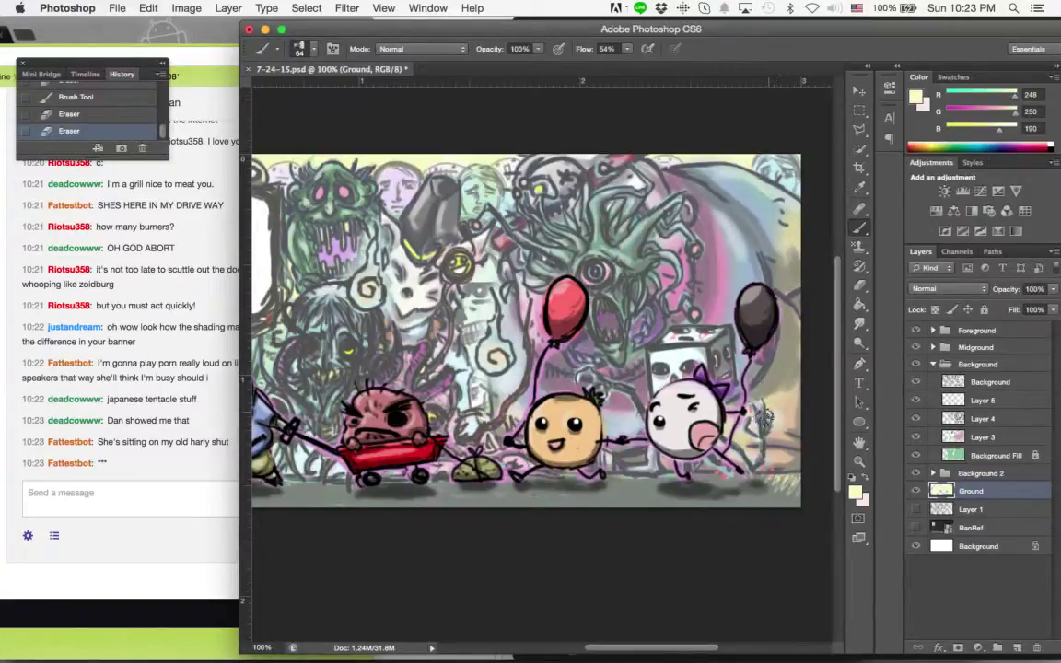
drag(789, 443, 750, 452)
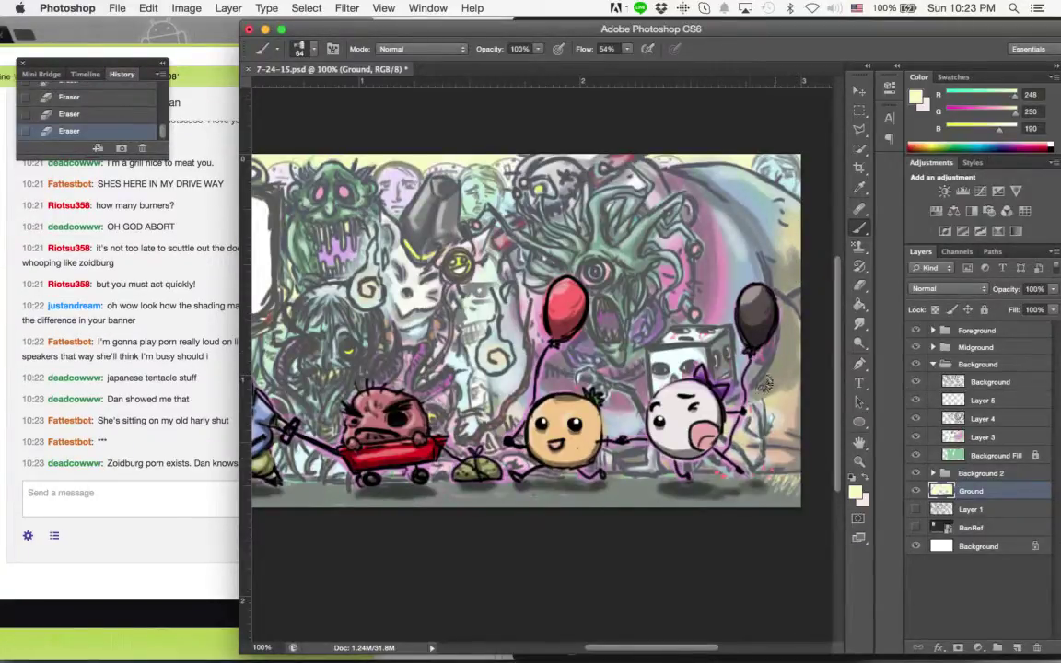
key(b)
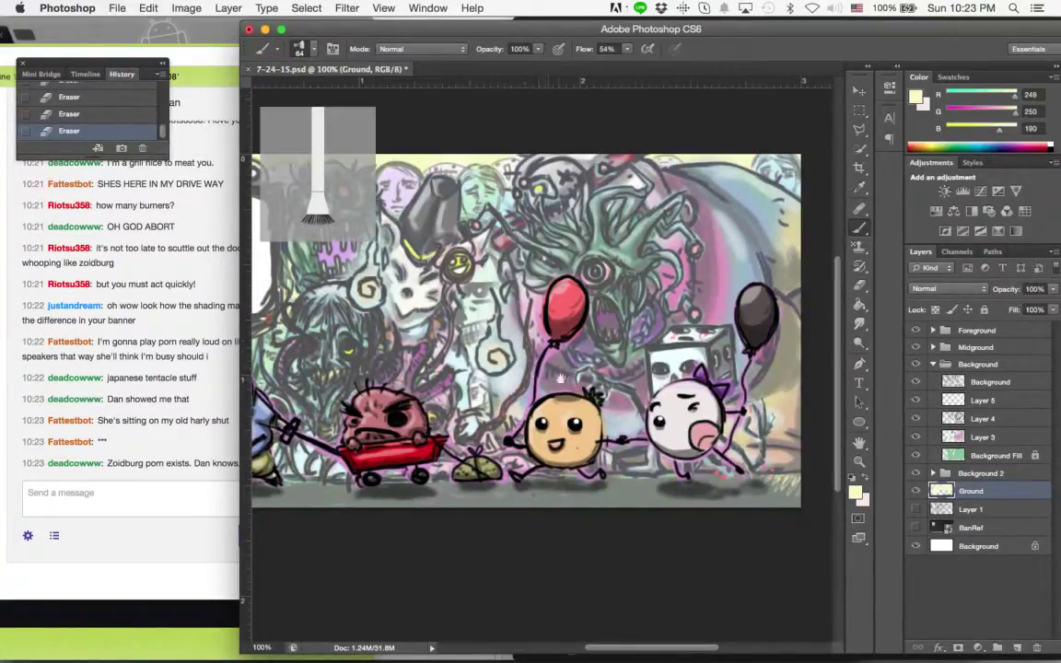
scroll(488, 313, left, 5)
scroll(348, 394, left, 5)
click(120, 371)
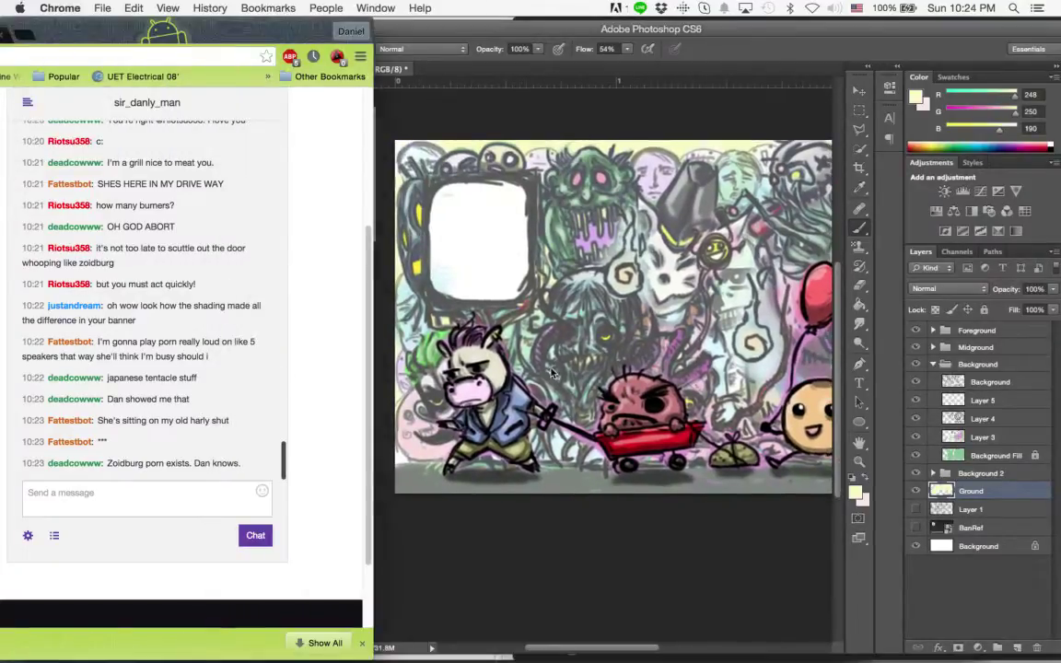
scroll(516, 318, right, 3)
click(528, 316)
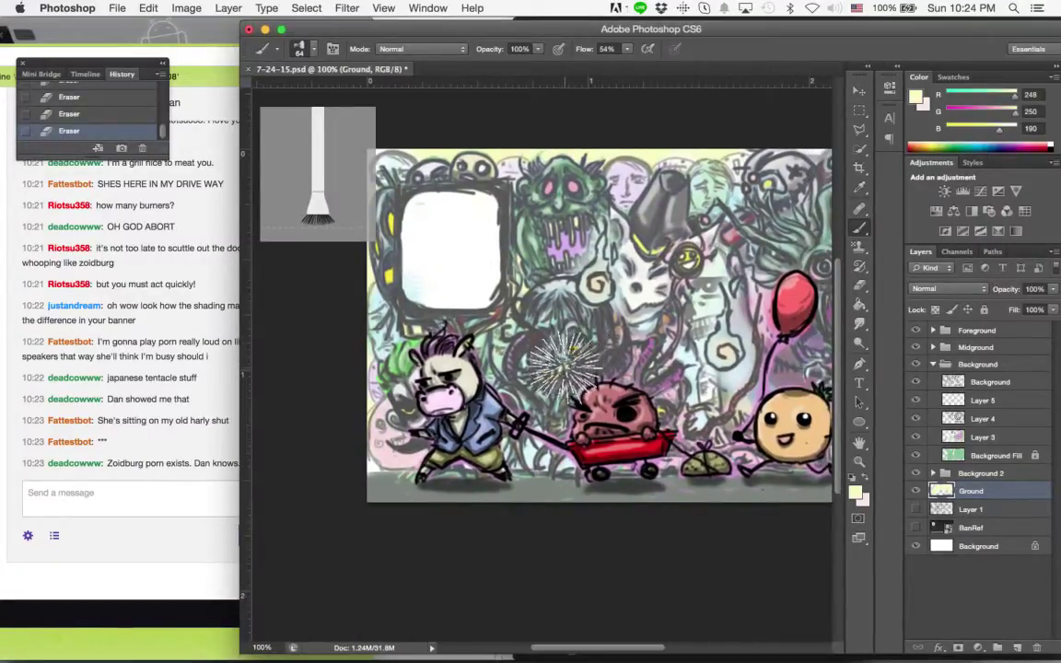
drag(569, 346, 703, 323)
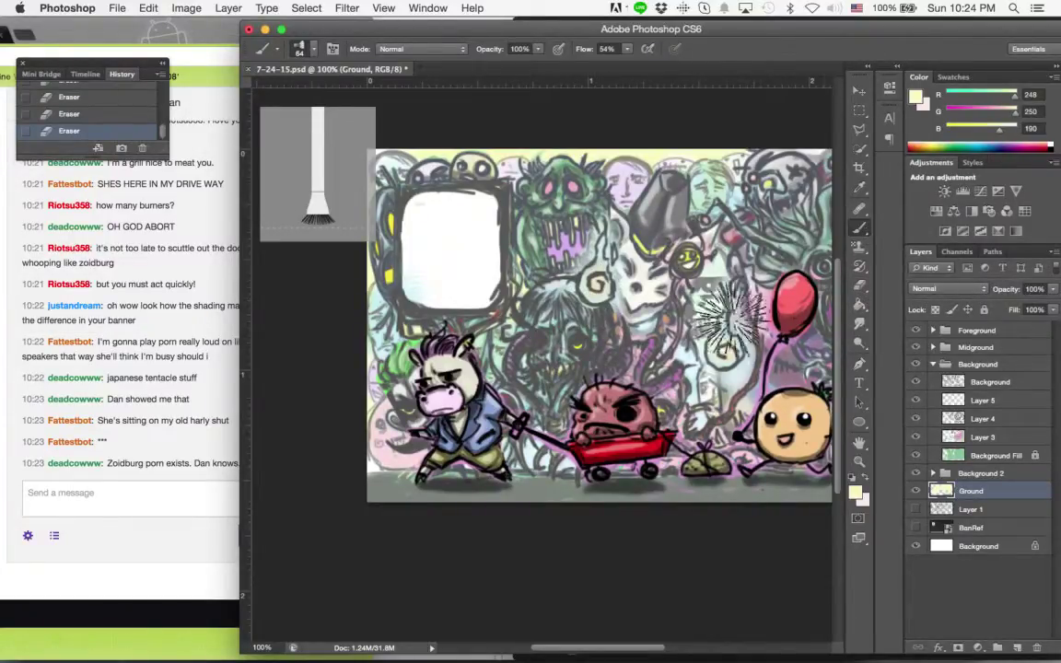
scroll(598, 323, right, 5)
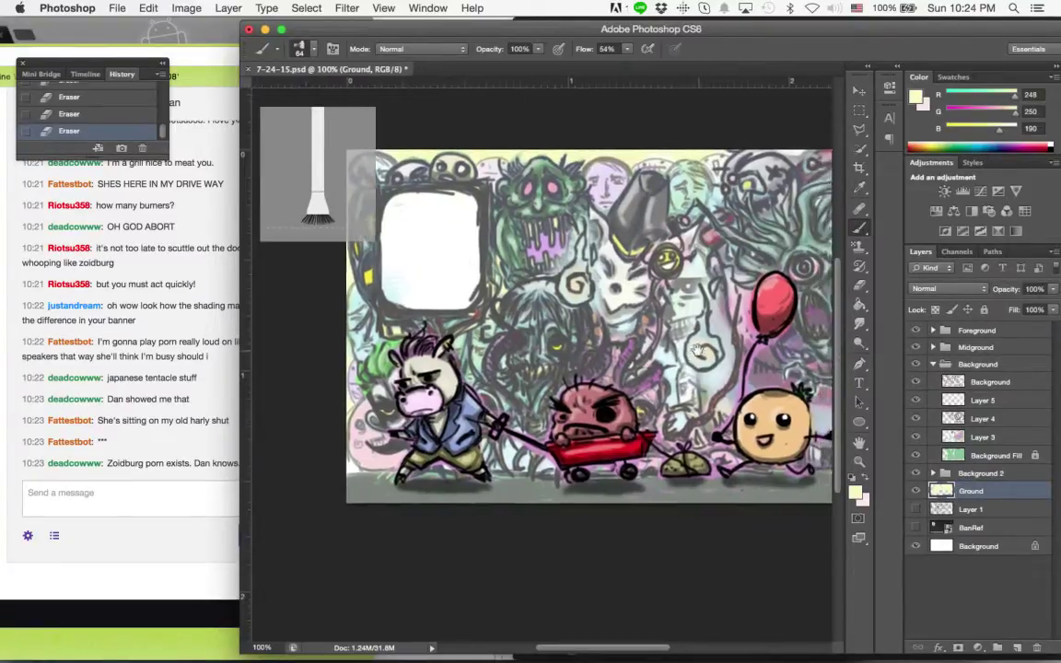
Zoom out to the whole banner, then zoom in on the white round character.
click(860, 461)
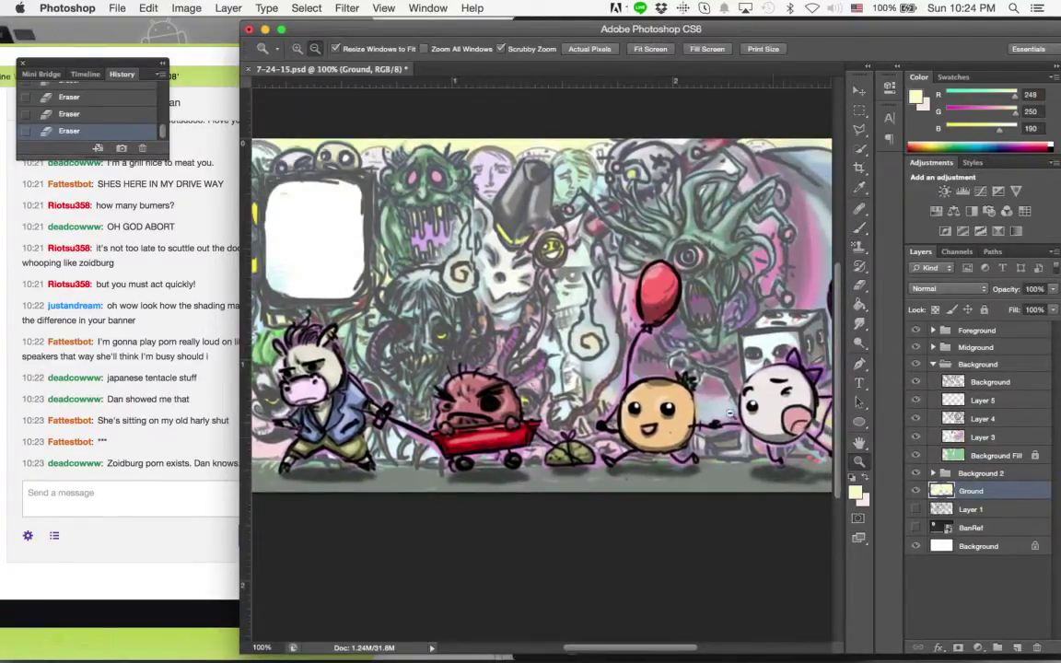
alt+click(734, 394)
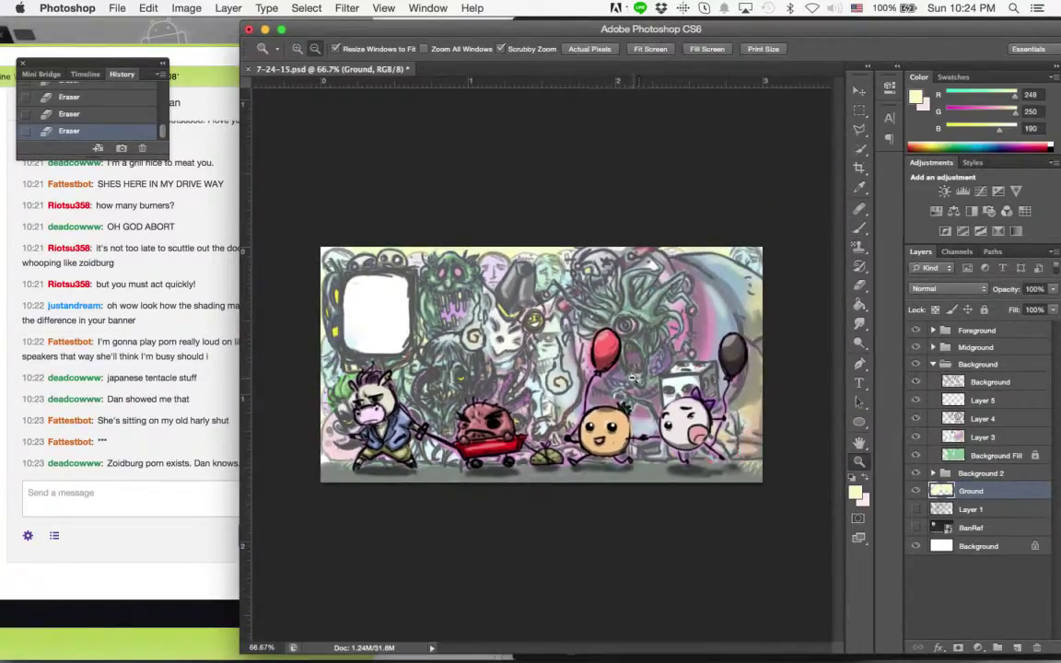
click(642, 400)
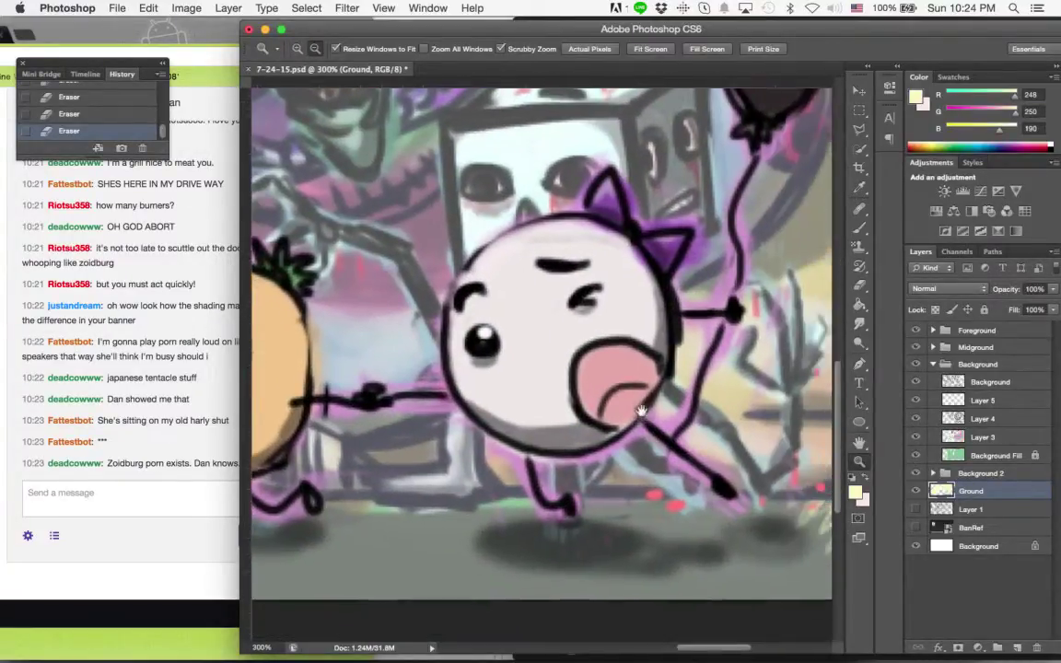
alt+click(642, 410)
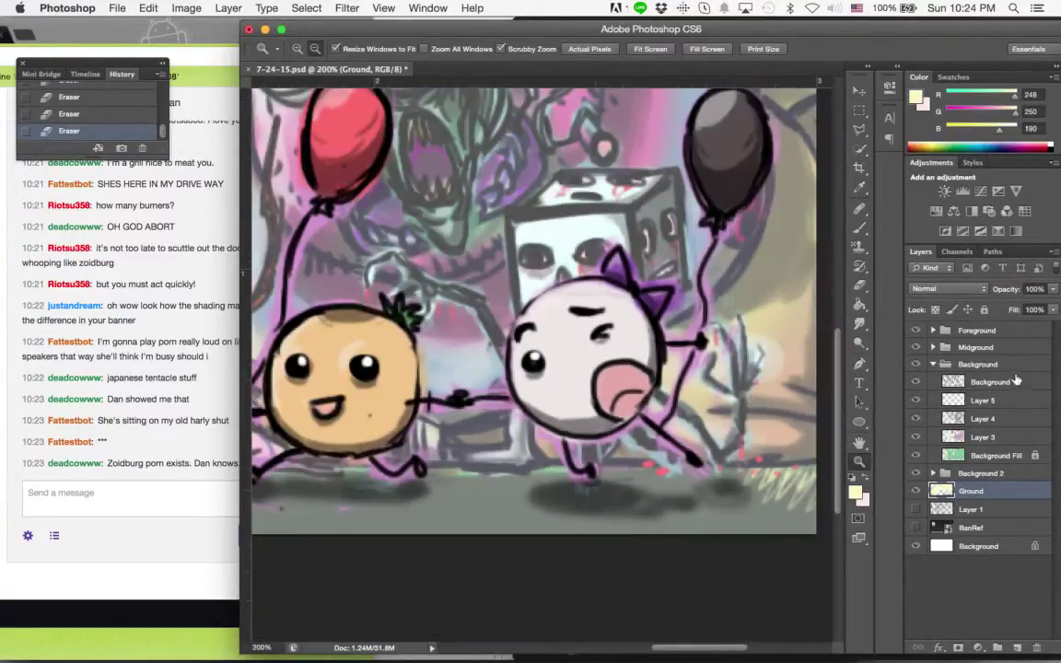
Expand the Foreground group and make its Layer 2 the active layer.
click(962, 331)
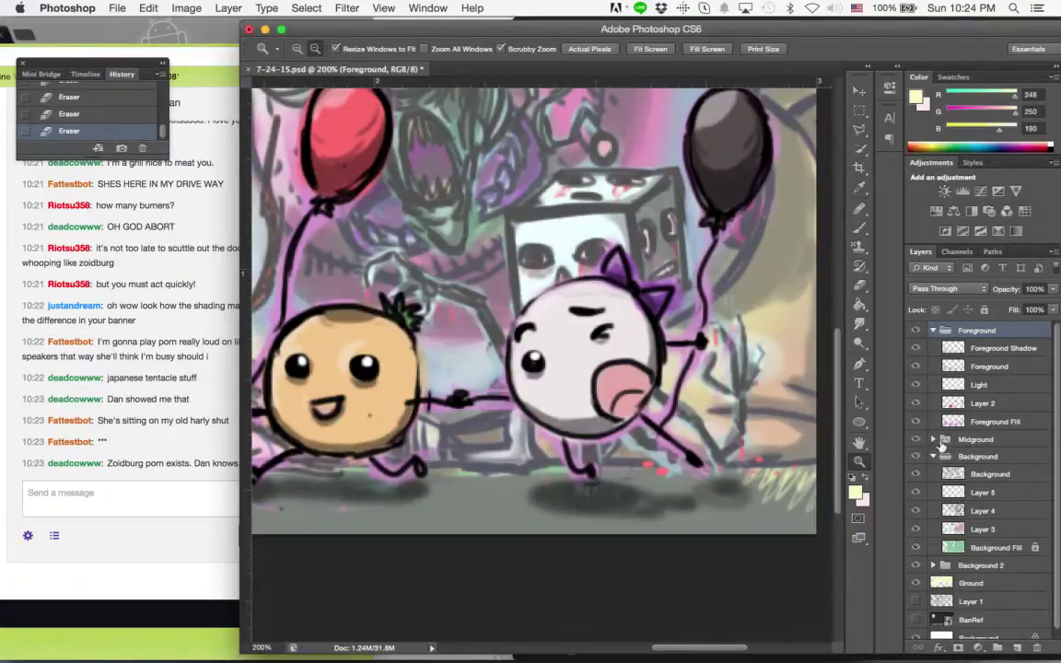
click(933, 441)
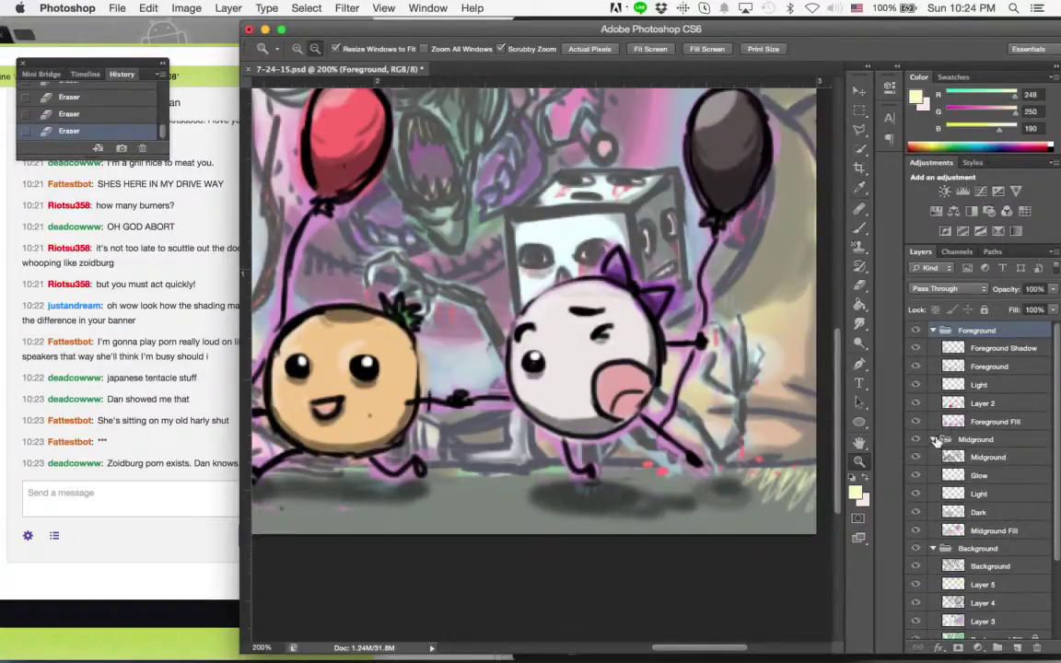
click(934, 440)
click(933, 457)
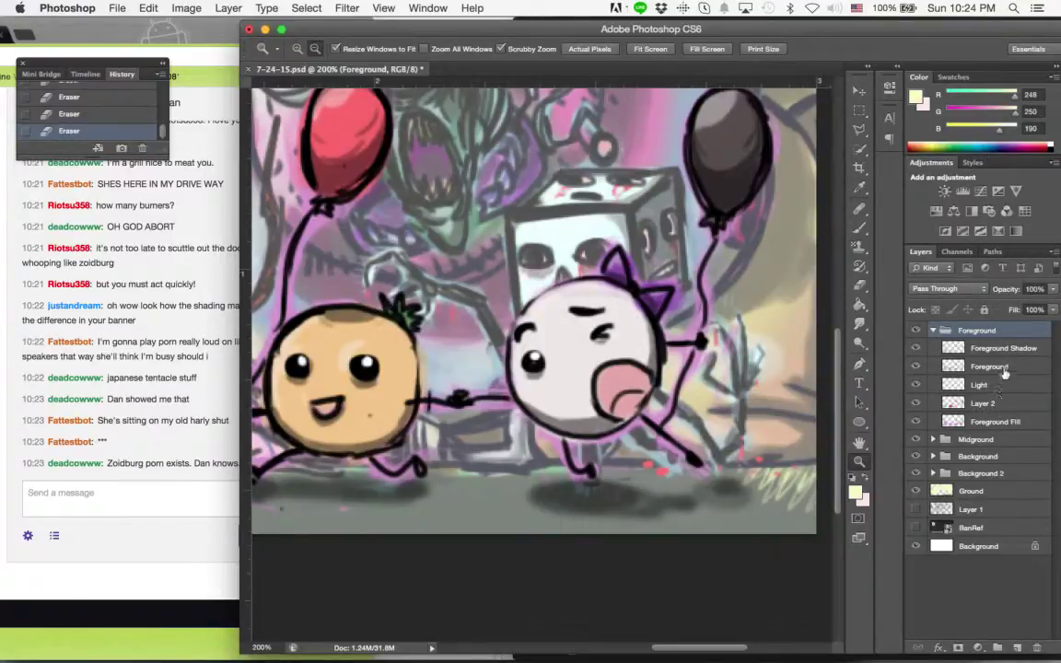
click(986, 403)
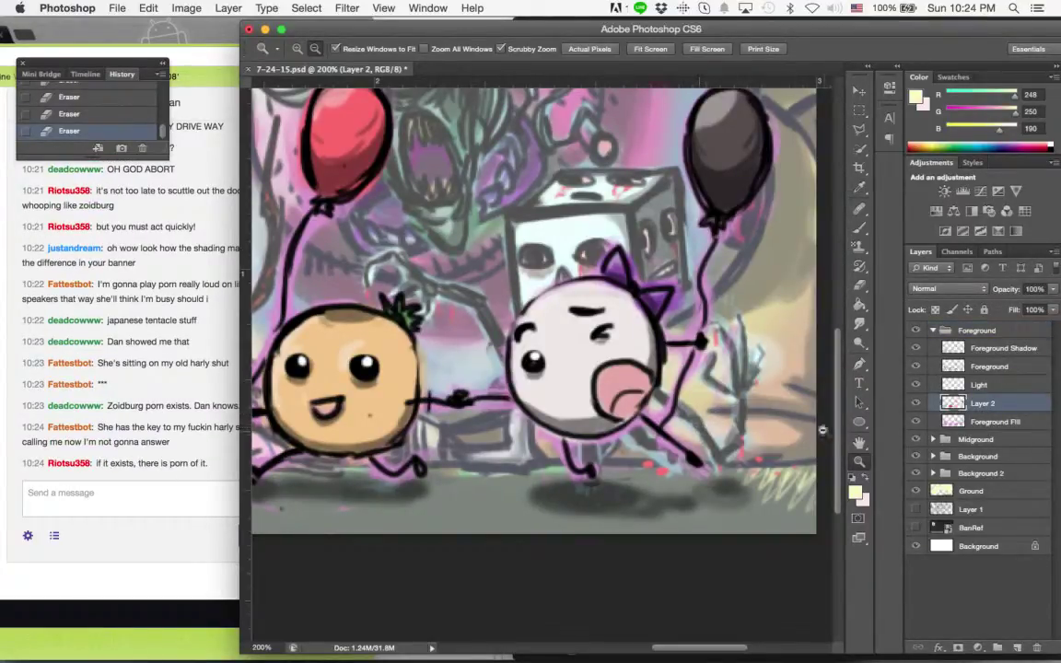
click(106, 405)
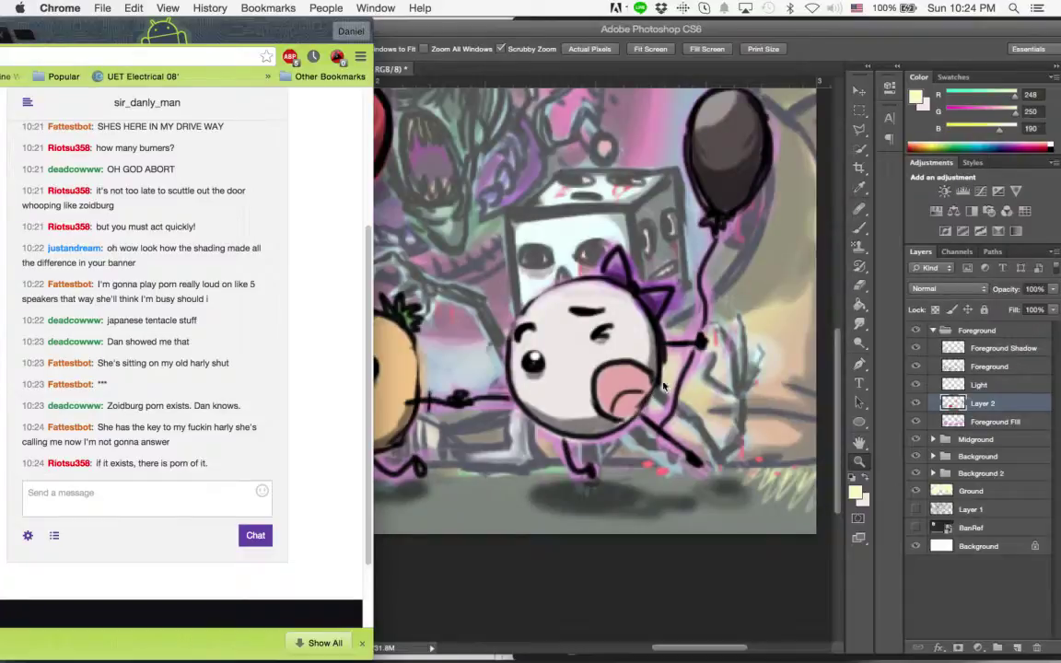
Set the foreground colour to a pink-red shade sampled from the artwork.
click(594, 348)
click(855, 492)
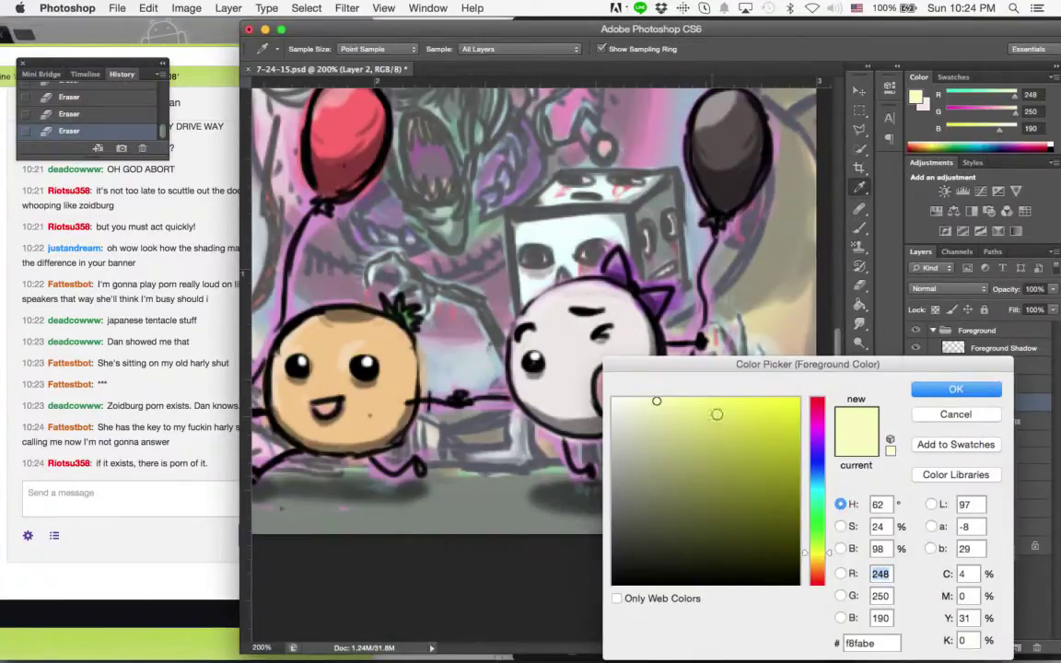
drag(714, 378, 795, 381)
click(690, 363)
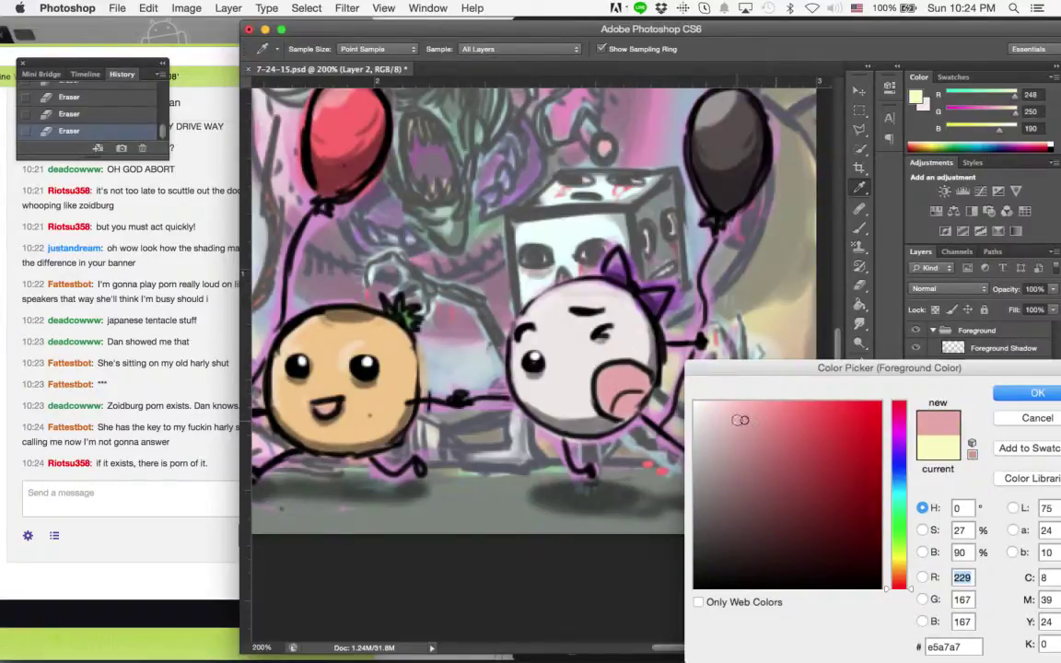
click(784, 454)
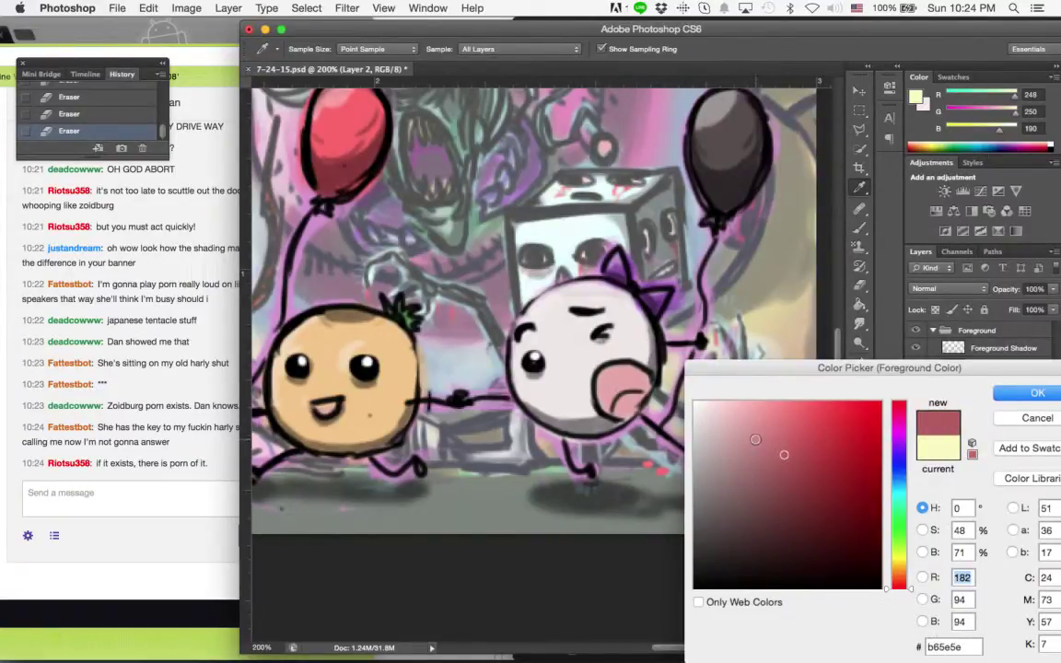
key(Return)
Shrink the brush to a fine tip and paint pink shading on the white character's cheek.
click(859, 230)
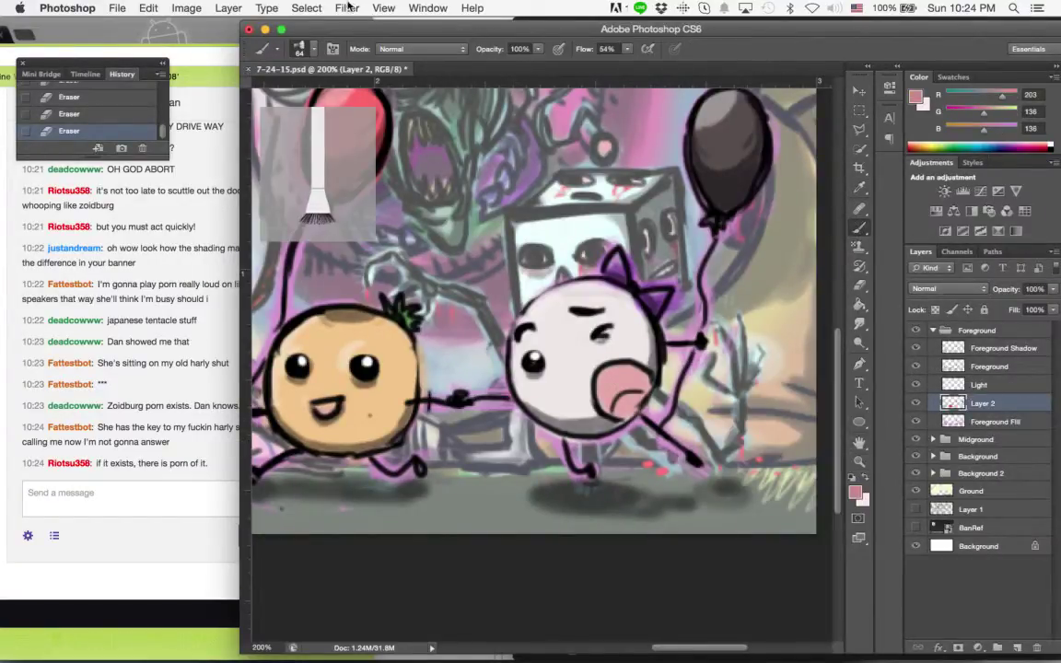
click(298, 49)
drag(289, 91, 278, 94)
click(338, 28)
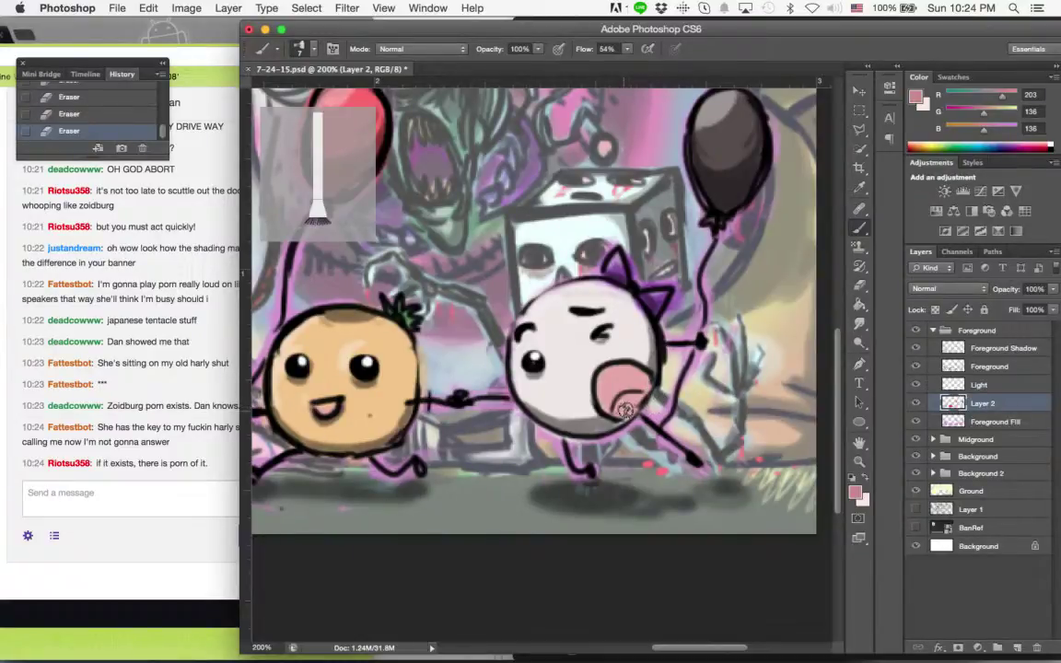
drag(635, 401, 677, 390)
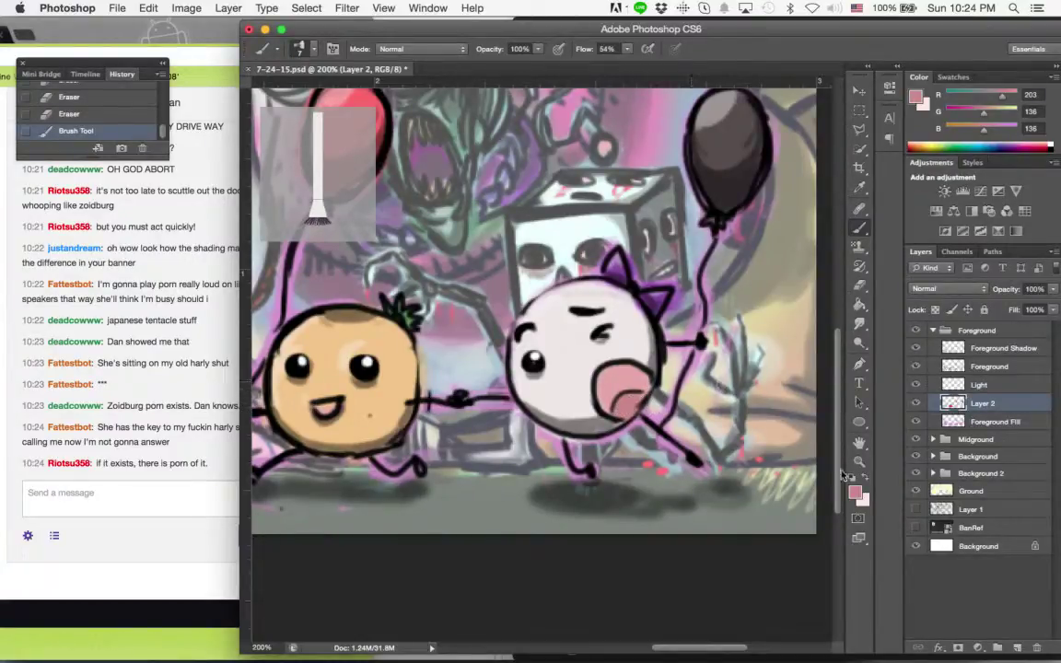
Pick a darker red and paint it over the cheek shading.
click(855, 494)
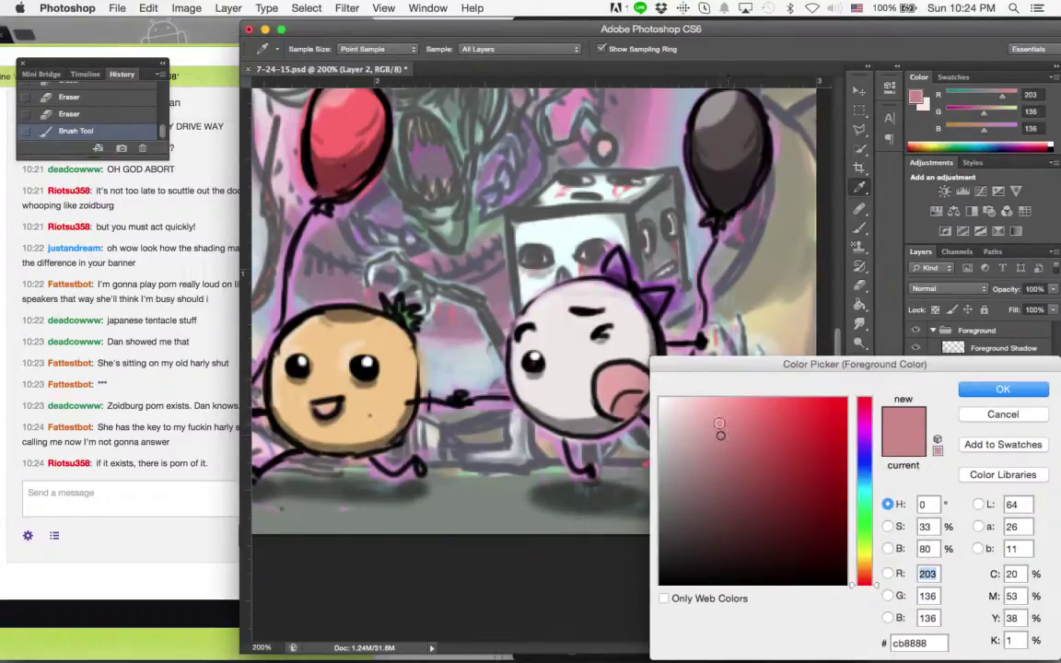
click(732, 468)
click(1002, 388)
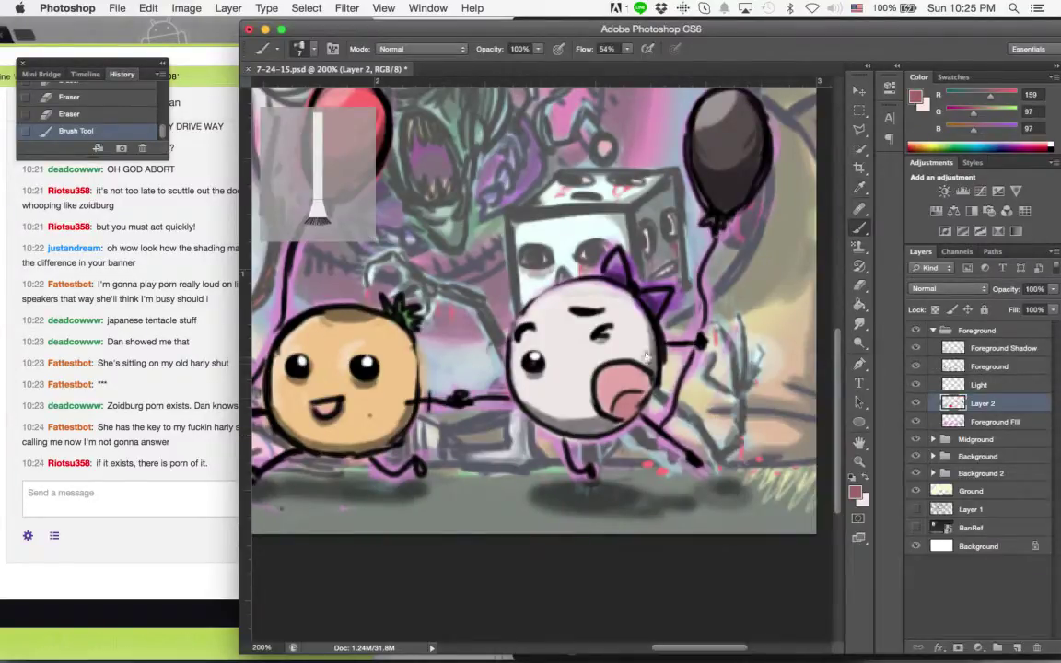
drag(603, 403, 645, 395)
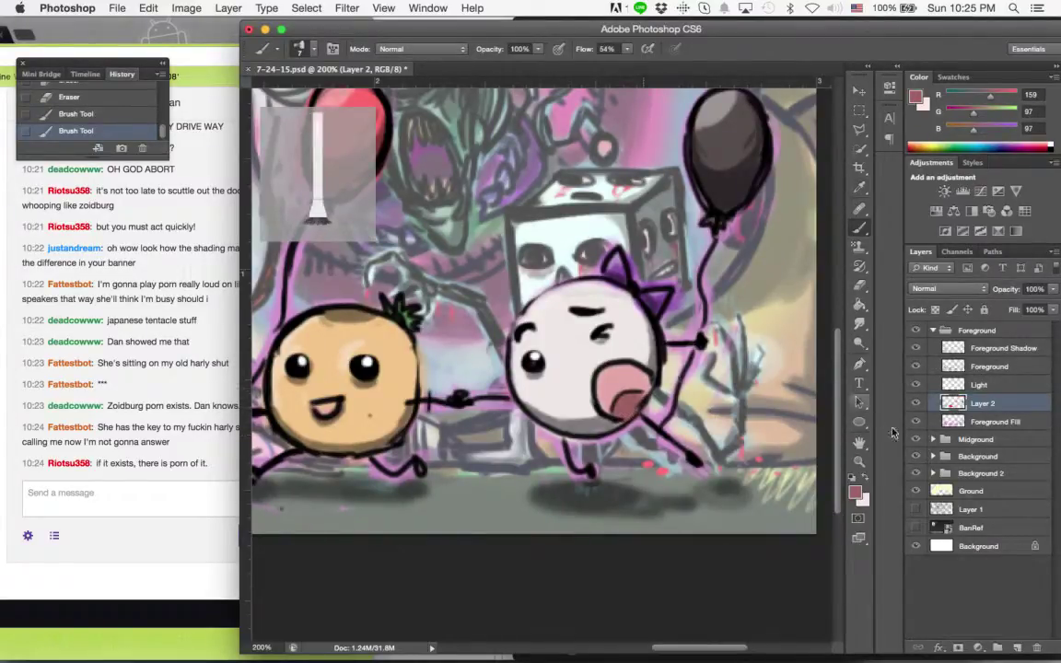
Zoom out to see the whole banner, then zoom back in on the white character's cheek.
click(859, 460)
alt+click(598, 354)
alt+click(599, 354)
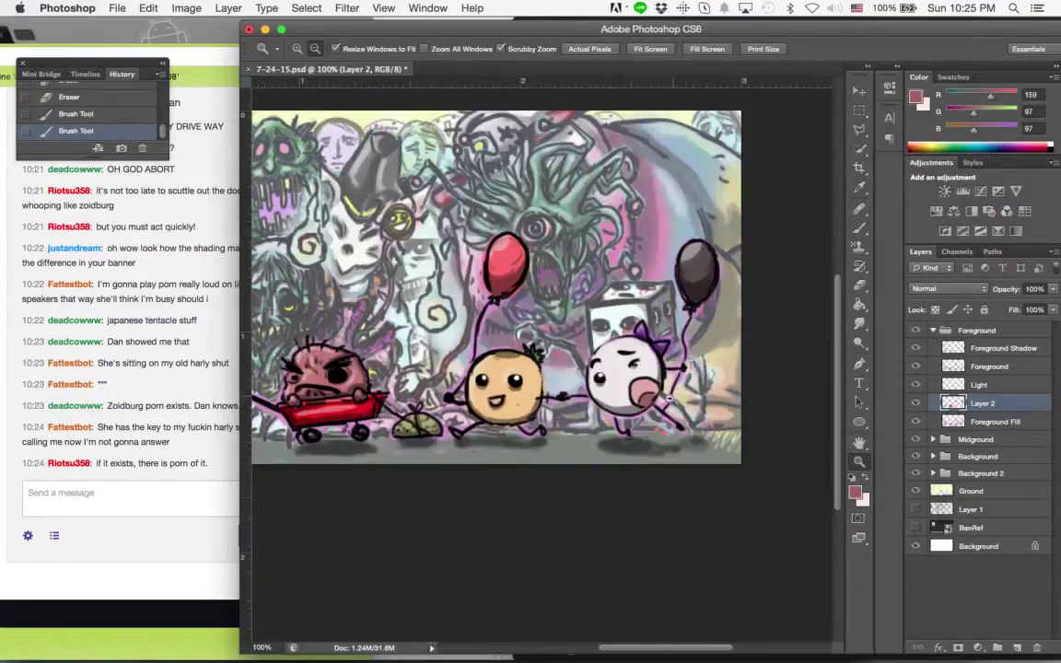
alt+click(594, 367)
click(654, 406)
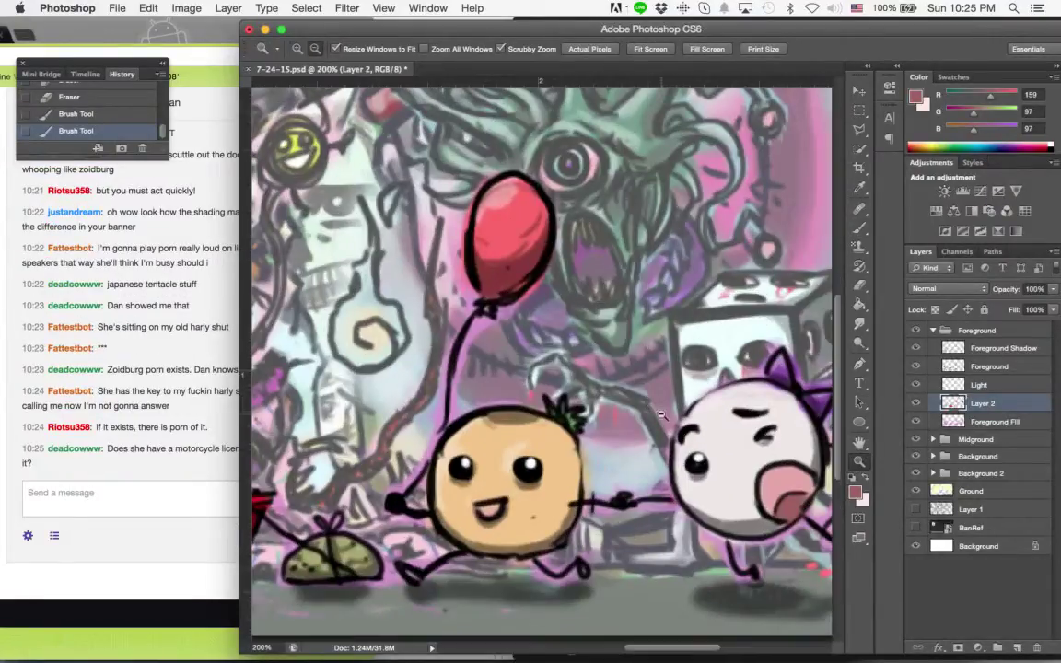
alt+click(668, 426)
click(683, 445)
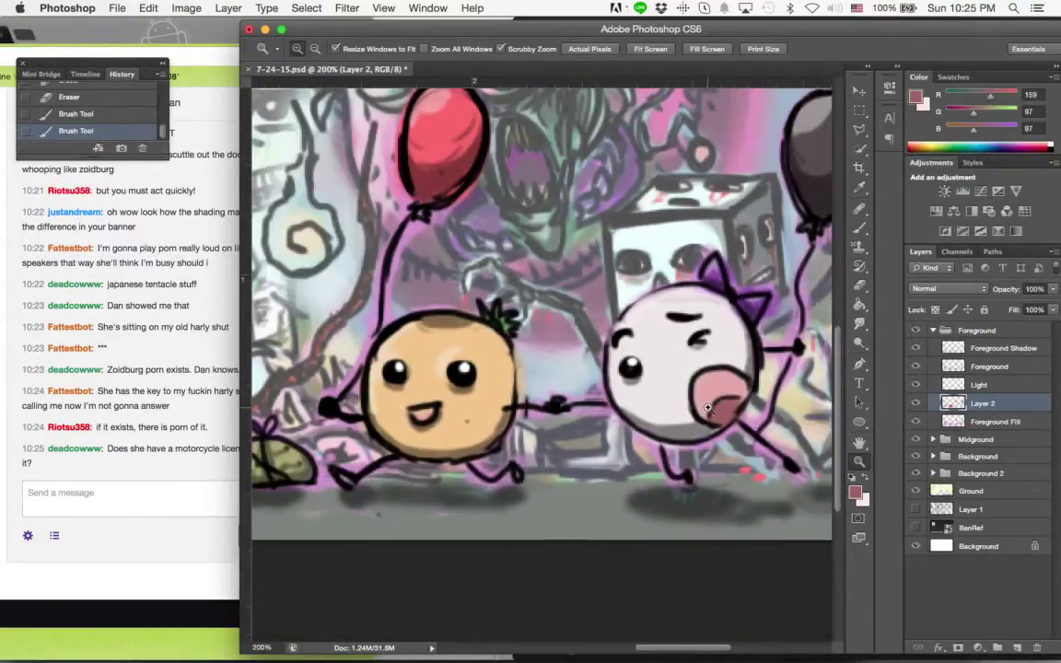
click(708, 406)
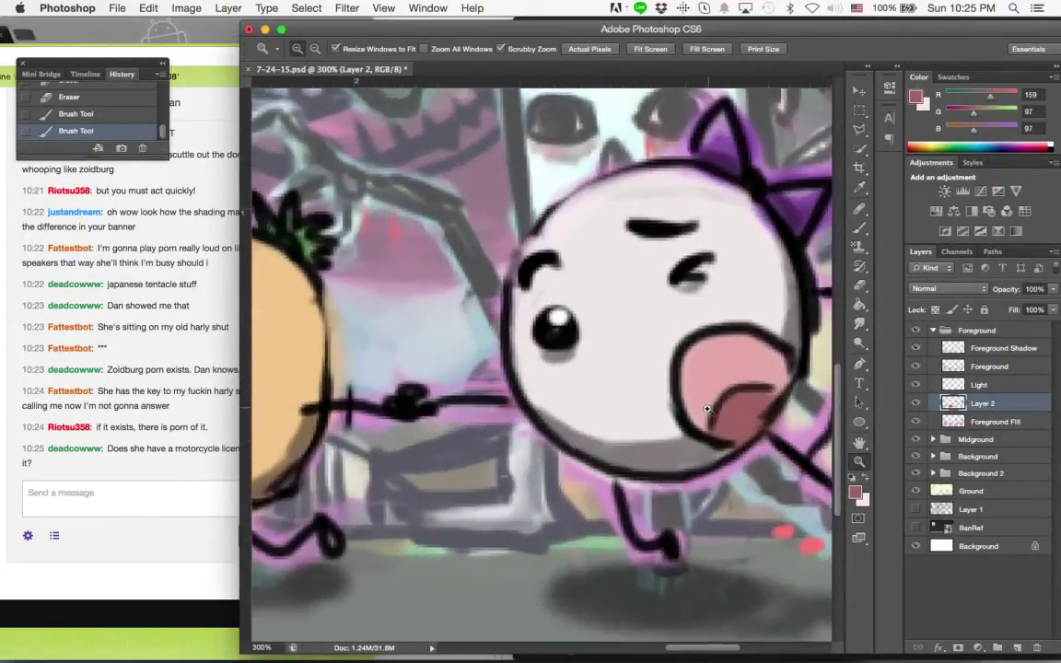
Glance at the stream chat in Chrome, then scrubby-zoom Photoshop out until the whole banner fits.
alt+click(305, 391)
click(166, 413)
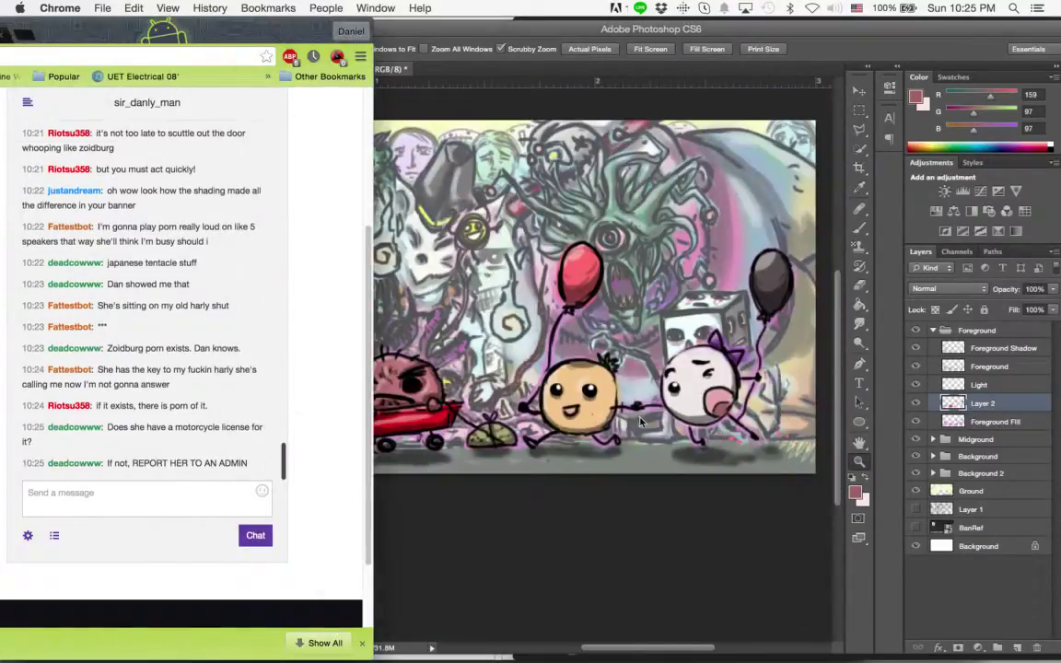
click(635, 426)
click(157, 429)
click(714, 408)
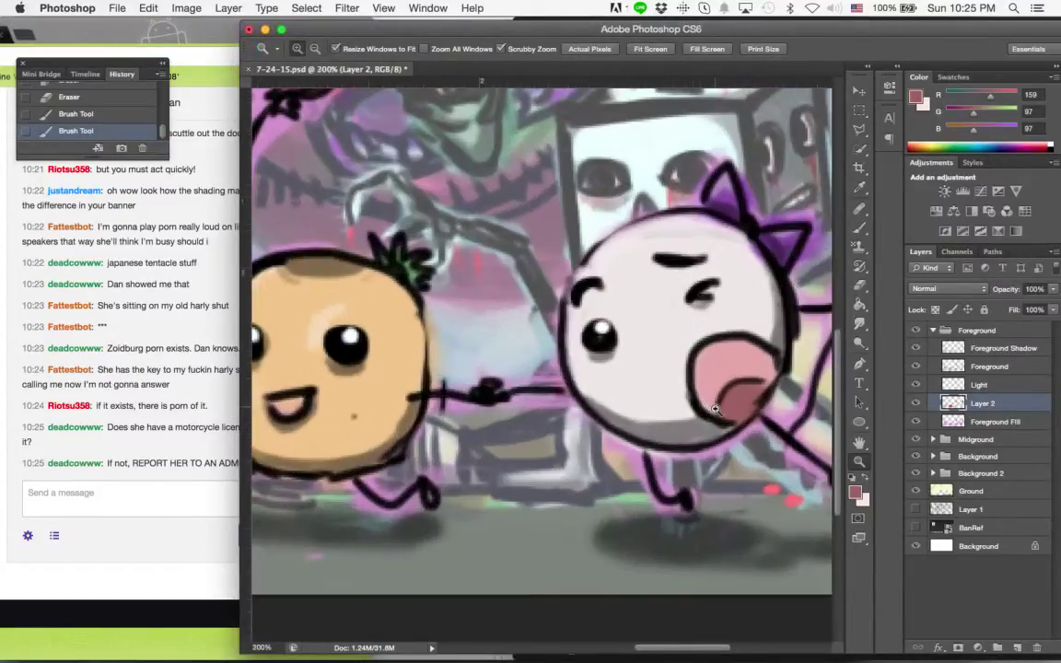
mouse_move(715, 409)
mouse_down()
mouse_move(581, 389)
mouse_move(600, 385)
mouse_move(579, 376)
mouse_up()
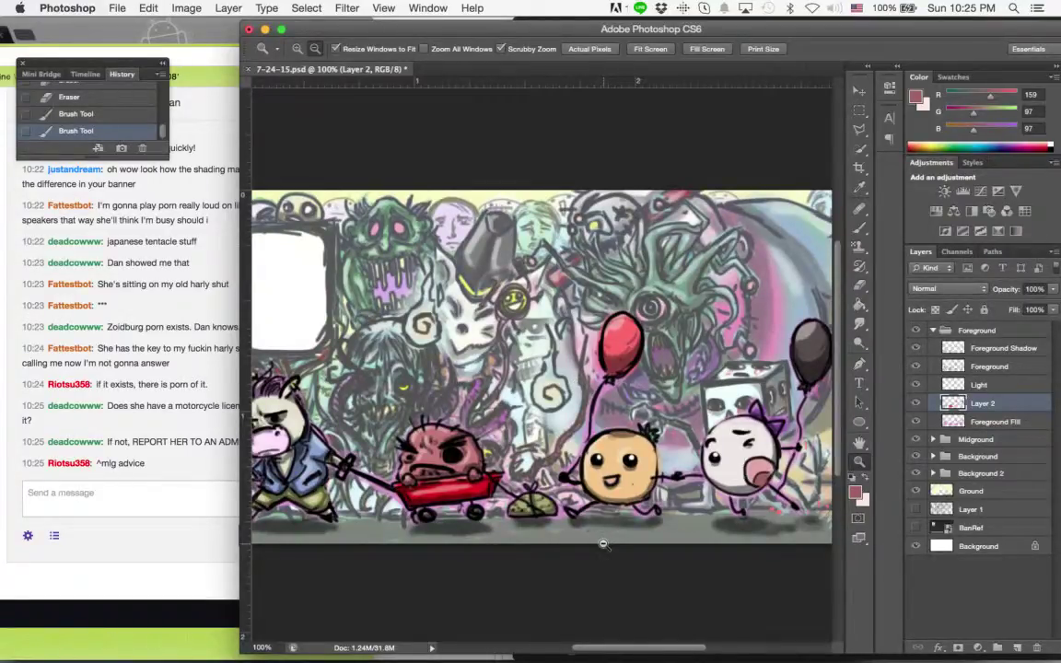
scroll(571, 534, down, 5)
scroll(582, 461, up, 5)
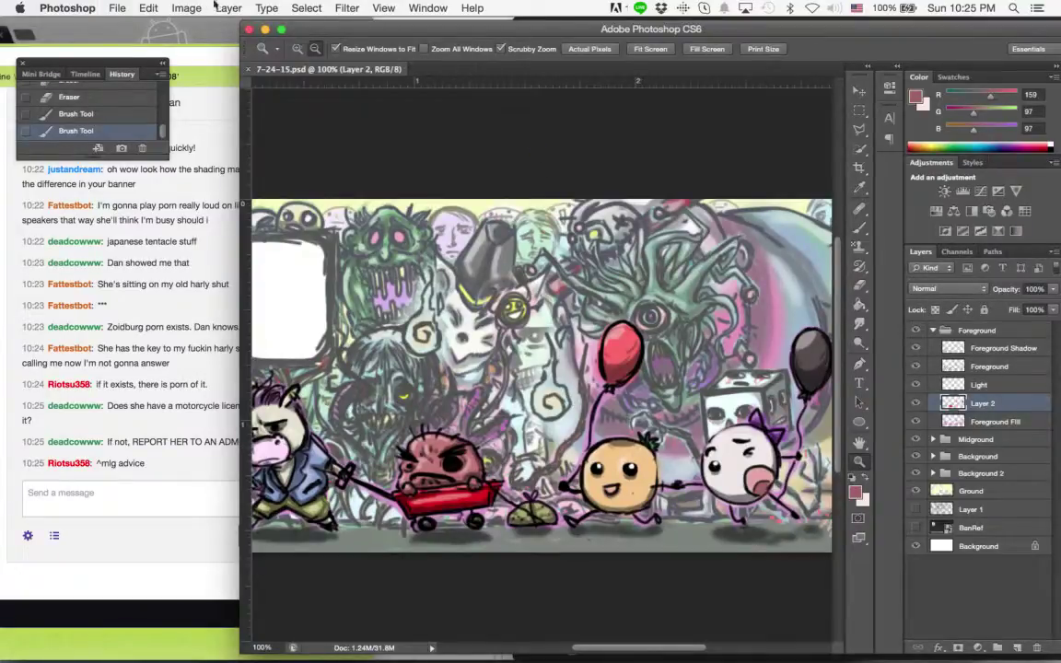
Save As JPEG 7-24-15.jpg in Stream_Doodles, accepting the default JPEG quality options.
click(124, 8)
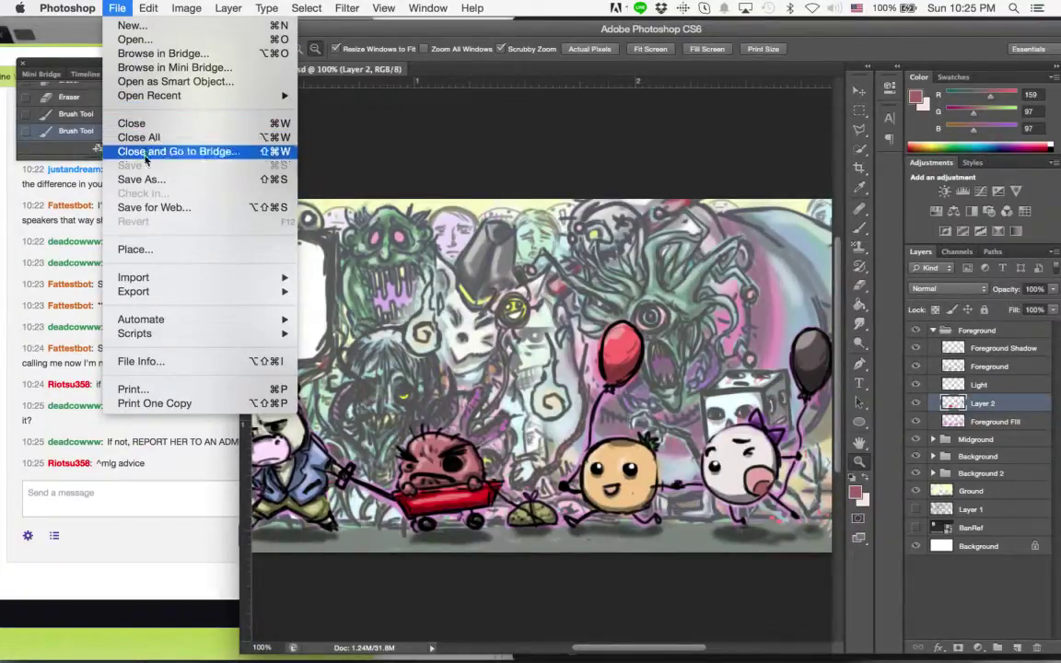
click(141, 179)
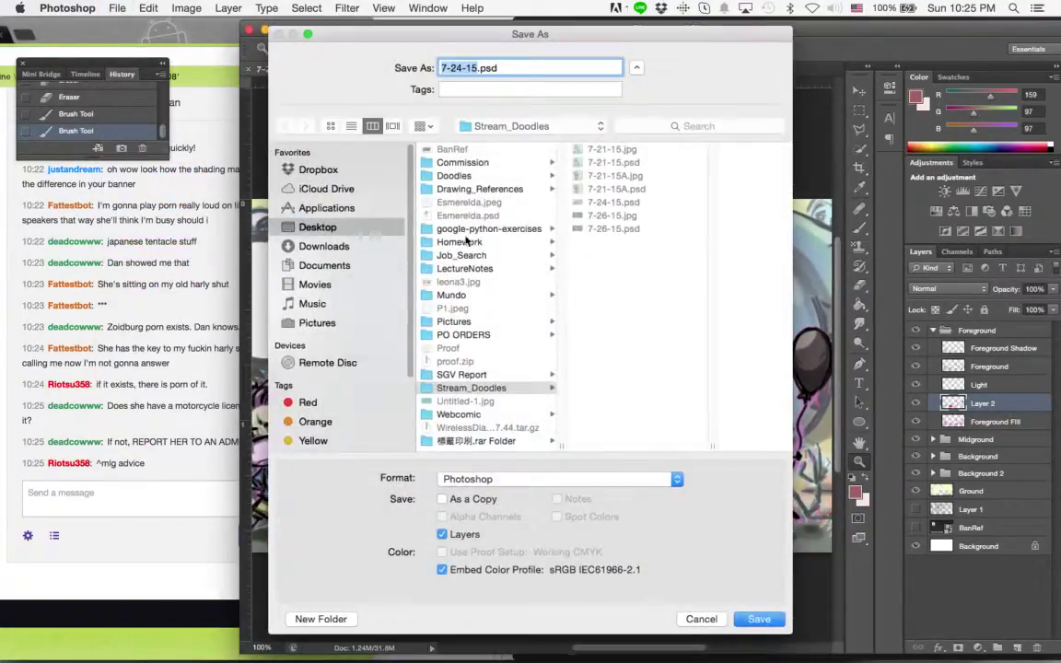
click(636, 479)
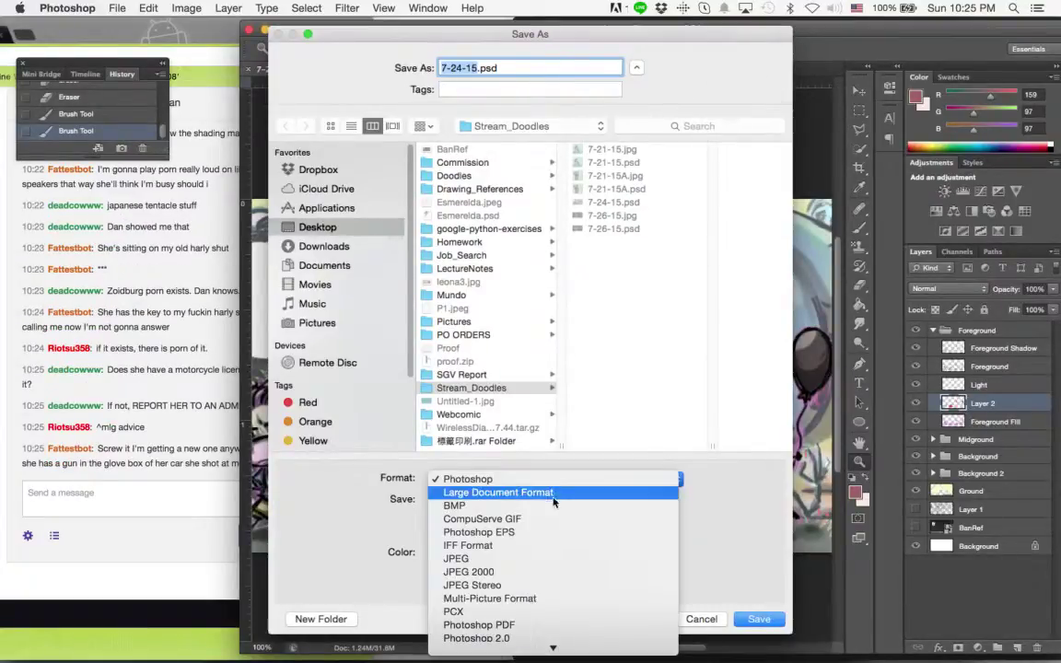
click(540, 559)
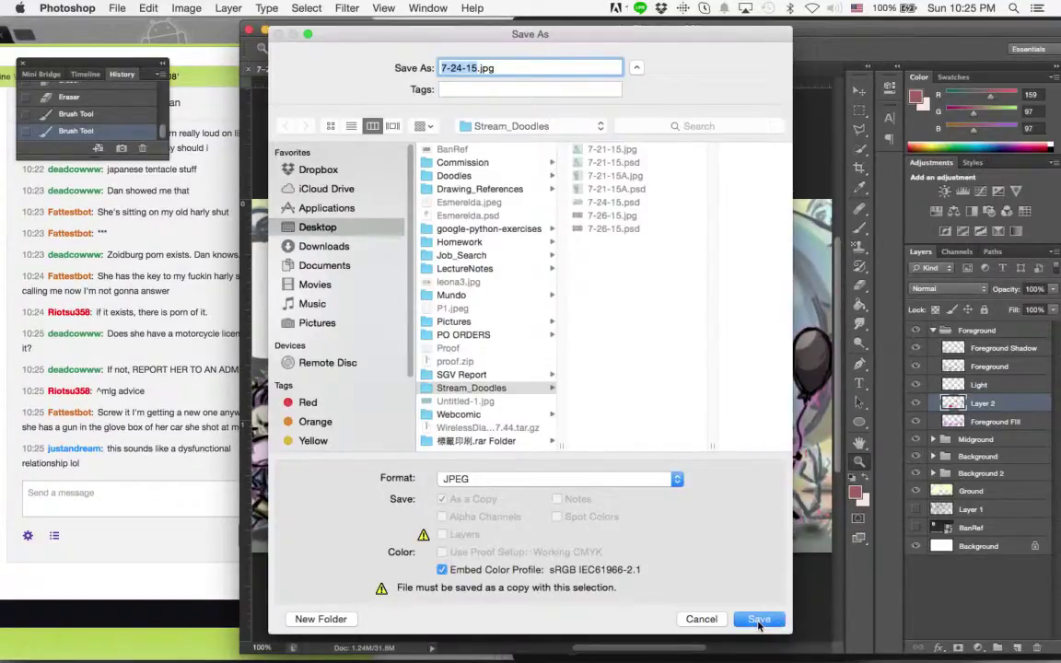
click(758, 621)
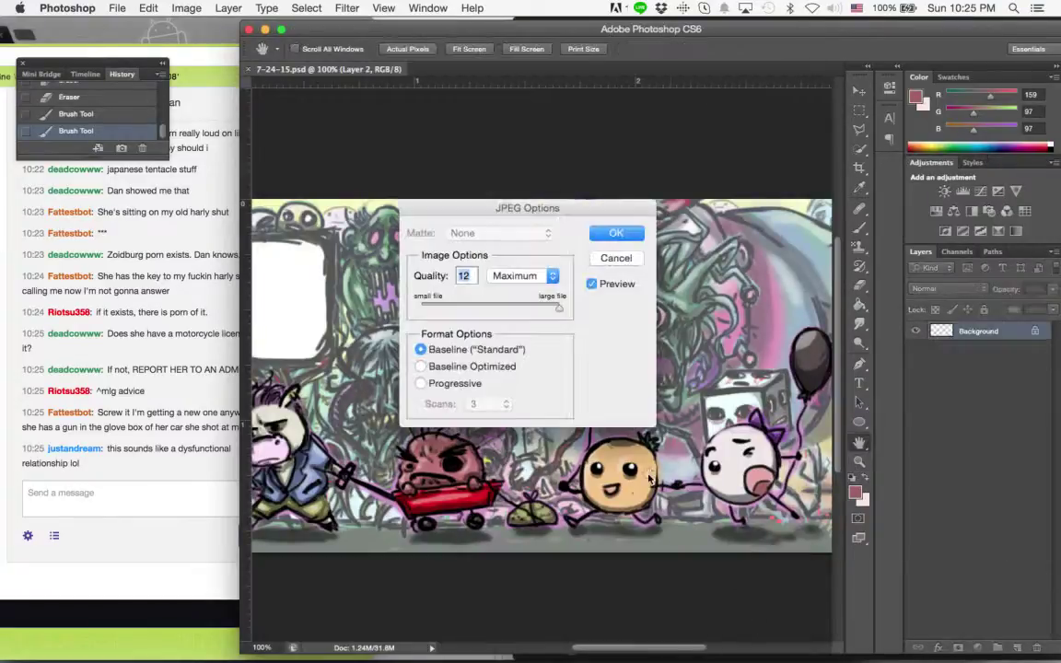
click(606, 260)
Bring Chrome forward, centre its window, and return to the Twitch dashboard tab.
click(143, 466)
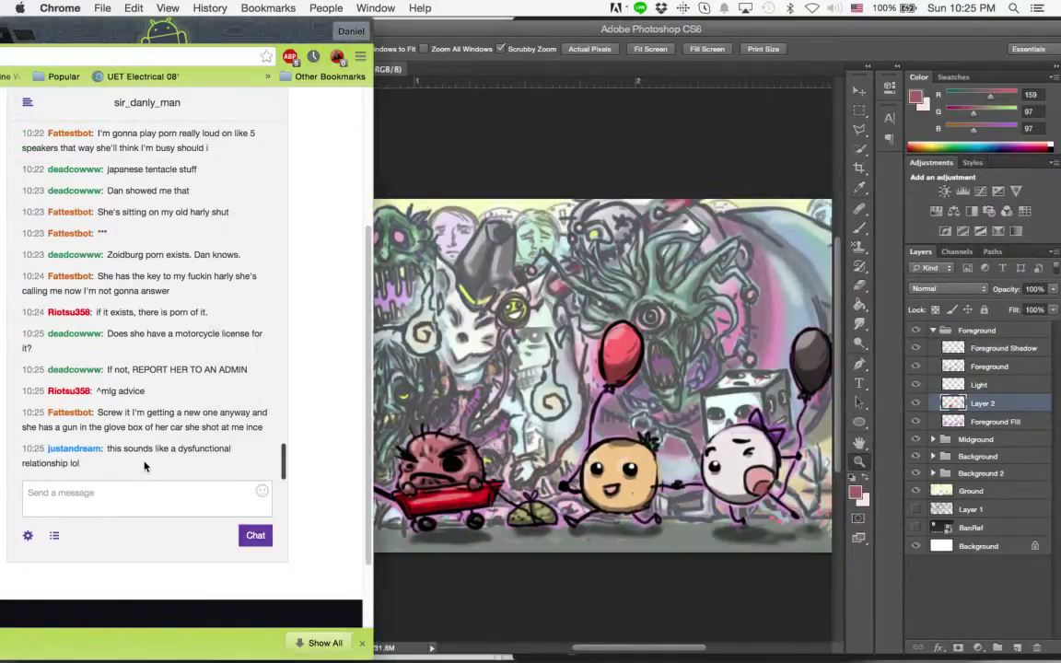
drag(158, 38, 746, 8)
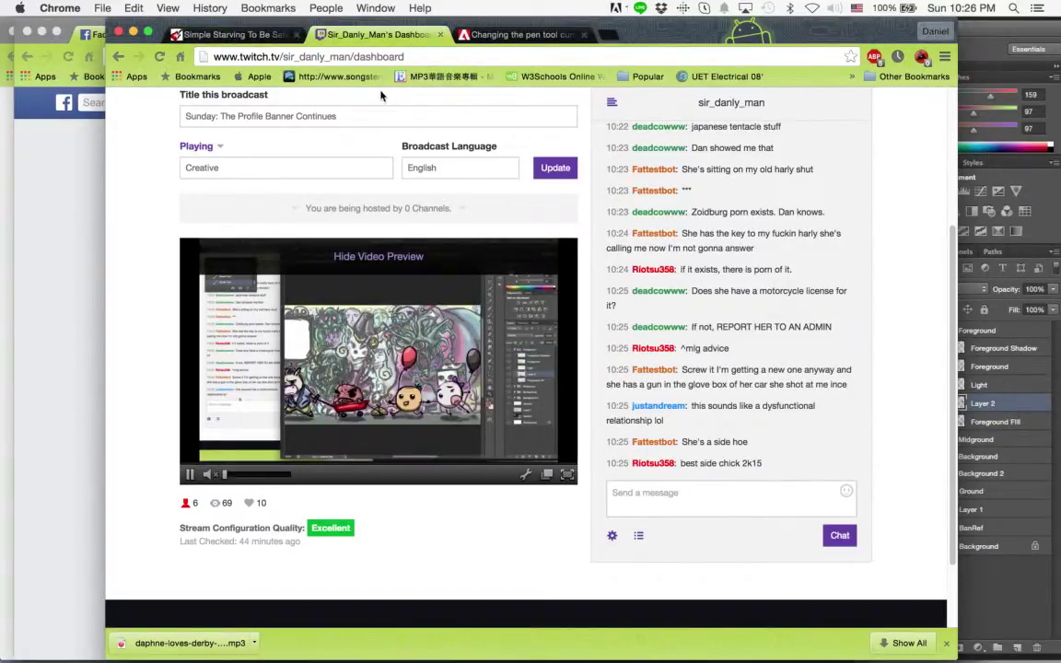
click(234, 34)
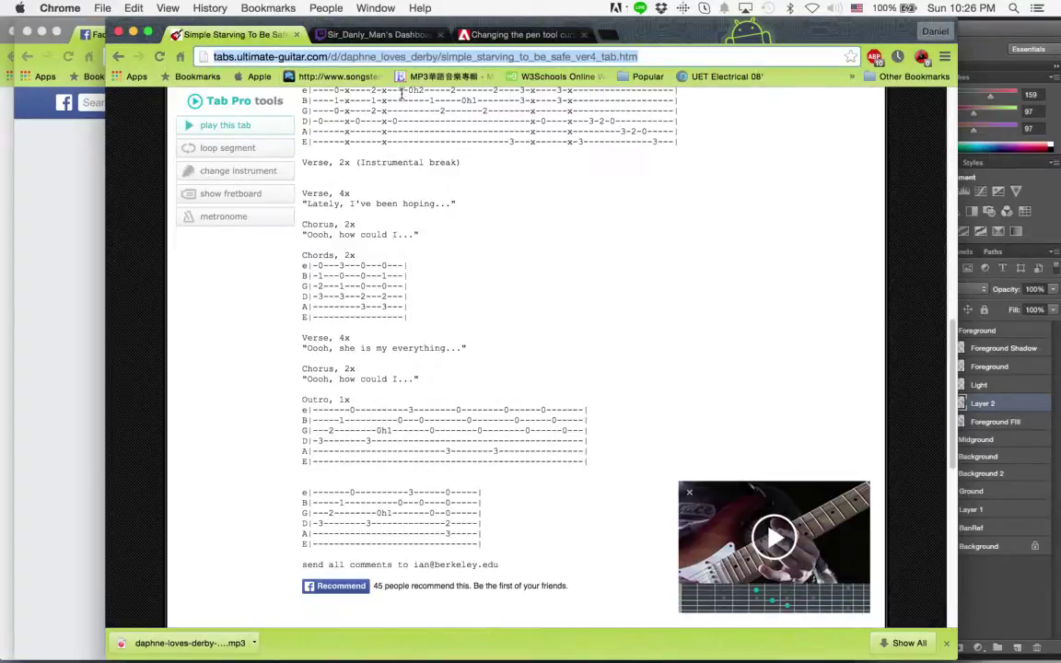
click(350, 28)
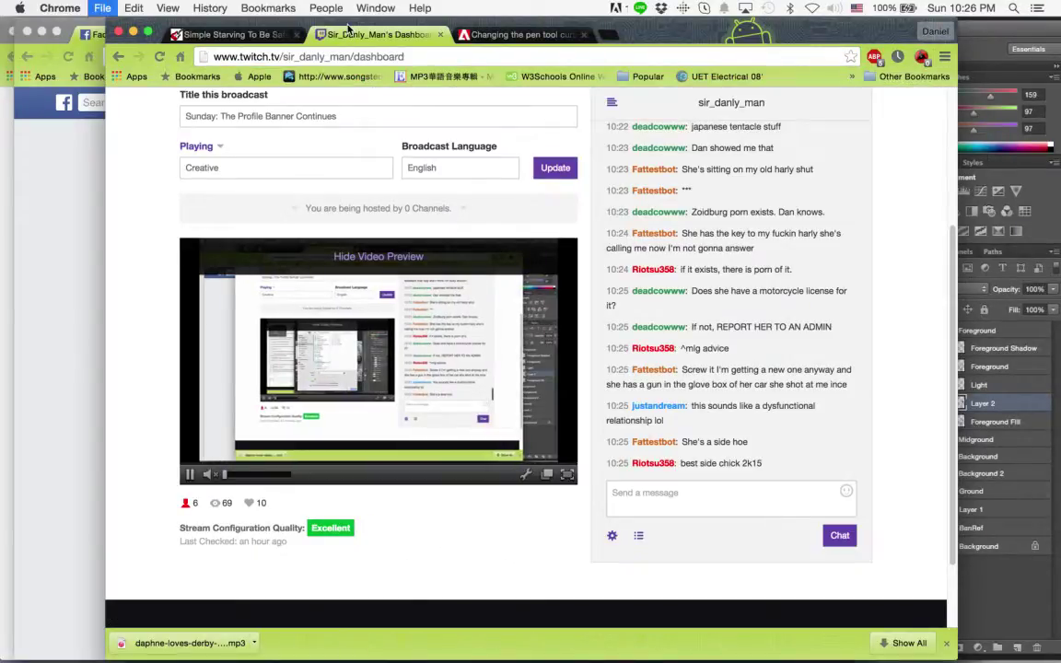
Open a new tab and load the Twitch channel page from the 'disir' address suggestion.
key(super+t)
text(di)
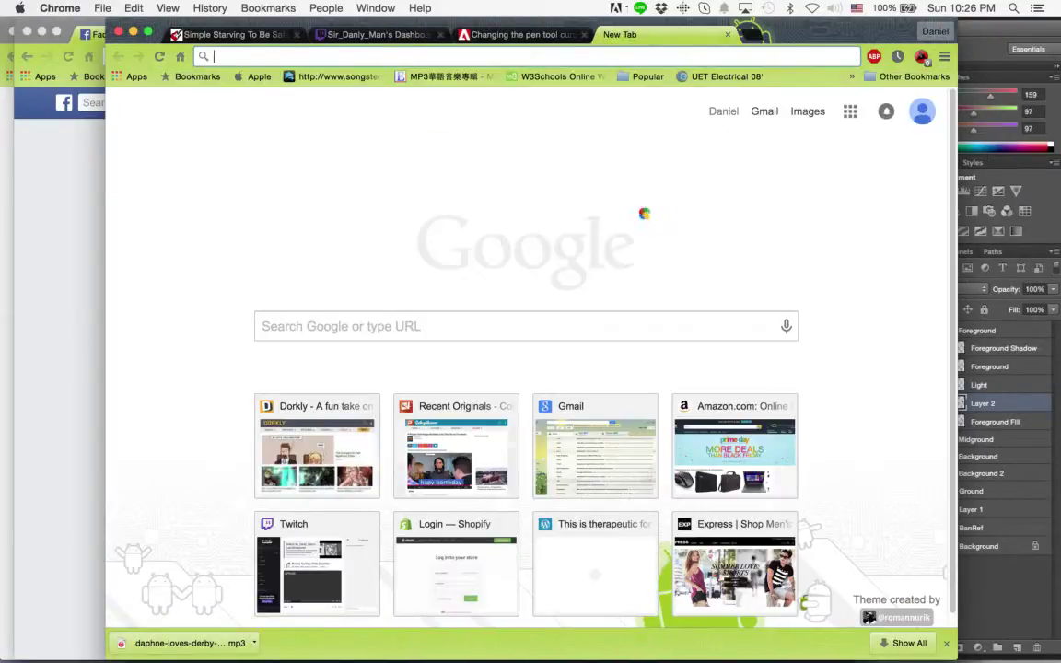
text(sir)
key(Down)
key(Return)
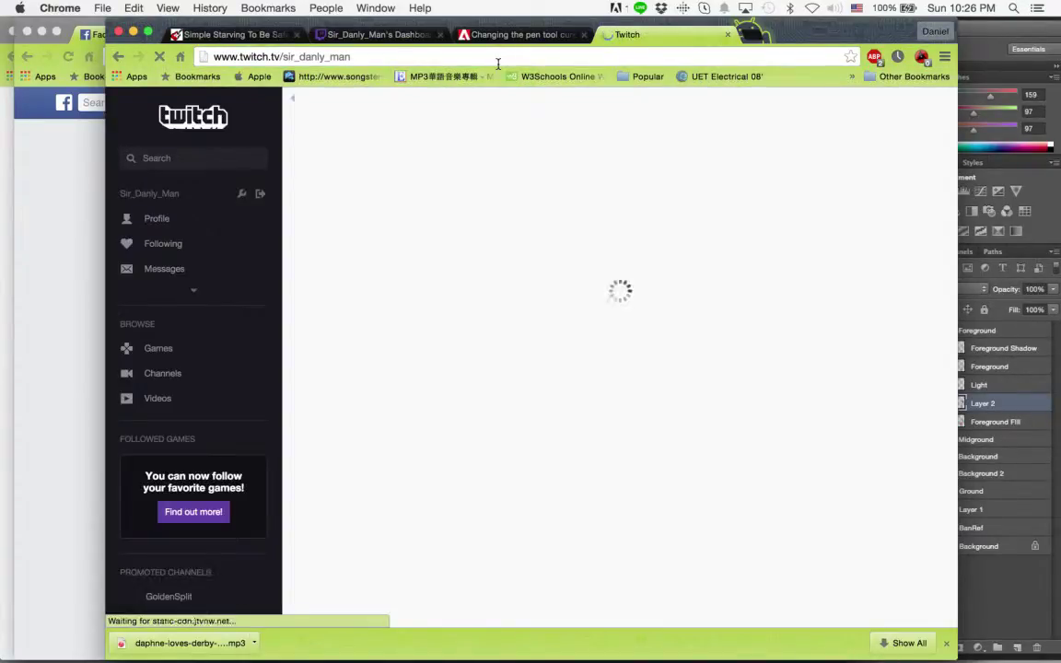
click(493, 62)
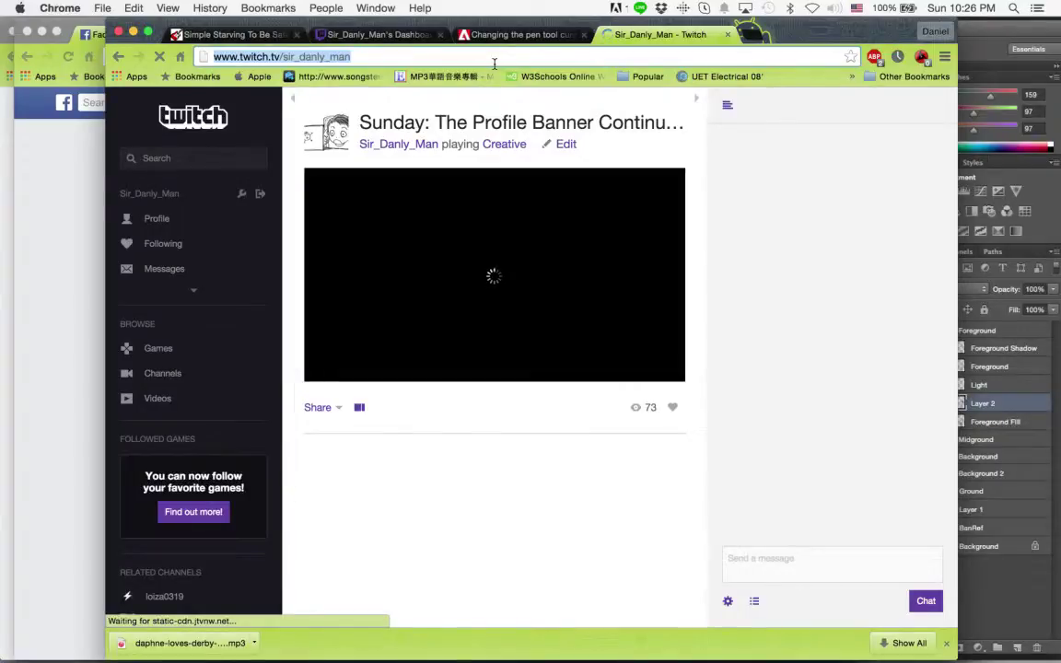
On the channel's Profile page, start Change Profile Banner and choose Upload Image.
click(196, 218)
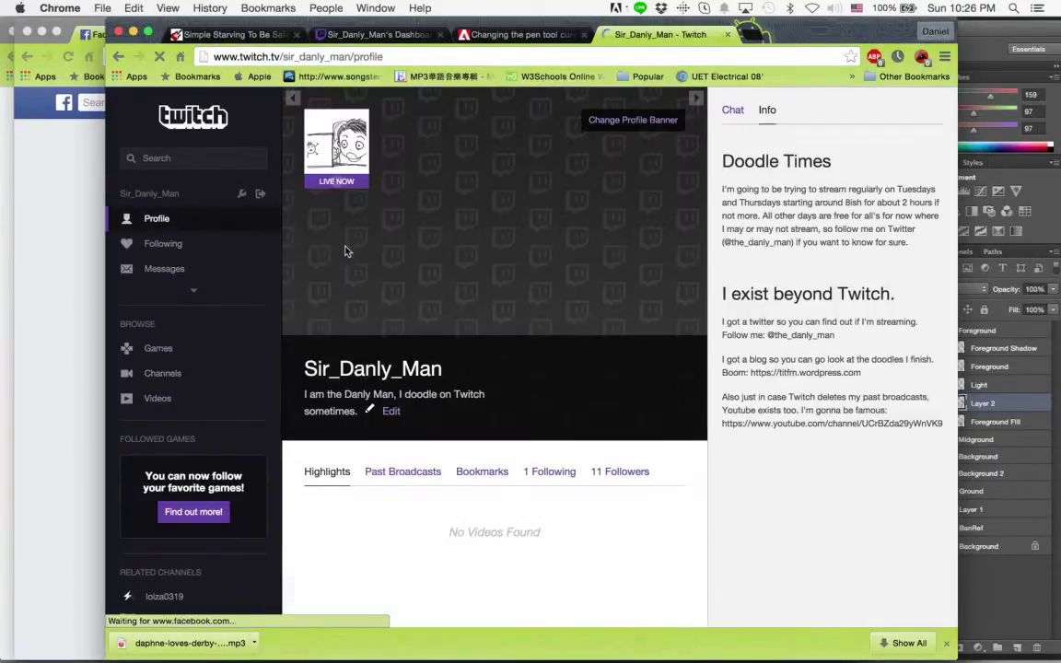
click(604, 119)
click(479, 333)
click(471, 244)
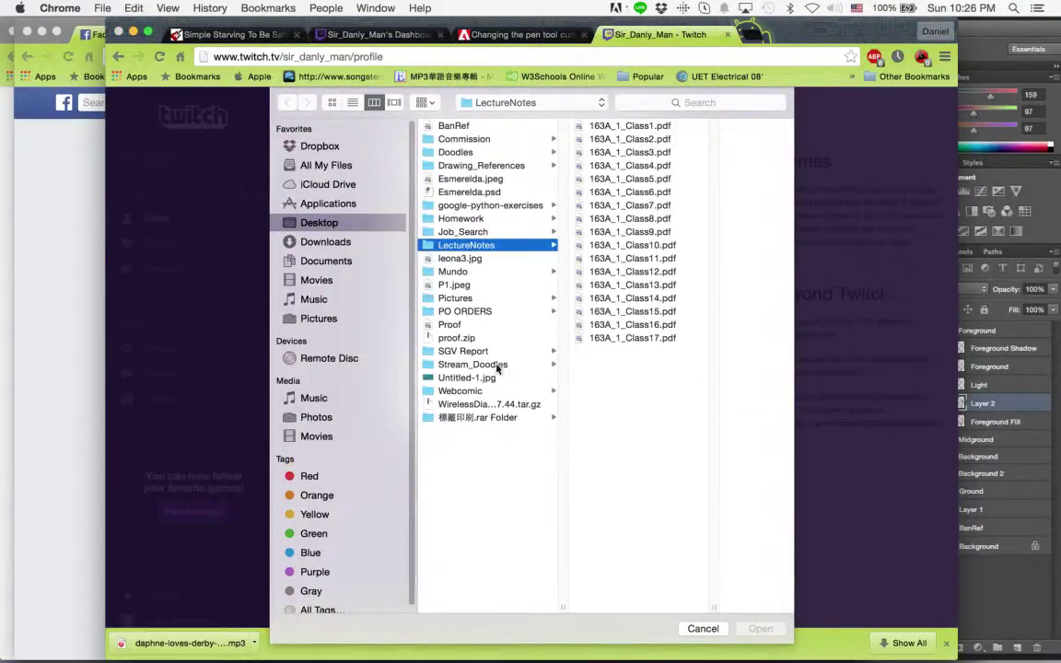
Browse through Pictures to Stream_Doodles and open 7-24-15.jpg as the banner image.
click(489, 364)
click(497, 231)
click(489, 298)
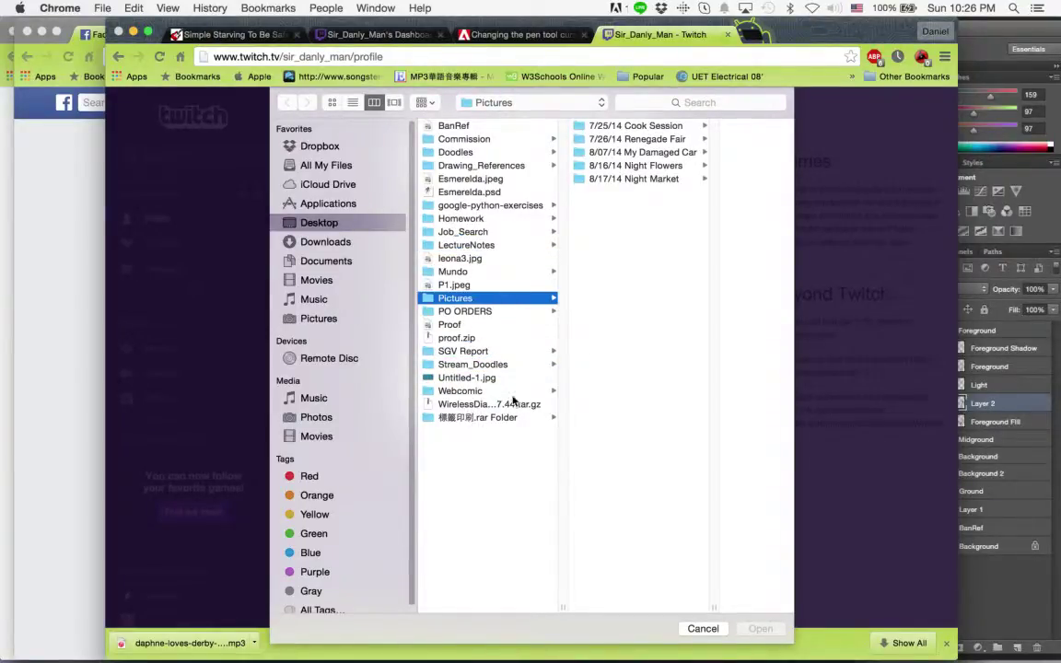
click(498, 366)
click(608, 180)
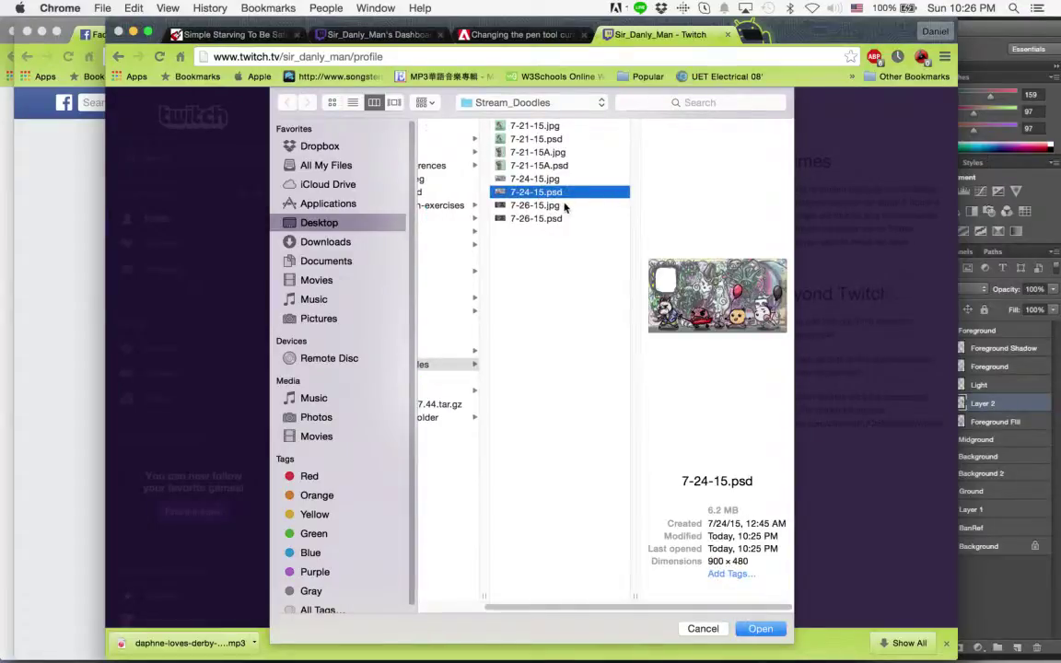
click(562, 204)
click(560, 180)
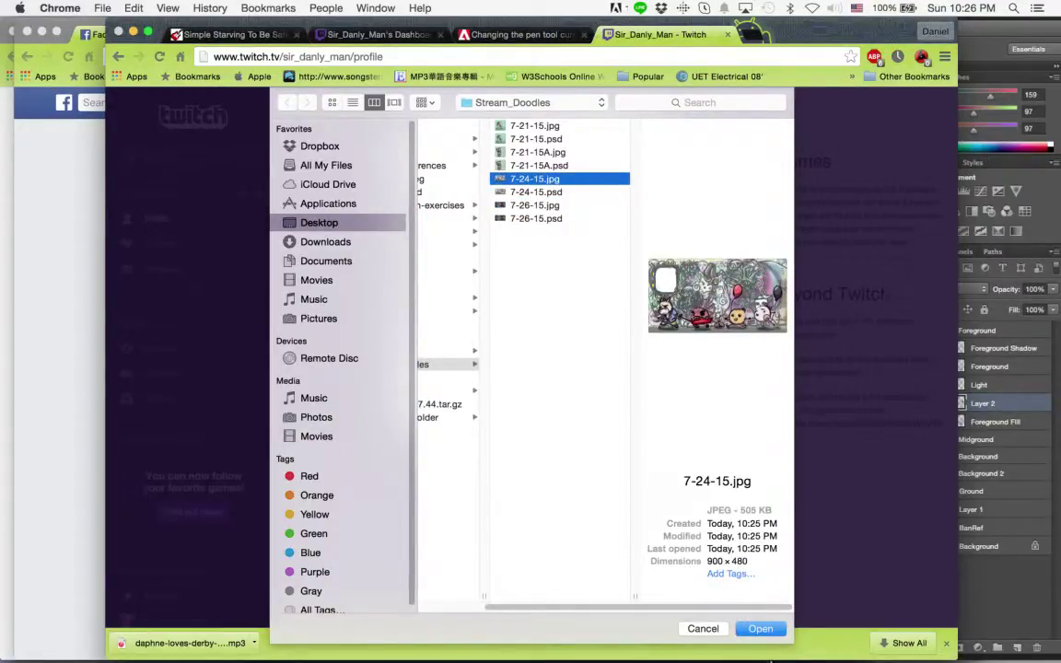
key(Return)
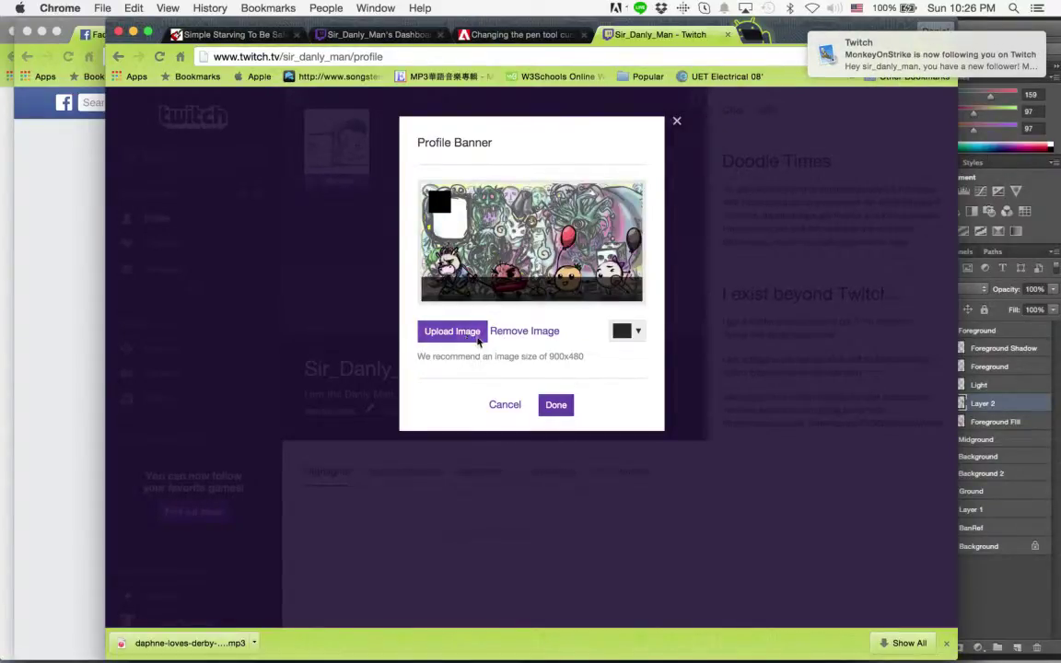
Look at the banner background colour choices, then close the banner settings keeping the new banner.
click(624, 330)
click(615, 335)
click(622, 331)
click(619, 335)
click(472, 334)
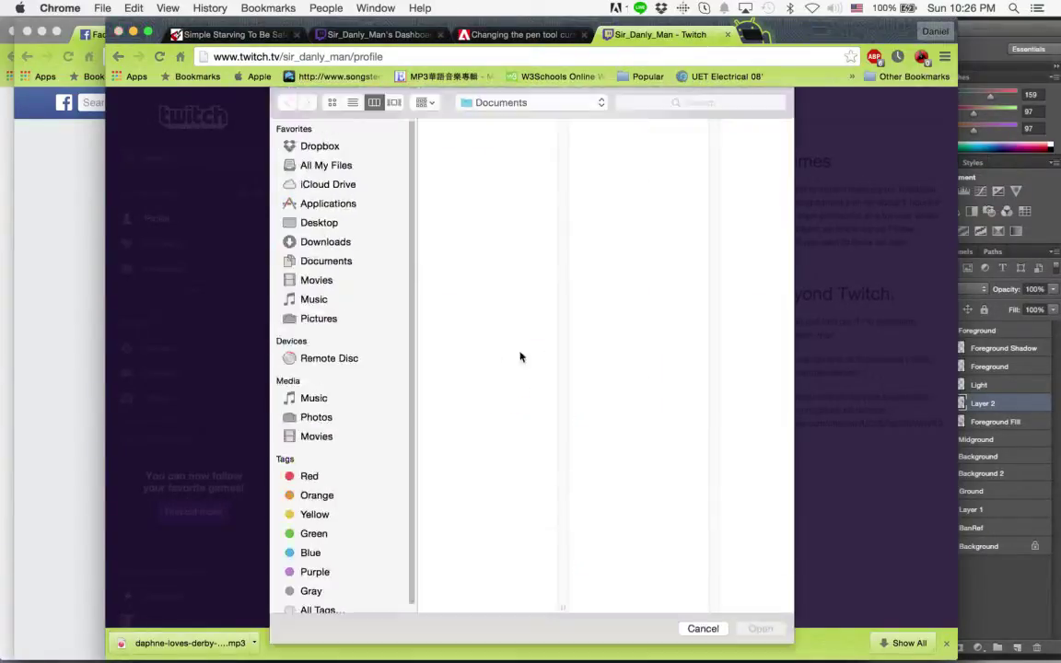
click(703, 636)
click(559, 406)
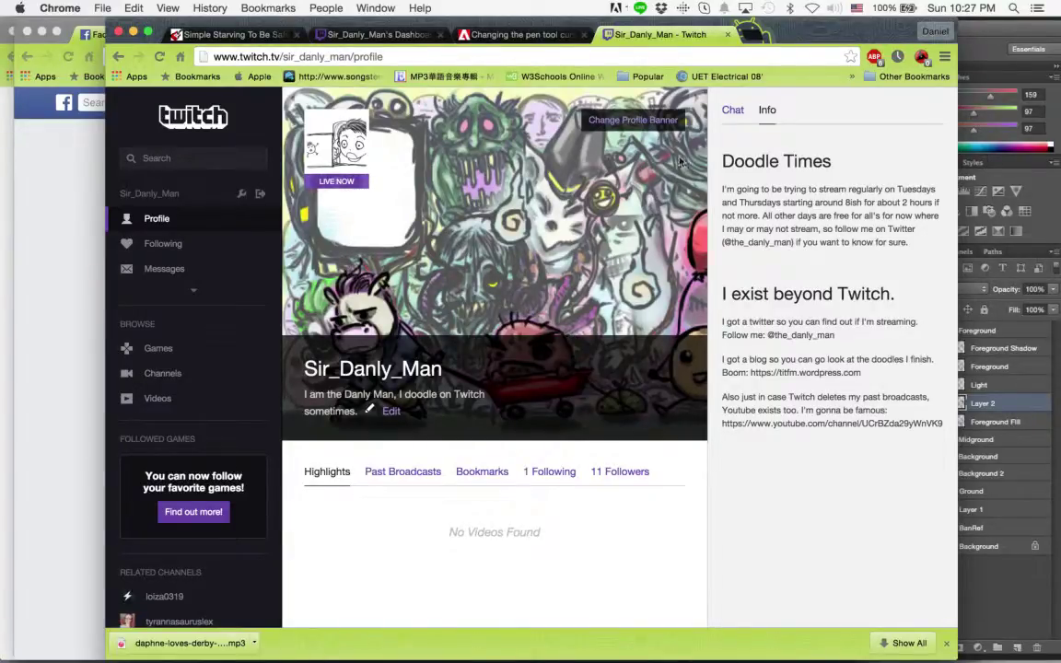
Open and close the profile bio and banner settings without changes.
click(392, 412)
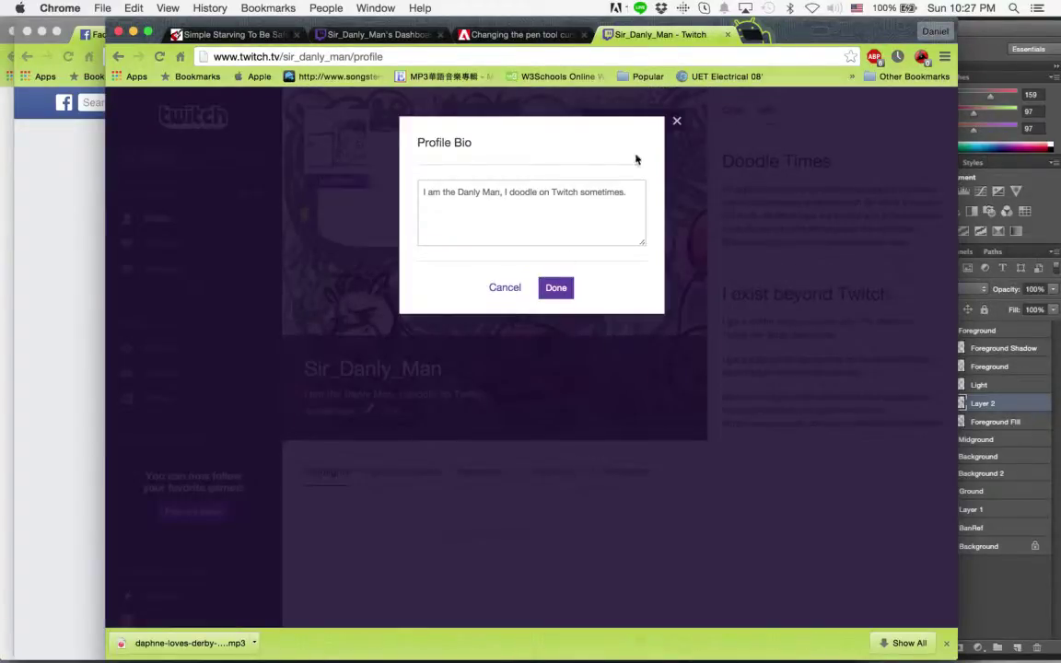
click(675, 122)
click(598, 119)
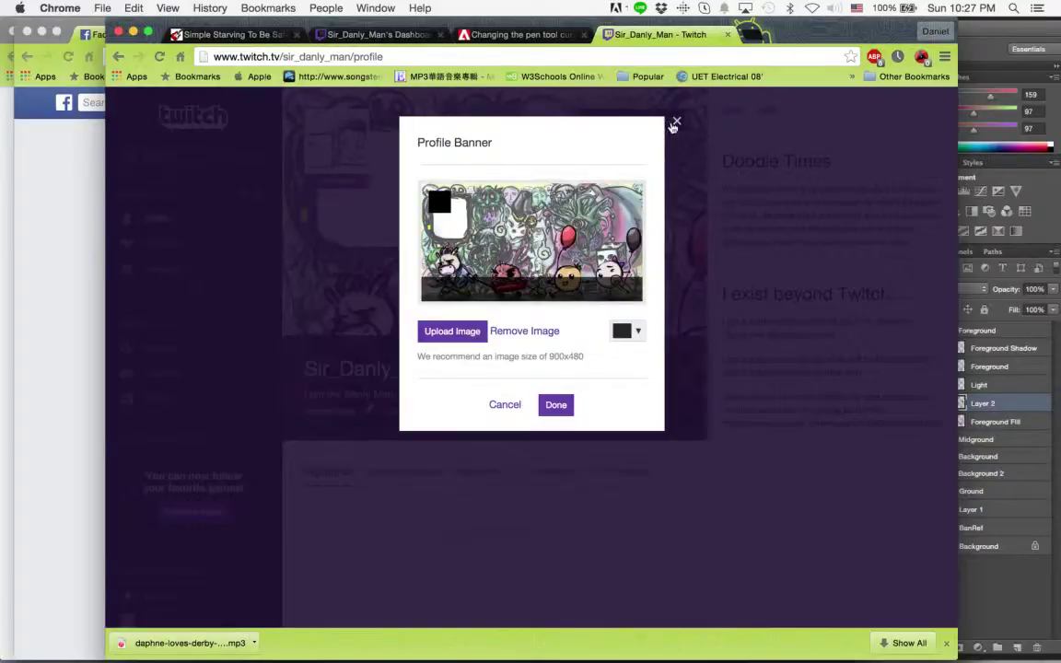
click(675, 122)
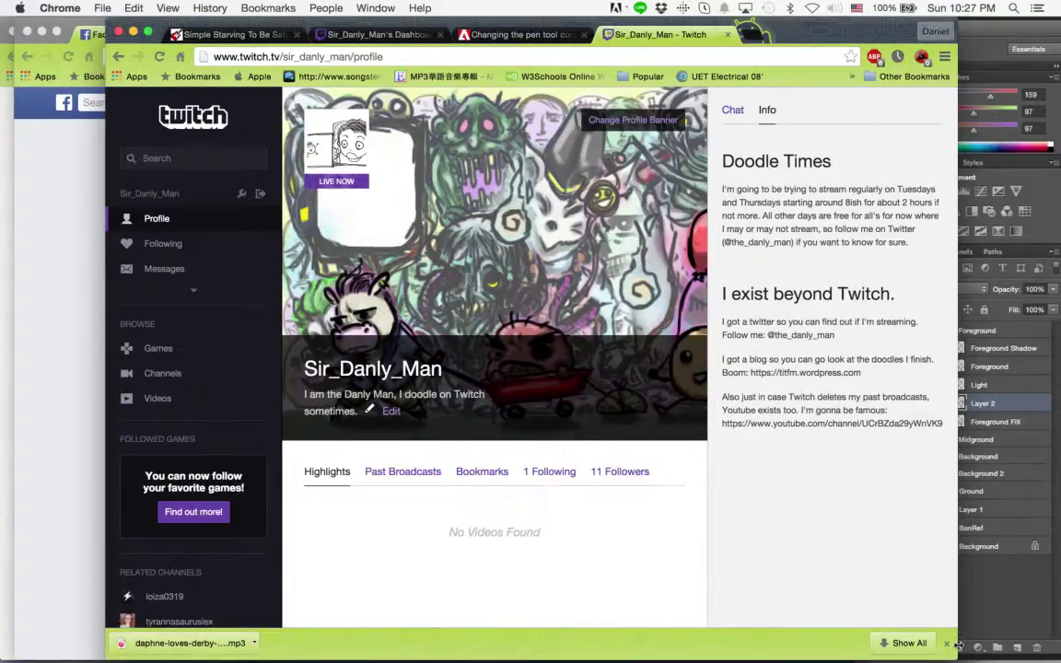
Widen Chrome to the screen's right edge and switch to the channel Dashboard.
drag(963, 645, 1057, 634)
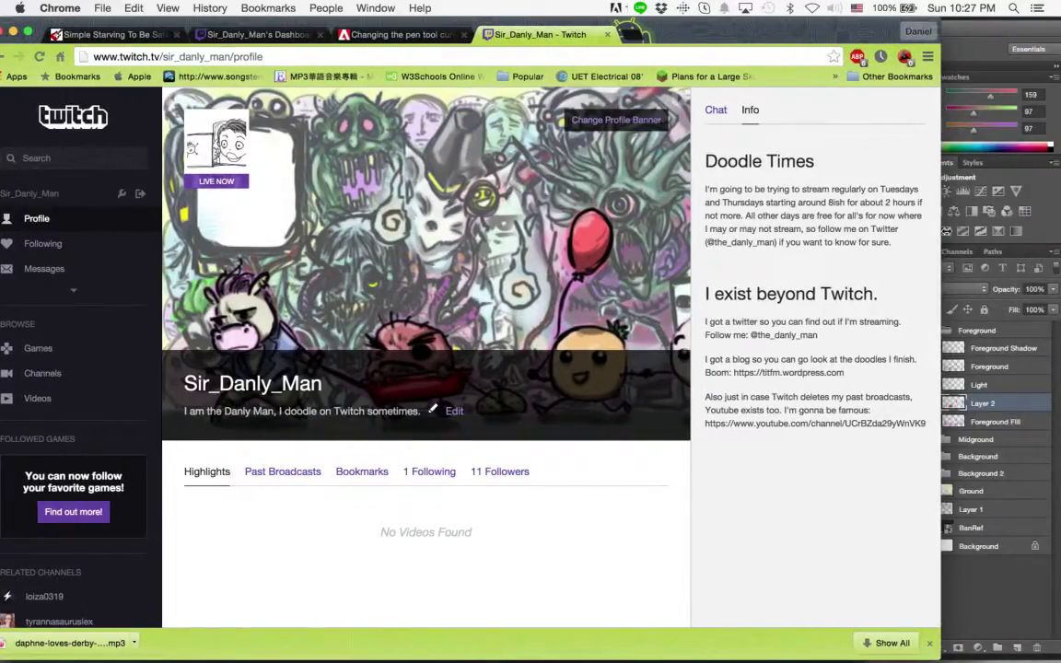
drag(940, 219, 1055, 215)
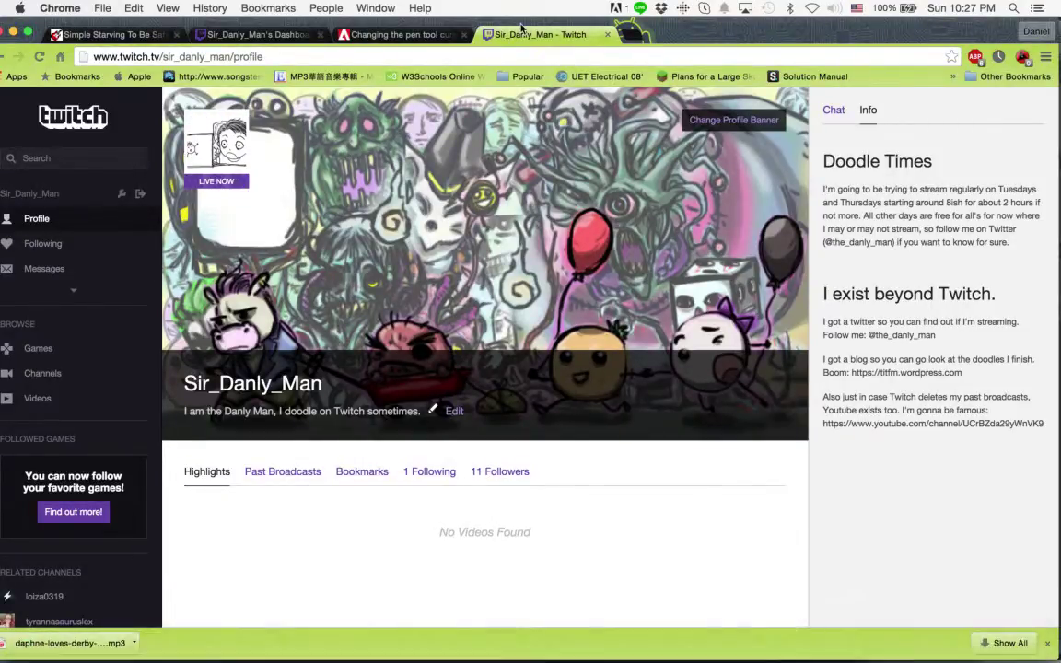
click(308, 35)
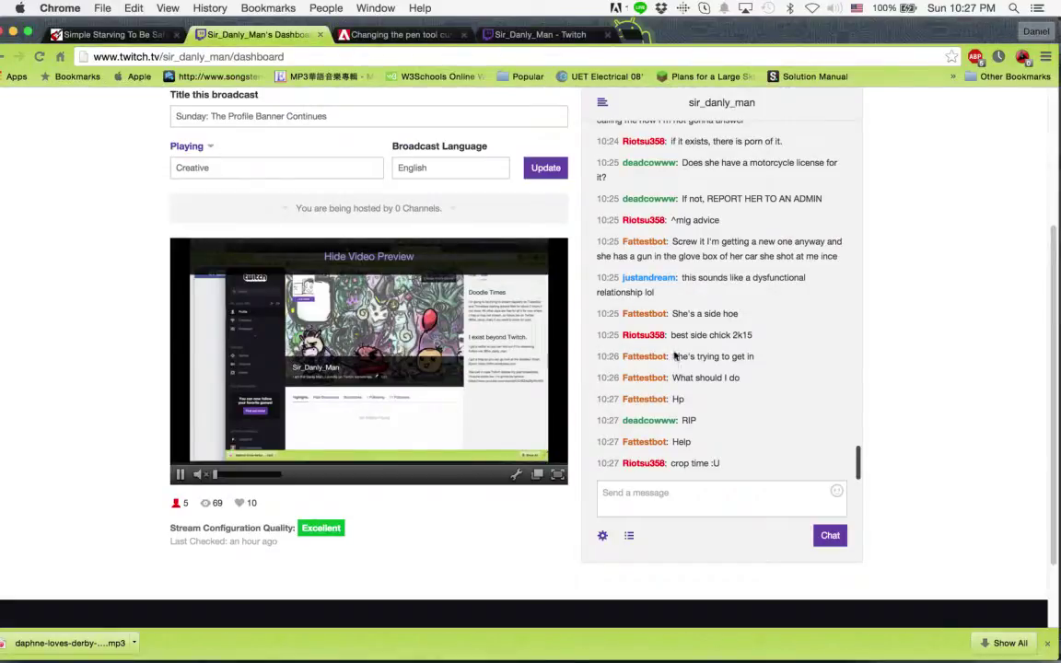
scroll(718, 405, down, 1)
scroll(927, 482, up, 3)
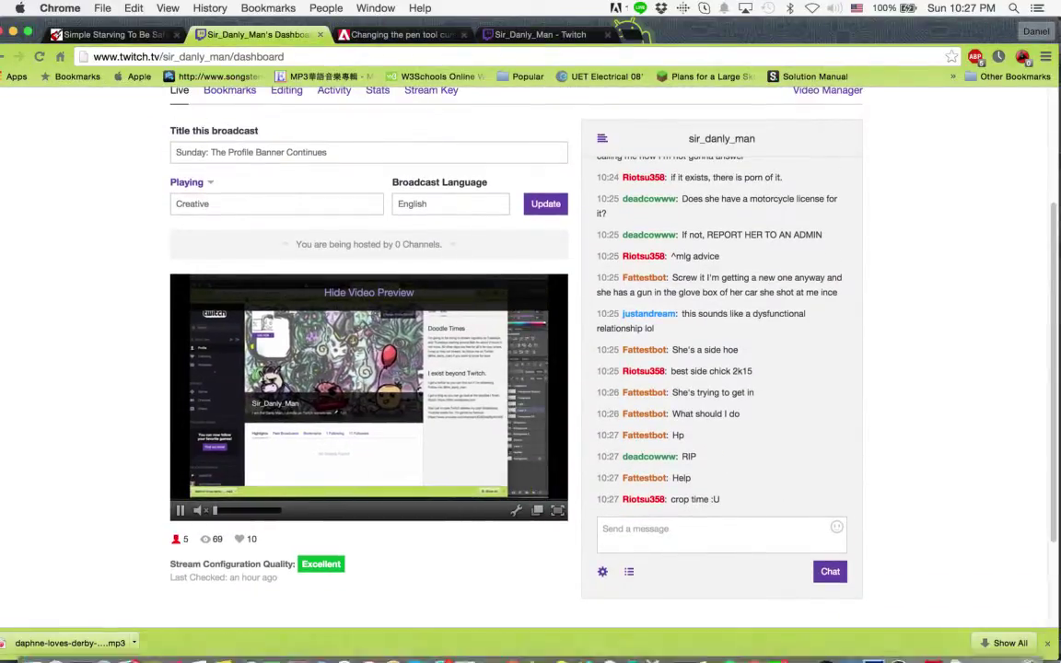
Back in Photoshop, collapse the Foreground group and create the empty Layer 6.
click(871, 656)
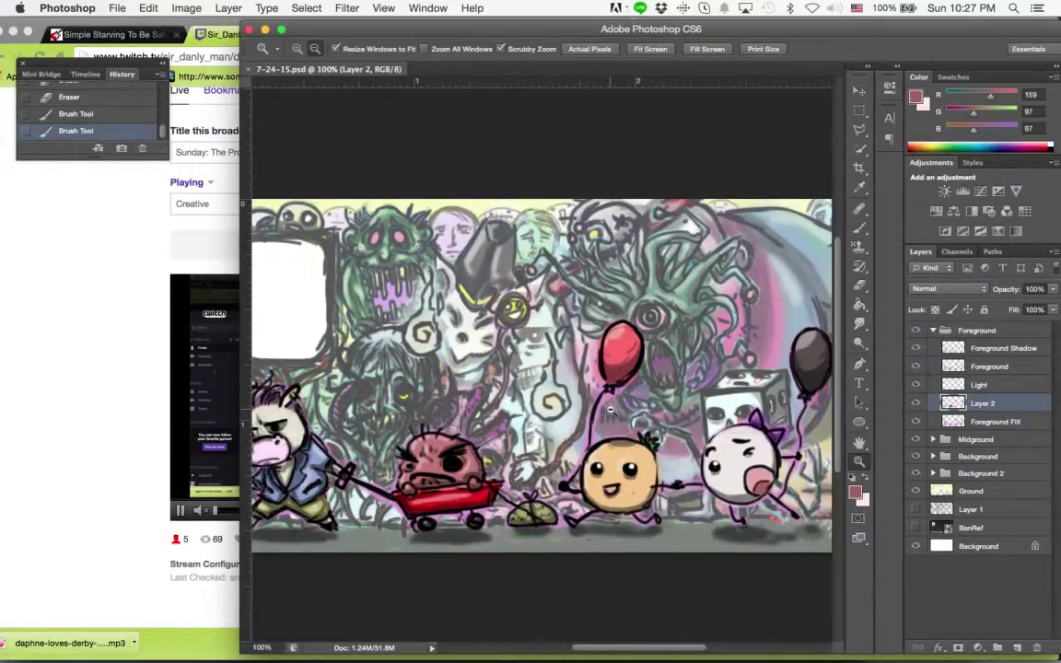
scroll(556, 324, left, 5)
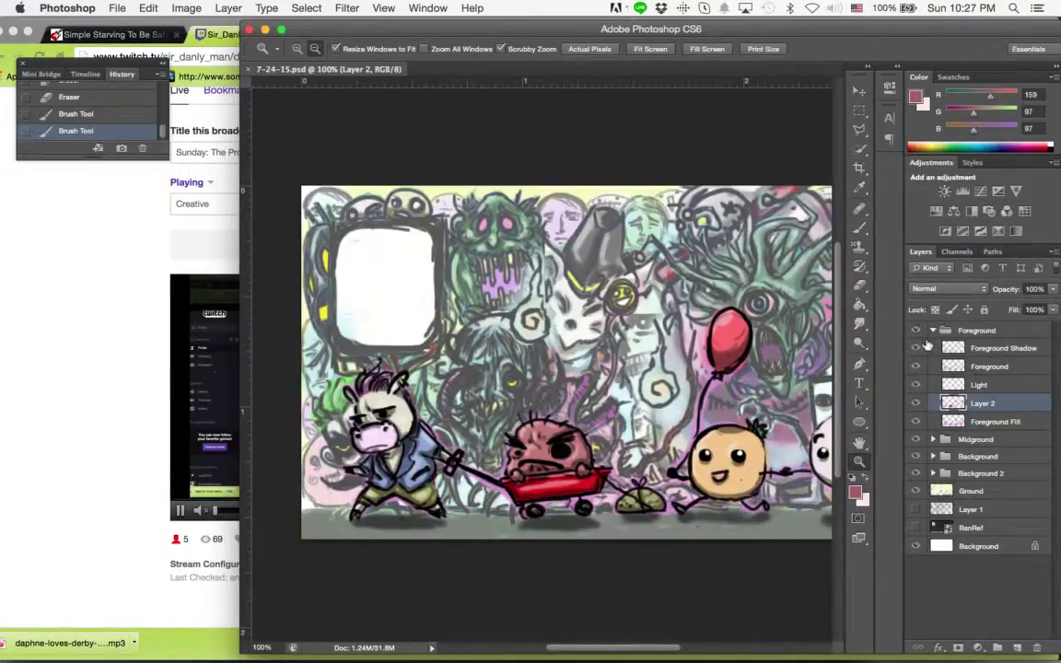
click(933, 330)
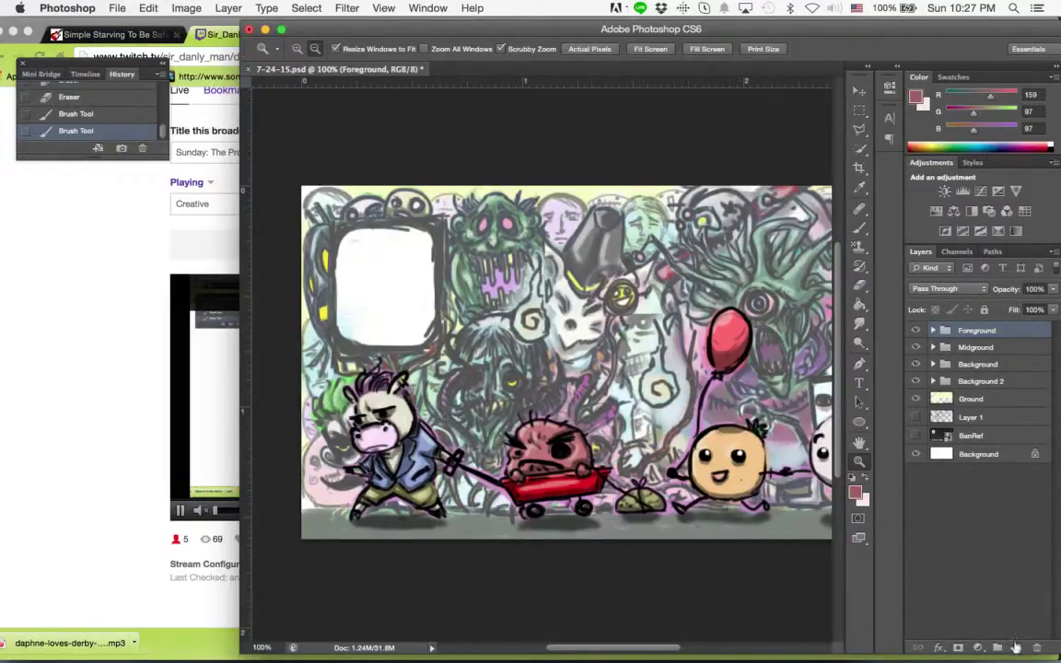
click(1017, 648)
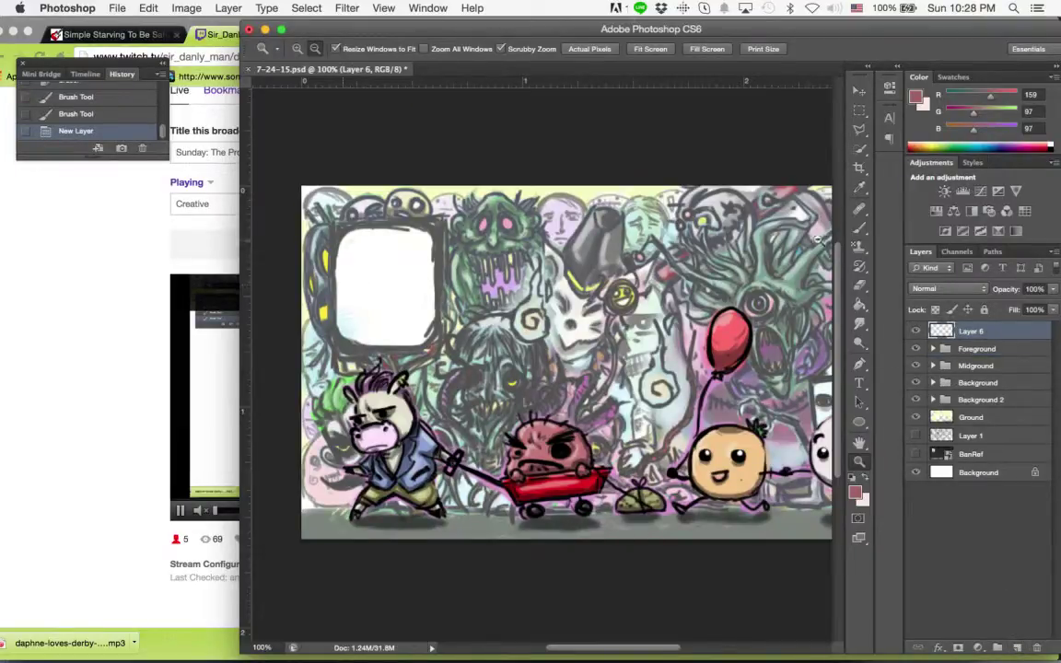
Set the foreground colour to black and load the Draw Layer Brush tool preset.
click(857, 231)
click(860, 498)
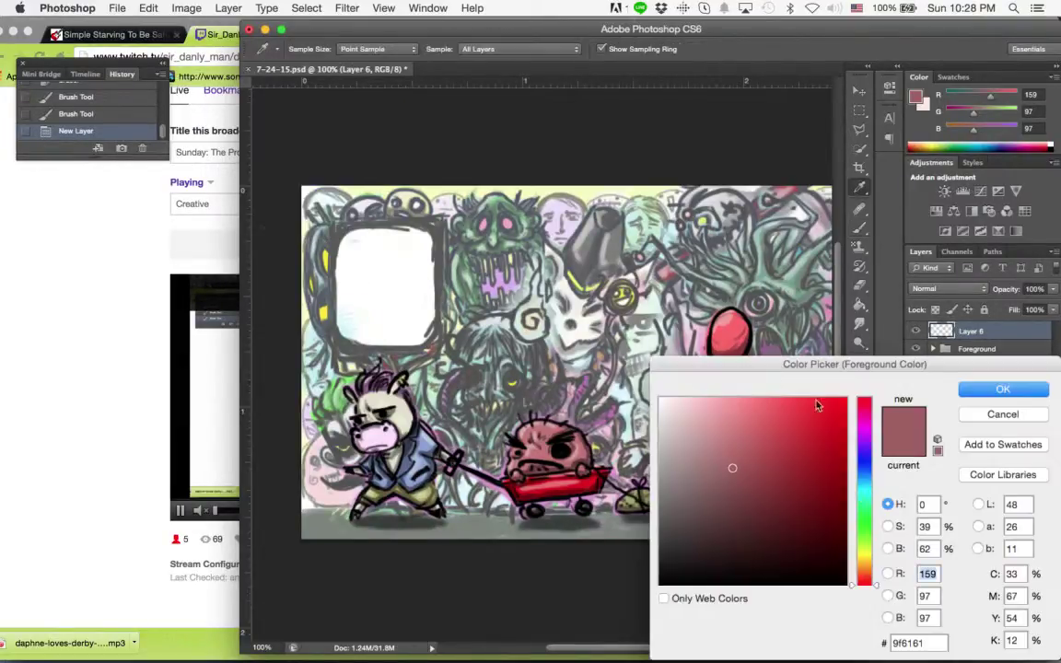
click(677, 566)
click(1002, 386)
key(b)
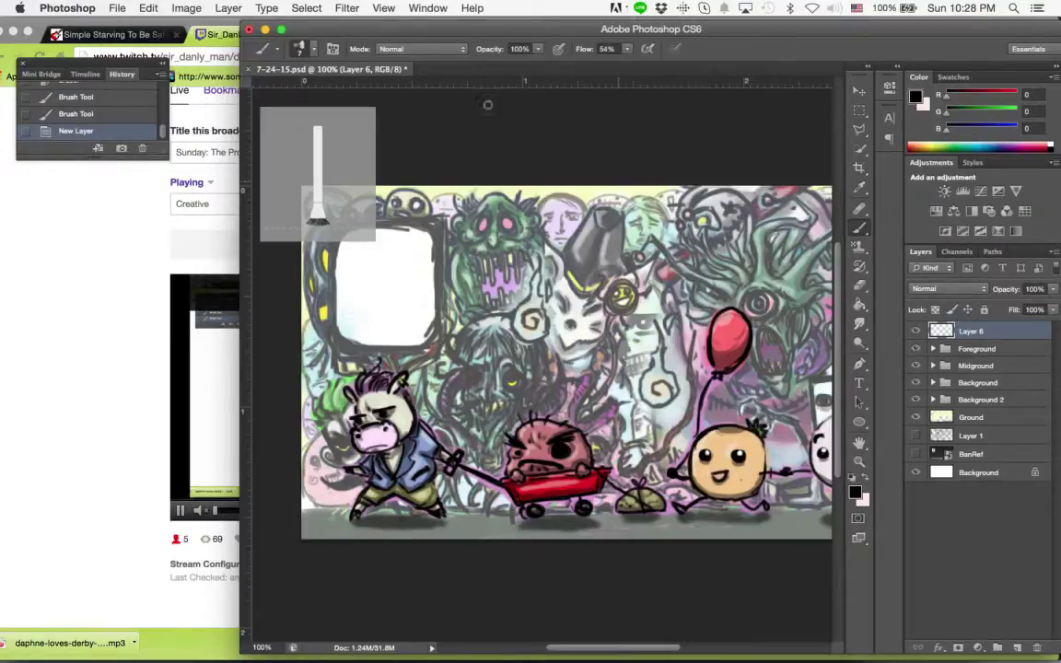
click(312, 51)
click(276, 51)
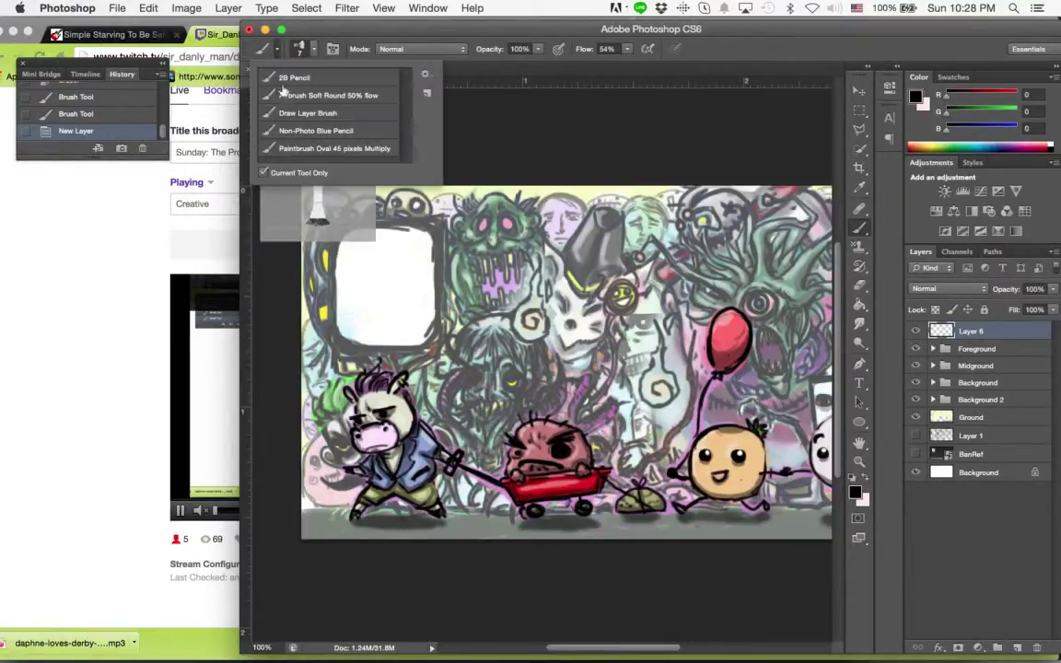
click(308, 112)
click(455, 20)
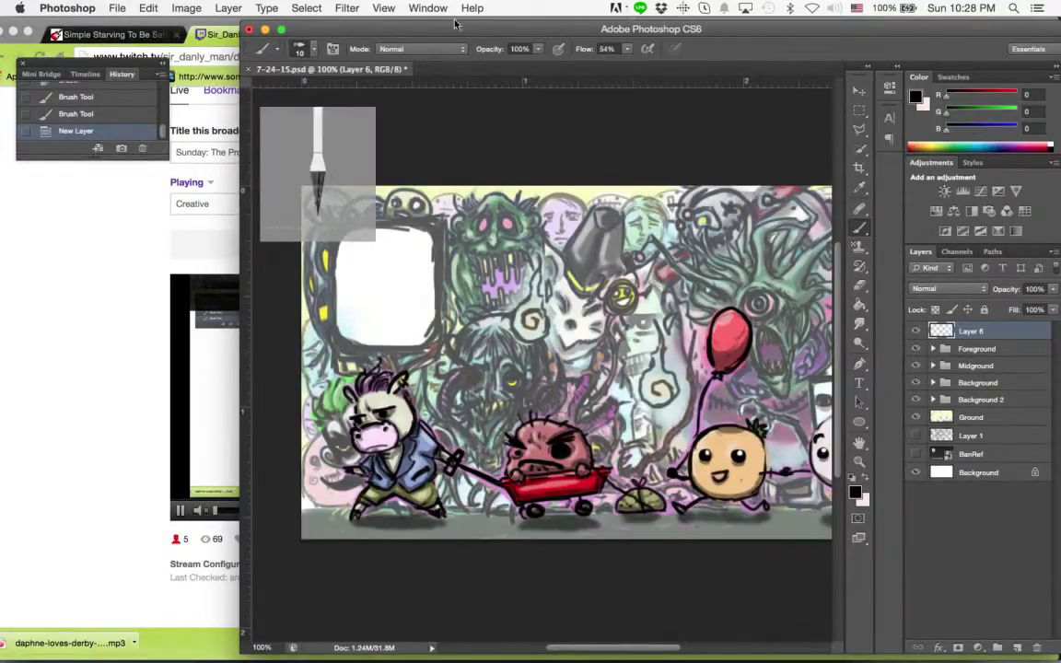
Rearrange the Photoshop and Twitch browser windows so all layers are visible.
drag(314, 36, 417, 34)
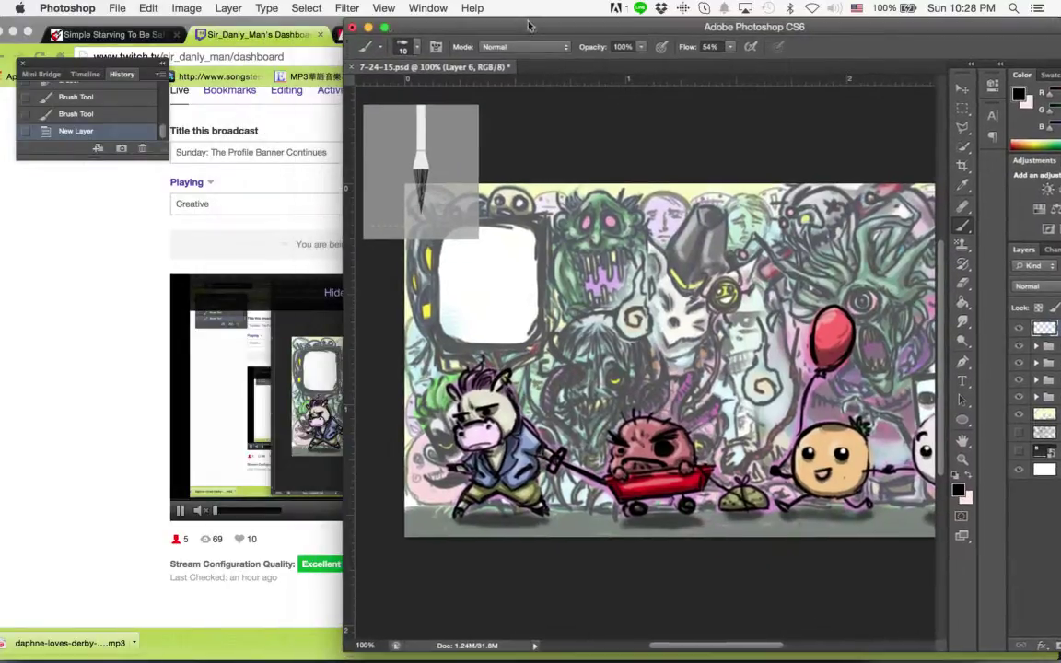
click(322, 23)
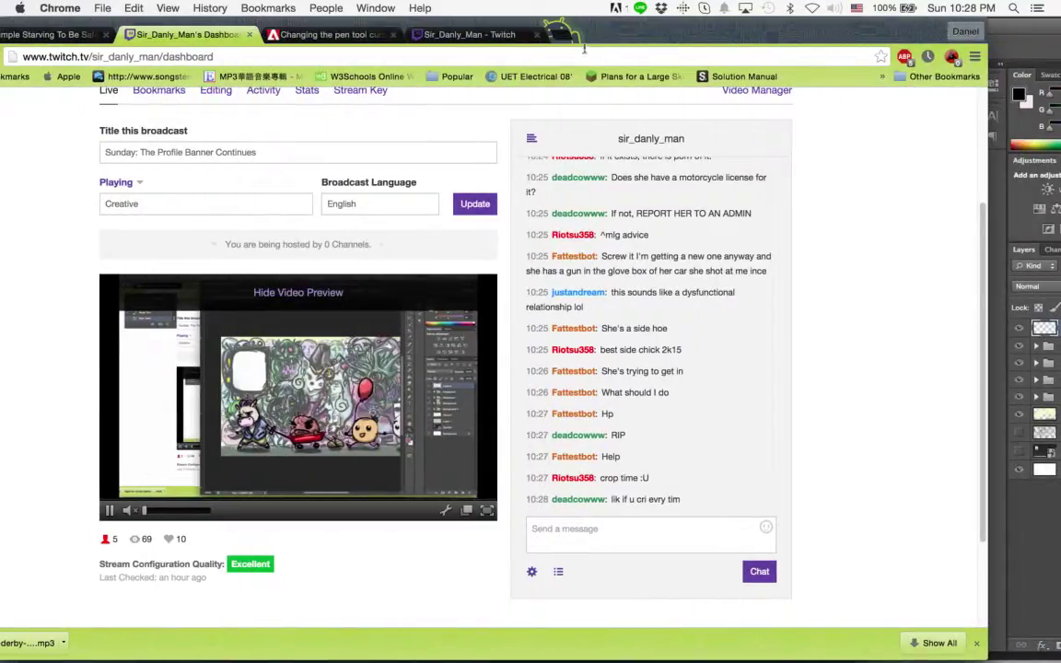
drag(661, 28, 407, 28)
click(829, 30)
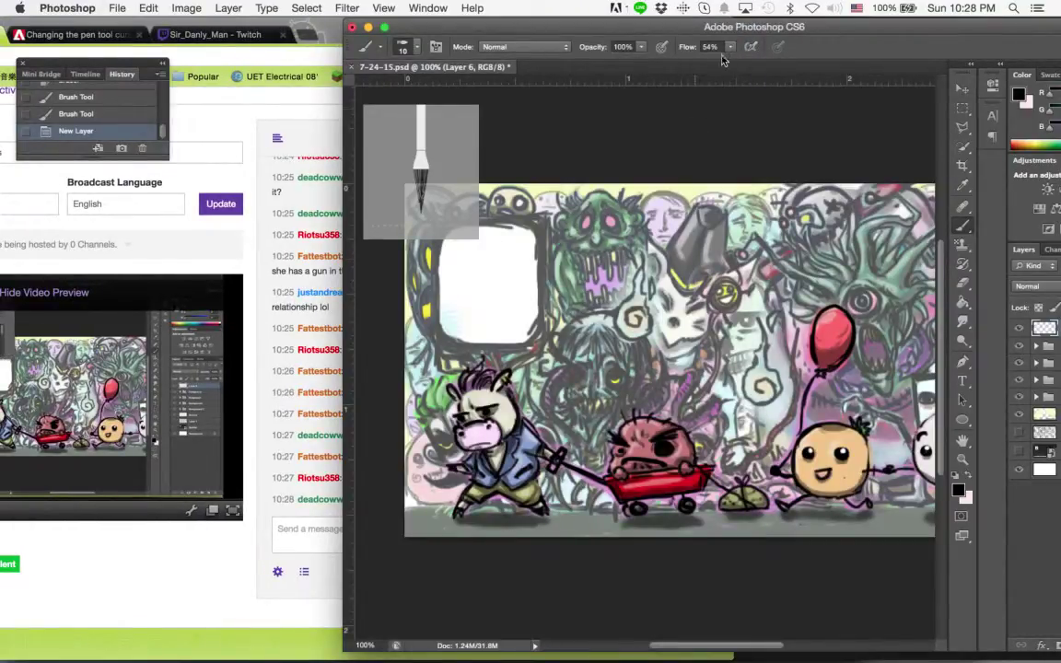
drag(656, 26, 492, 26)
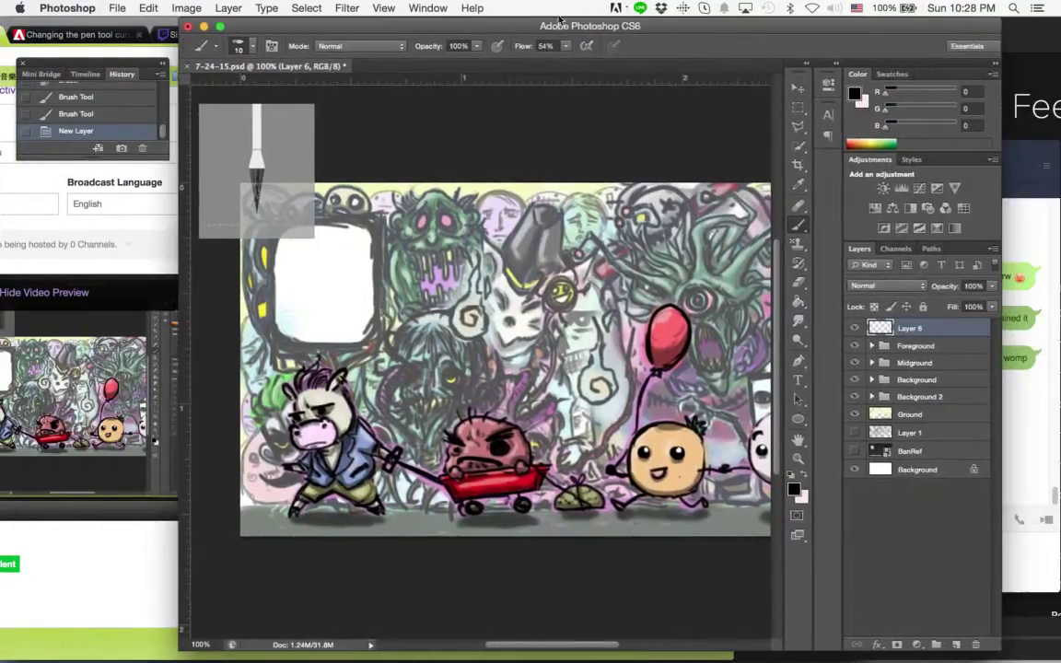
Inspect the Midground group, then draw and erase a trial black stroke on Layer 6.
click(906, 365)
click(872, 363)
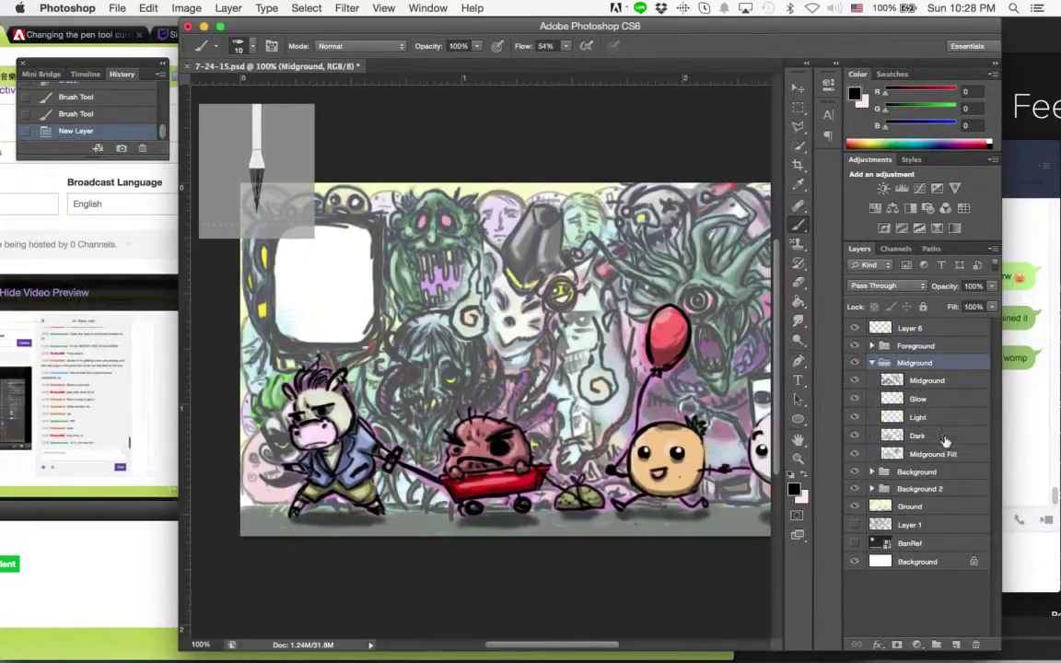
click(927, 380)
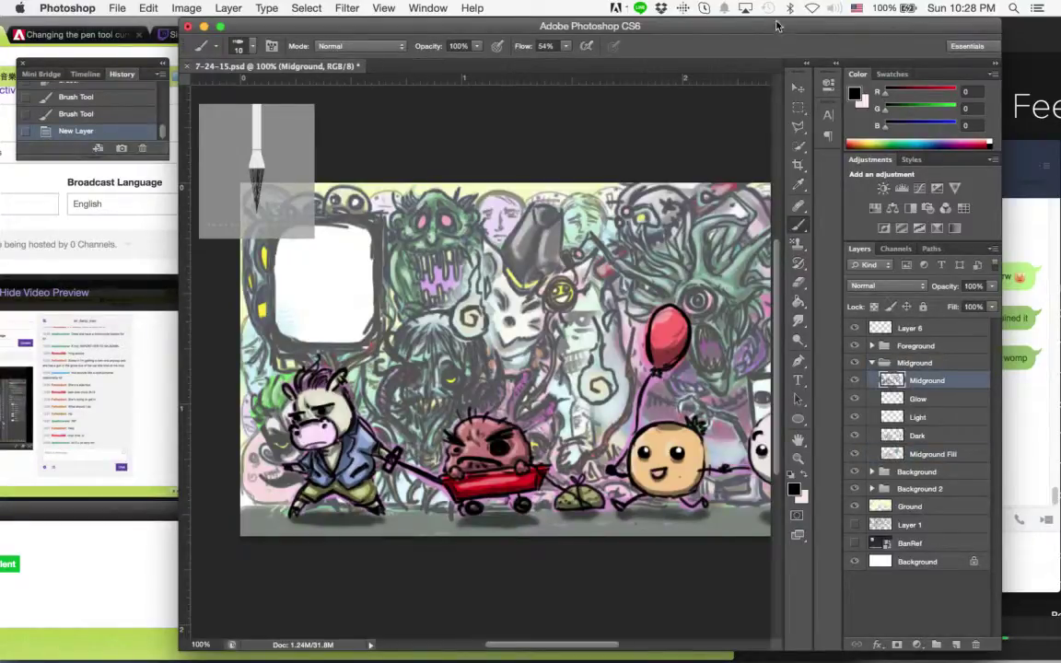
drag(776, 28, 835, 28)
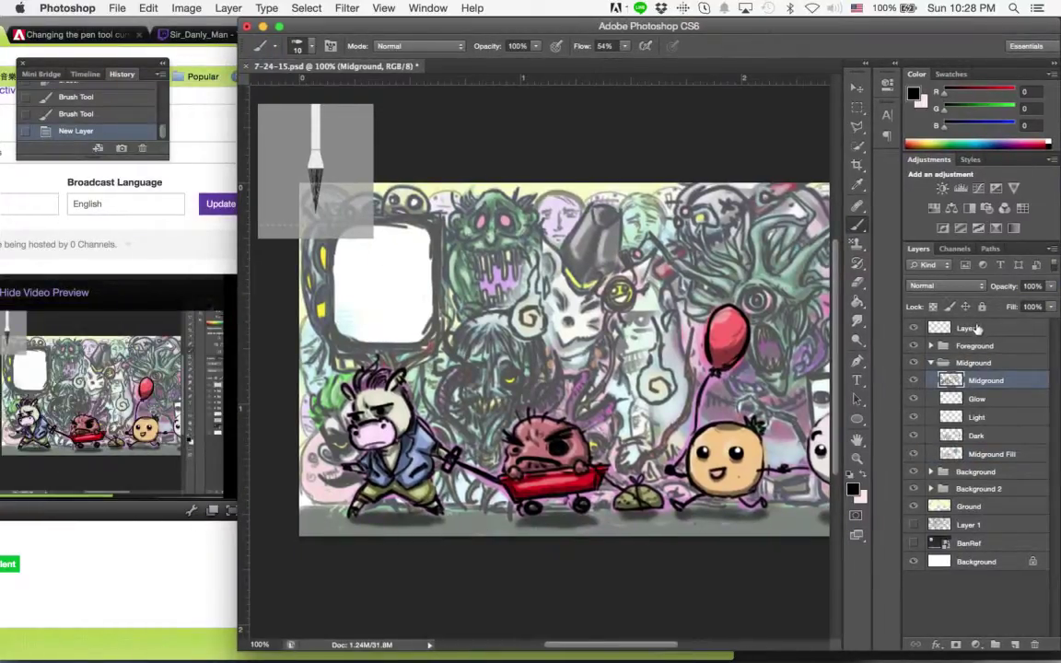
click(933, 328)
drag(404, 224, 429, 270)
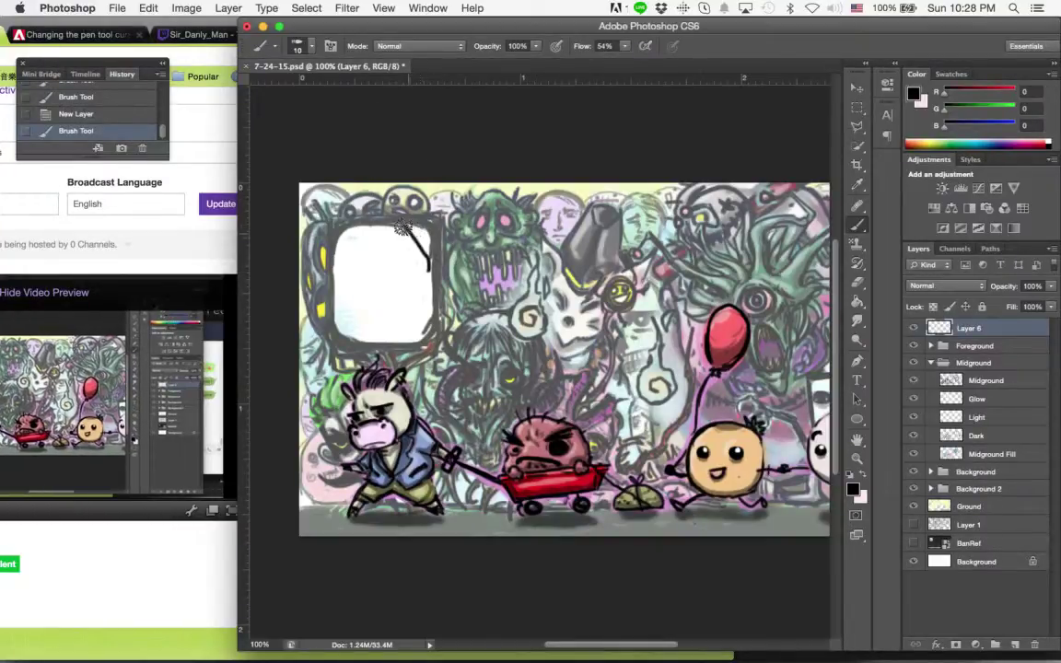
drag(424, 278, 401, 258)
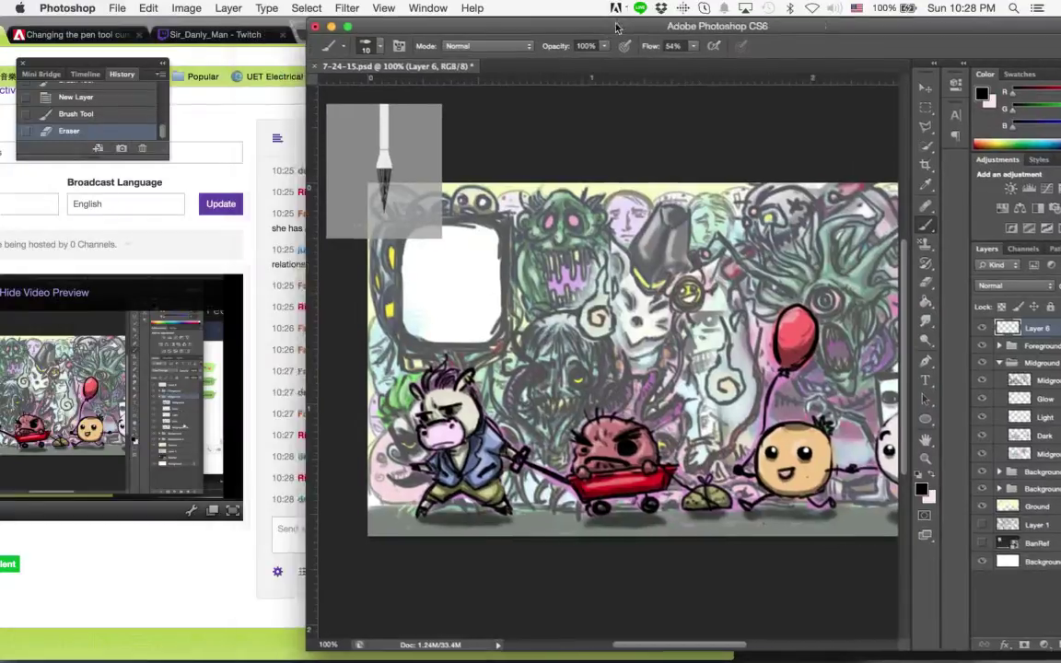
Place Photoshop to the right of the Twitch chat so the banner and chat both show.
drag(545, 34, 699, 34)
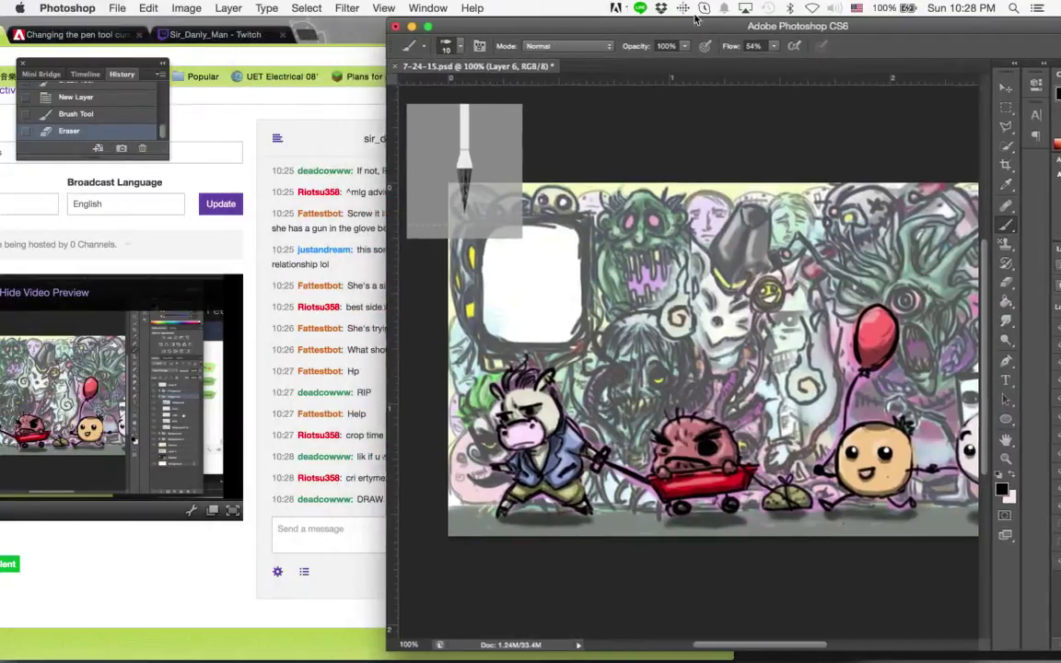
click(343, 37)
drag(343, 37, 141, 5)
click(580, 244)
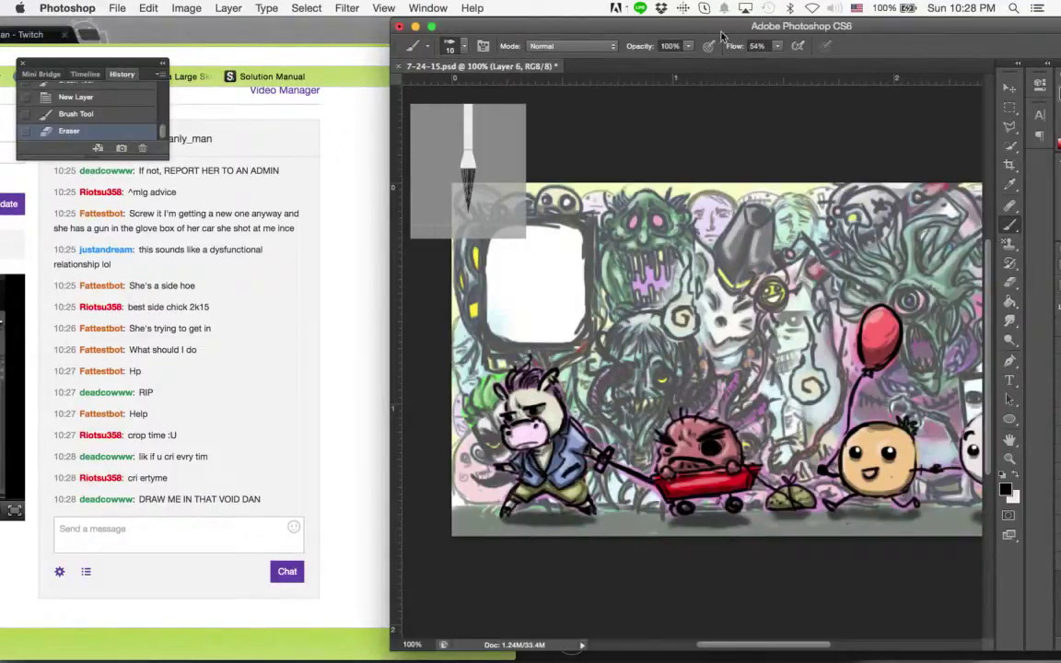
drag(723, 35, 700, 35)
Zoom in on the blank white frame and doodle a character's eyes, mouth, body and head.
click(987, 456)
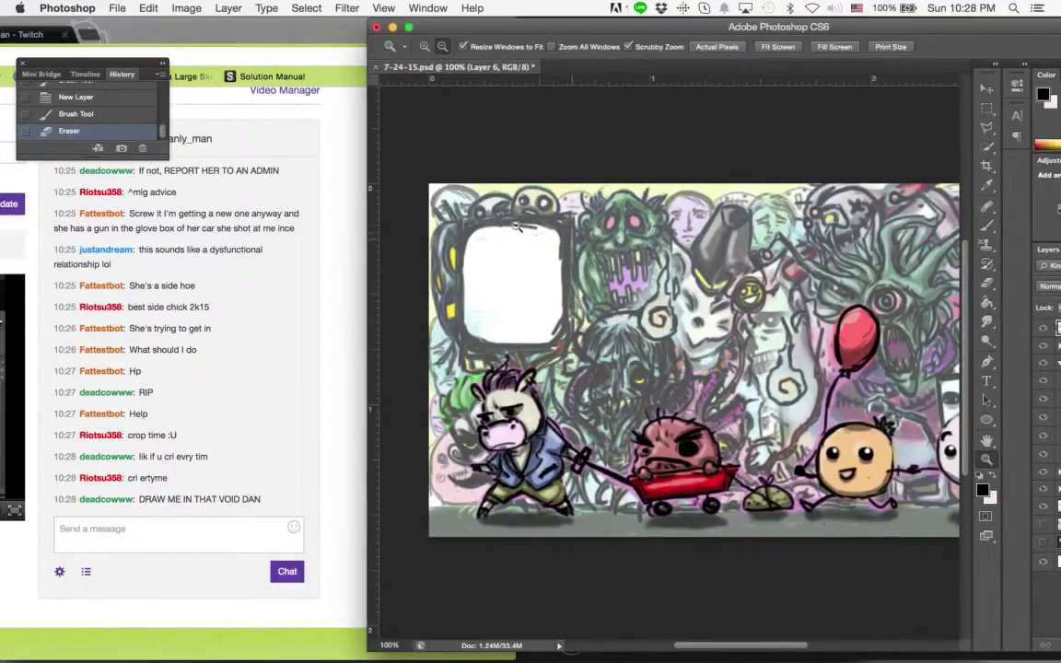
click(505, 263)
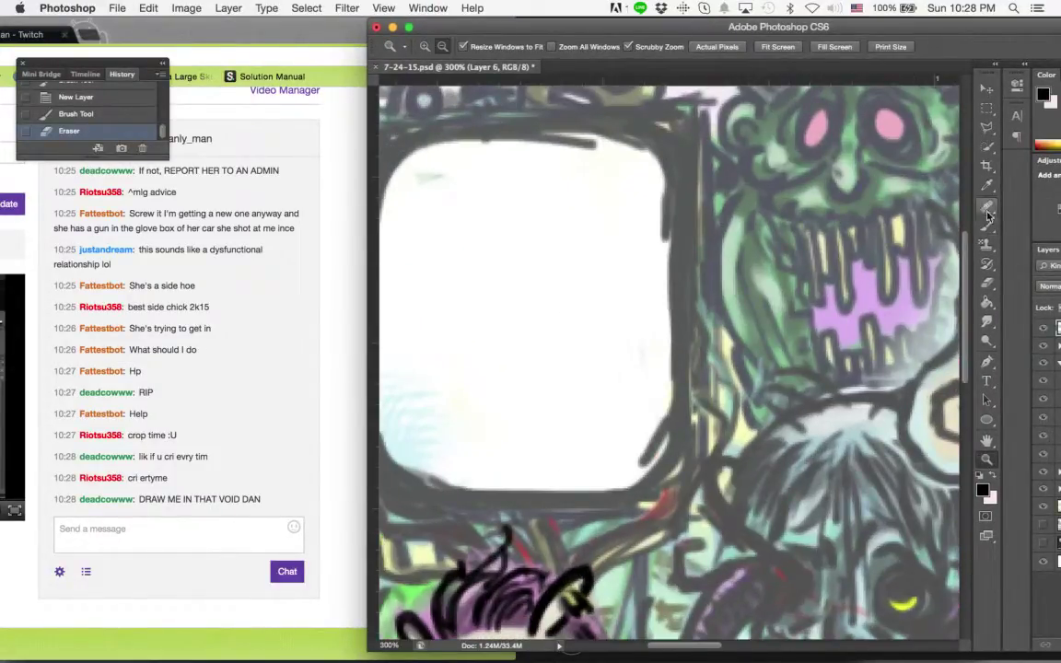
click(989, 227)
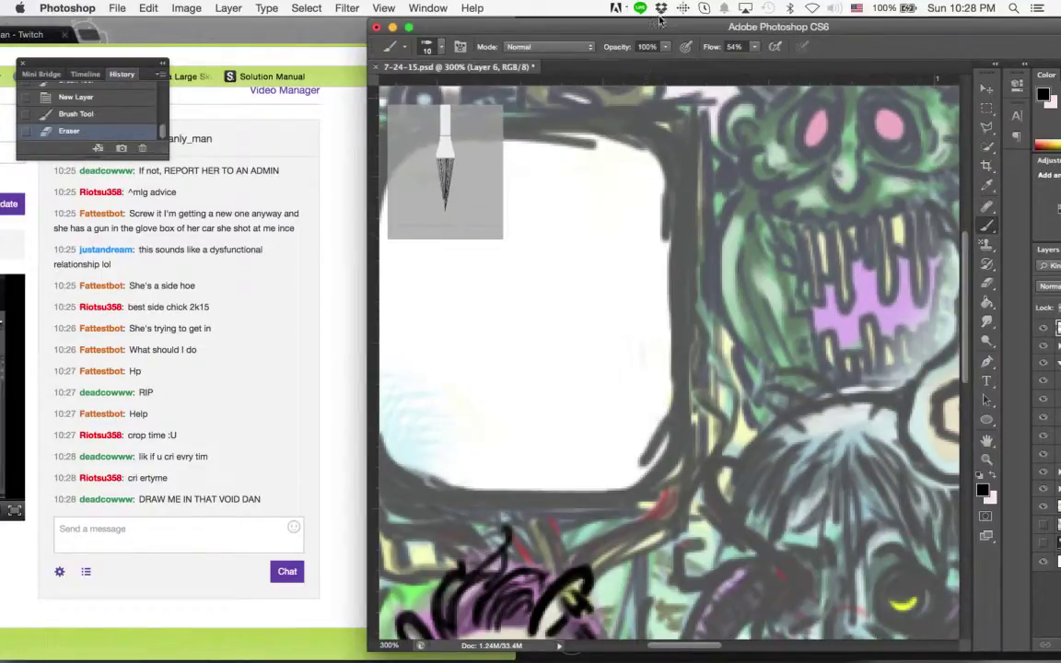
mouse_move(606, 273)
mouse_down()
mouse_move(675, 273)
mouse_move(686, 284)
mouse_up()
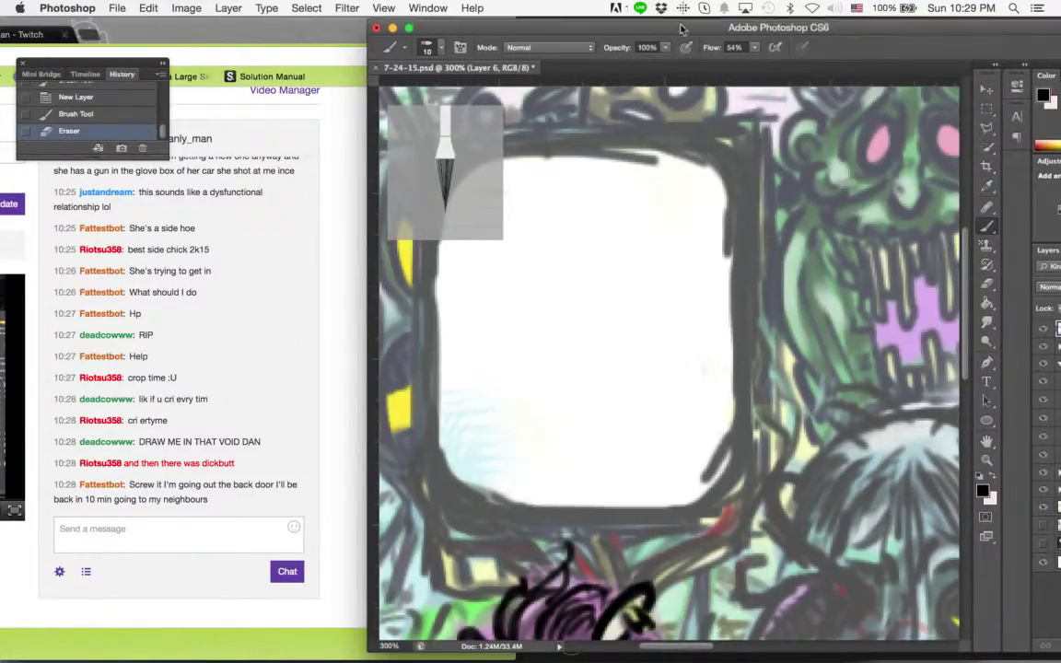
drag(505, 277, 539, 281)
mouse_move(604, 232)
mouse_down()
mouse_move(625, 280)
mouse_move(598, 267)
mouse_up()
drag(511, 323, 637, 304)
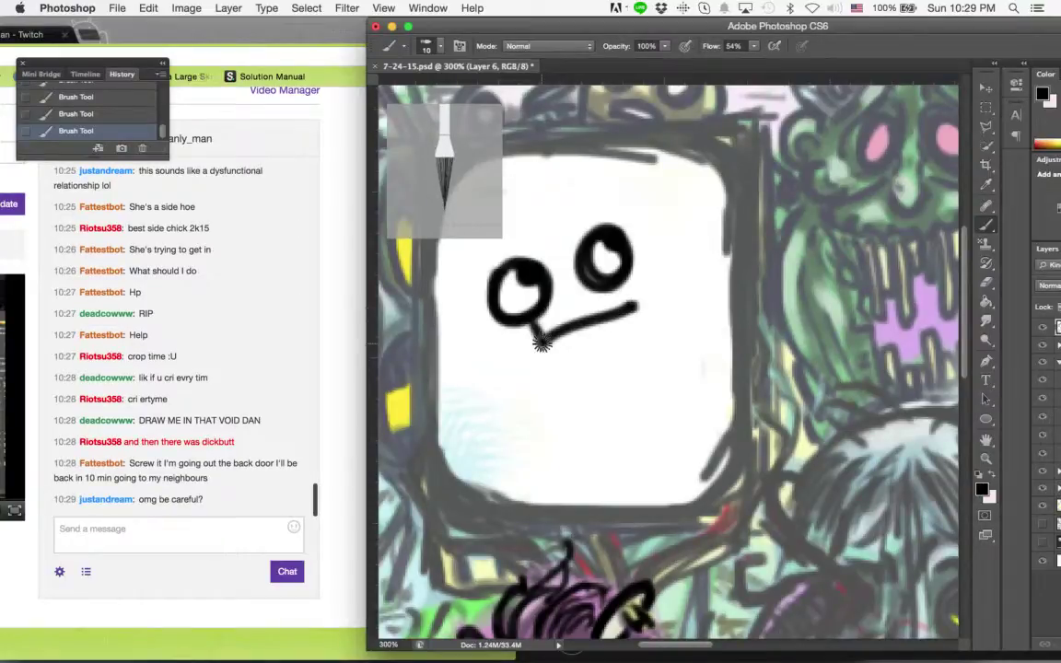
mouse_move(542, 339)
mouse_down()
mouse_move(610, 465)
mouse_move(644, 434)
mouse_move(710, 418)
mouse_move(694, 345)
mouse_move(645, 350)
mouse_up()
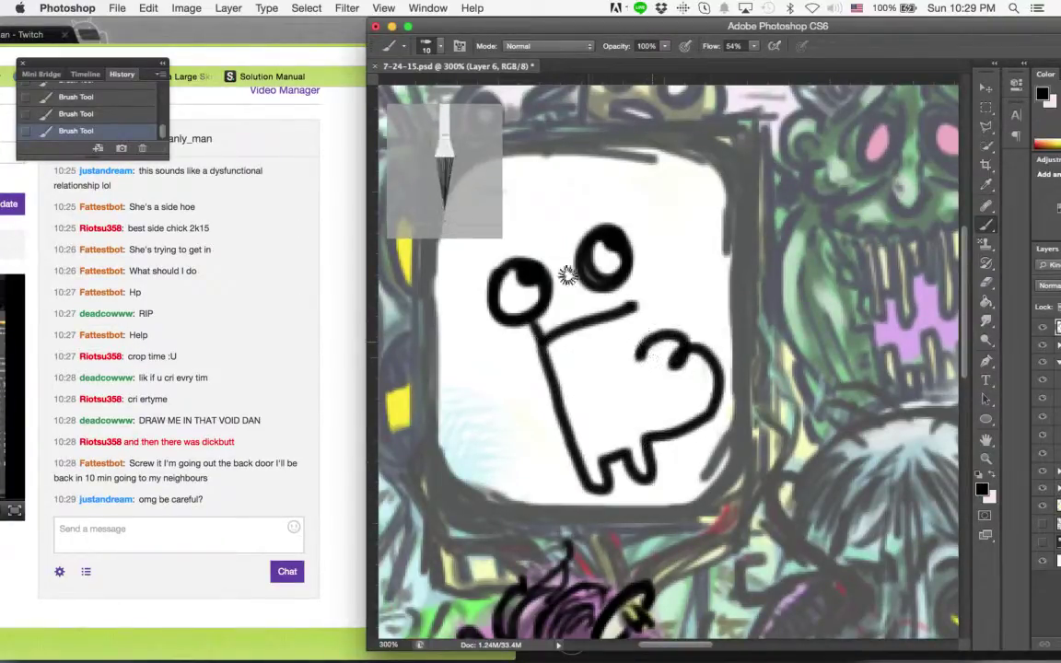
drag(504, 242, 587, 225)
drag(628, 302, 638, 354)
Add the character's arms, hands and details, then paint the doodle out in white.
drag(497, 346, 544, 387)
drag(498, 343, 486, 367)
mouse_move(628, 297)
mouse_down()
mouse_move(666, 230)
mouse_move(673, 262)
mouse_up()
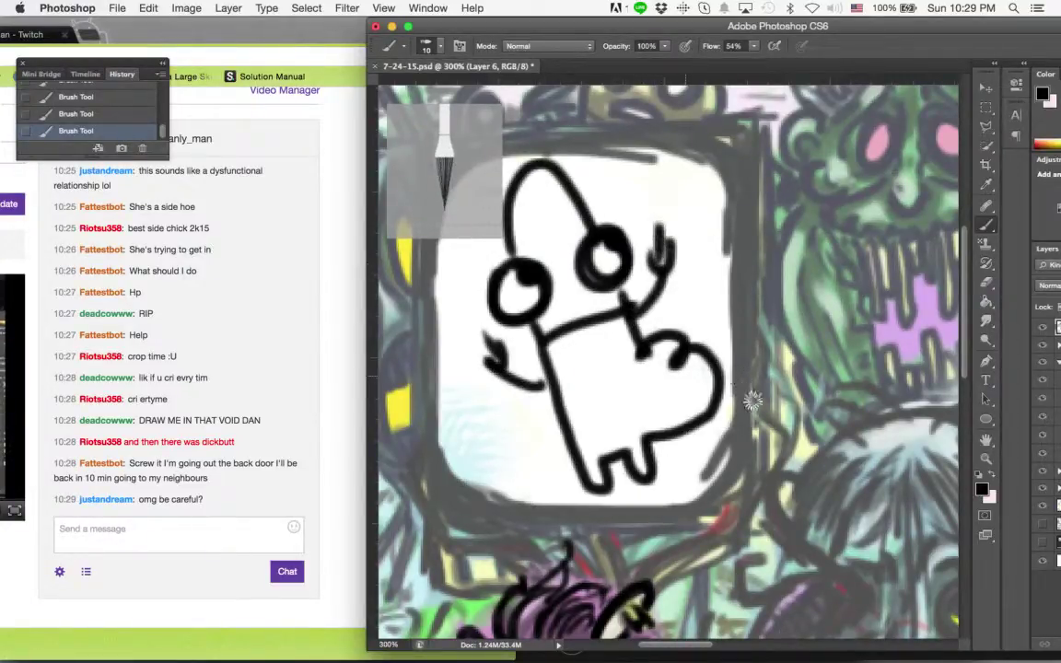
drag(652, 359, 686, 354)
drag(508, 235, 591, 213)
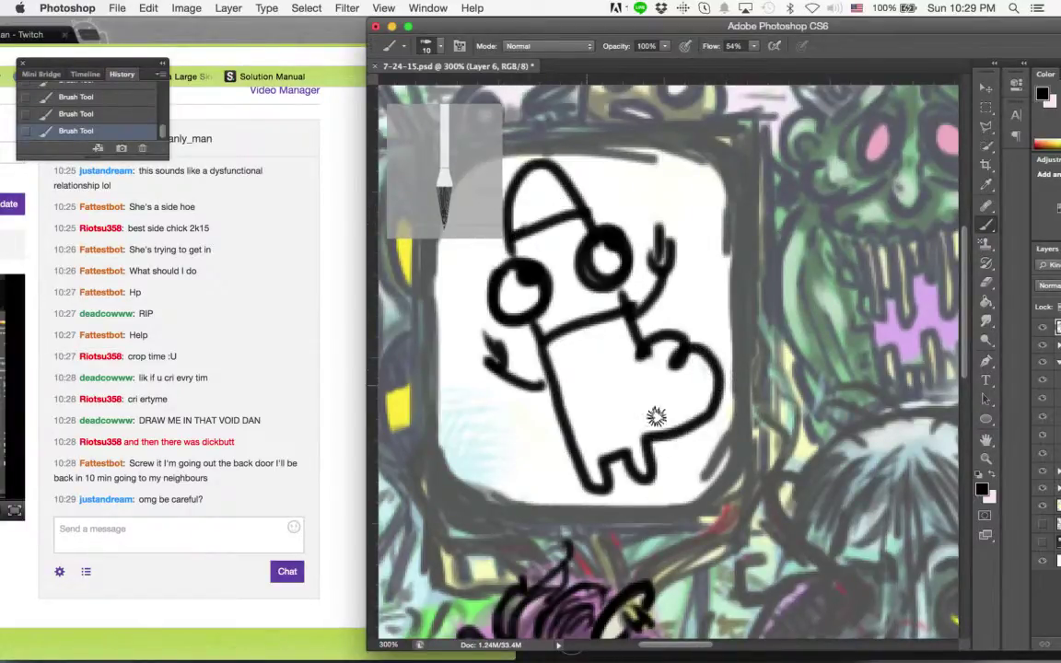
drag(544, 168, 542, 189)
mouse_move(616, 369)
mouse_down()
mouse_move(568, 277)
mouse_move(510, 257)
mouse_move(498, 362)
mouse_up()
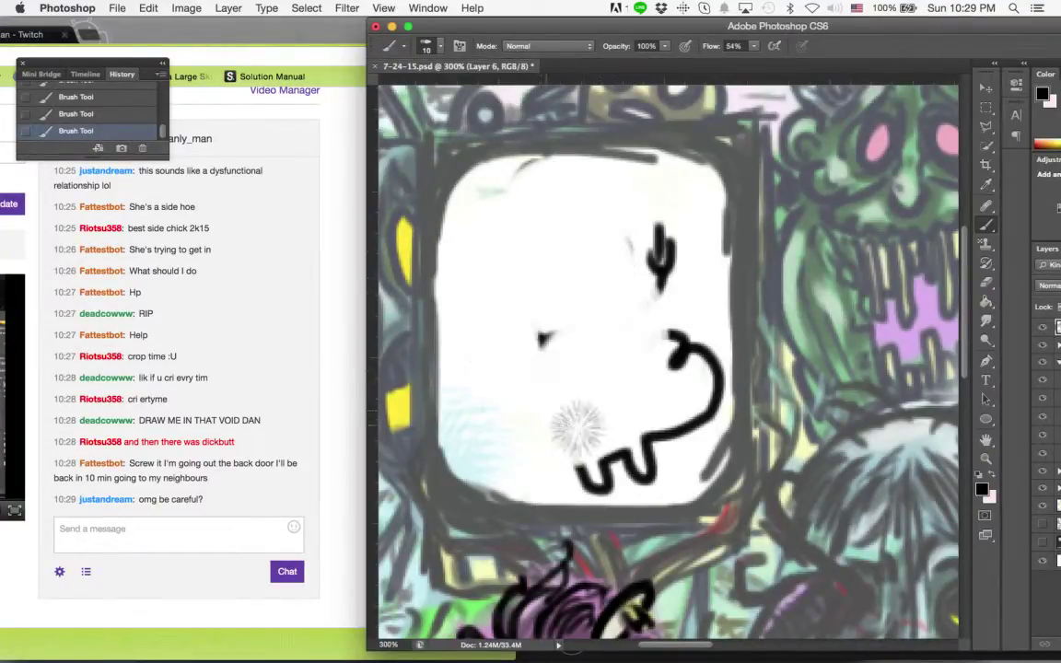
mouse_move(534, 373)
mouse_down()
mouse_move(568, 289)
mouse_move(571, 339)
mouse_move(628, 242)
mouse_move(710, 312)
mouse_up()
Clear the leftover marks and draw a pair of glasses in the white frame.
click(593, 337)
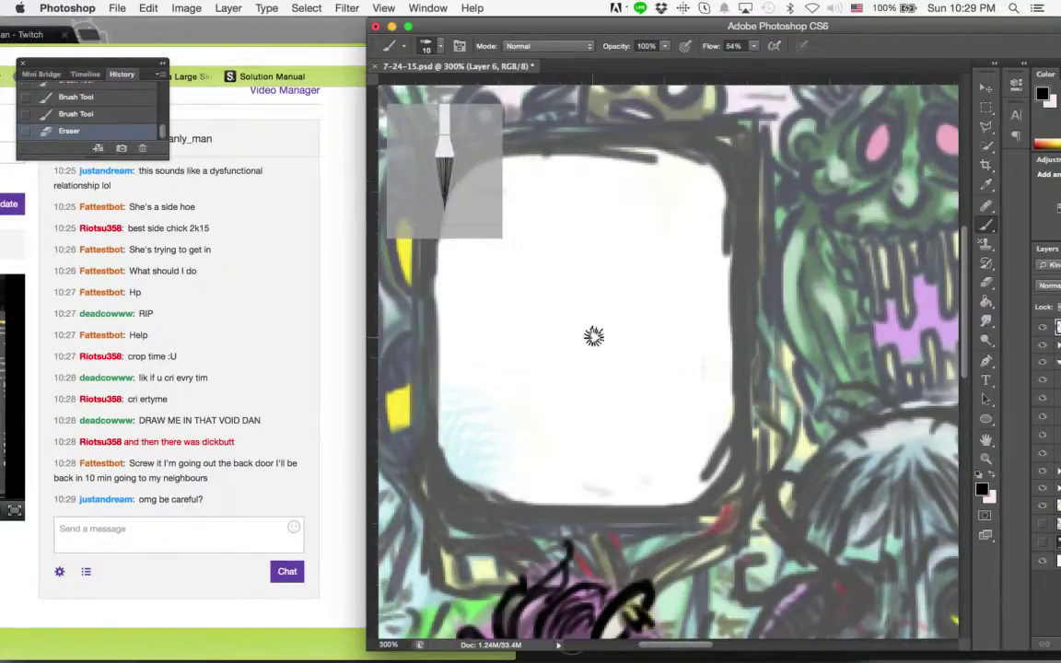
mouse_move(476, 308)
mouse_down()
mouse_move(481, 279)
mouse_move(510, 305)
mouse_move(539, 308)
mouse_move(547, 292)
mouse_move(568, 296)
mouse_move(639, 268)
mouse_move(564, 287)
mouse_move(630, 301)
mouse_up()
mouse_move(568, 285)
mouse_down()
mouse_move(636, 304)
mouse_move(643, 275)
mouse_up()
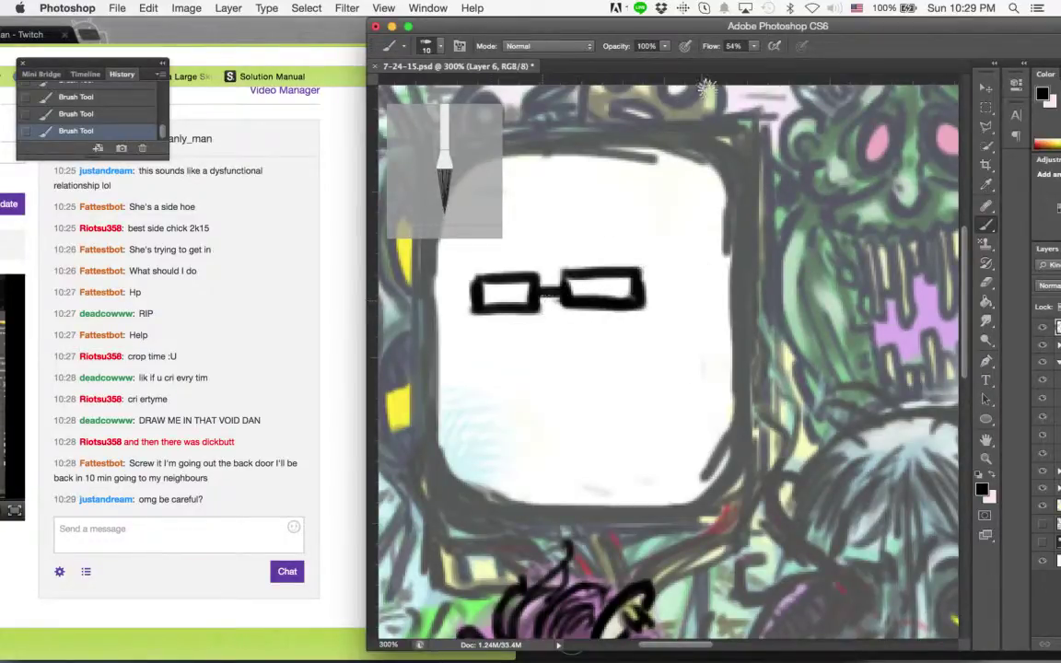
Move Layer 6 below Midground Fill and undo a stray curved stroke.
drag(737, 33, 551, 34)
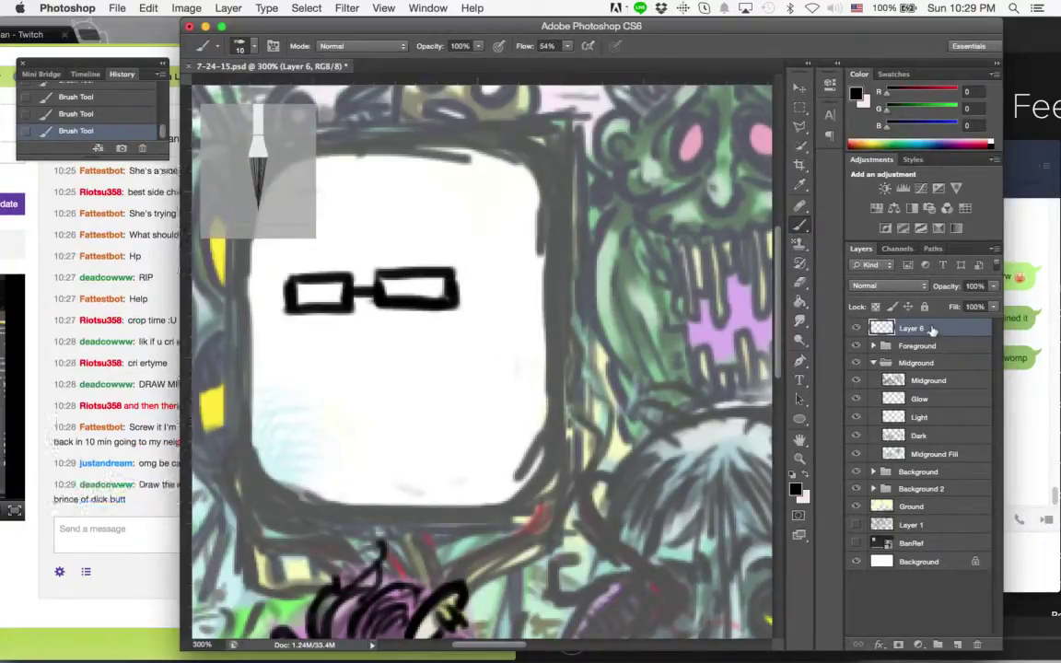
drag(933, 337, 938, 448)
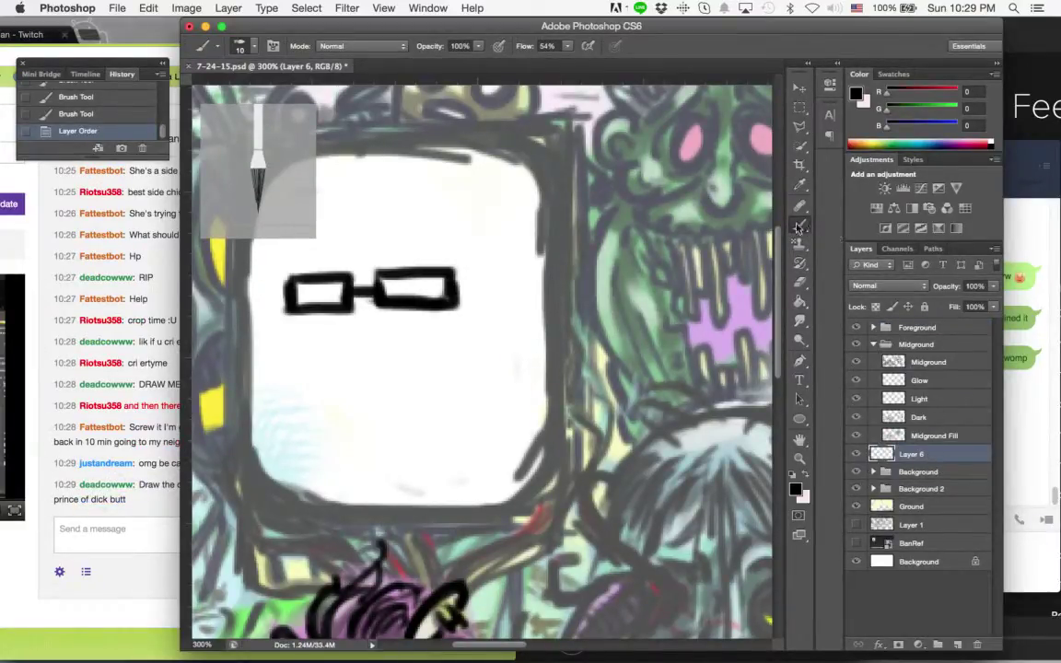
drag(403, 269, 474, 152)
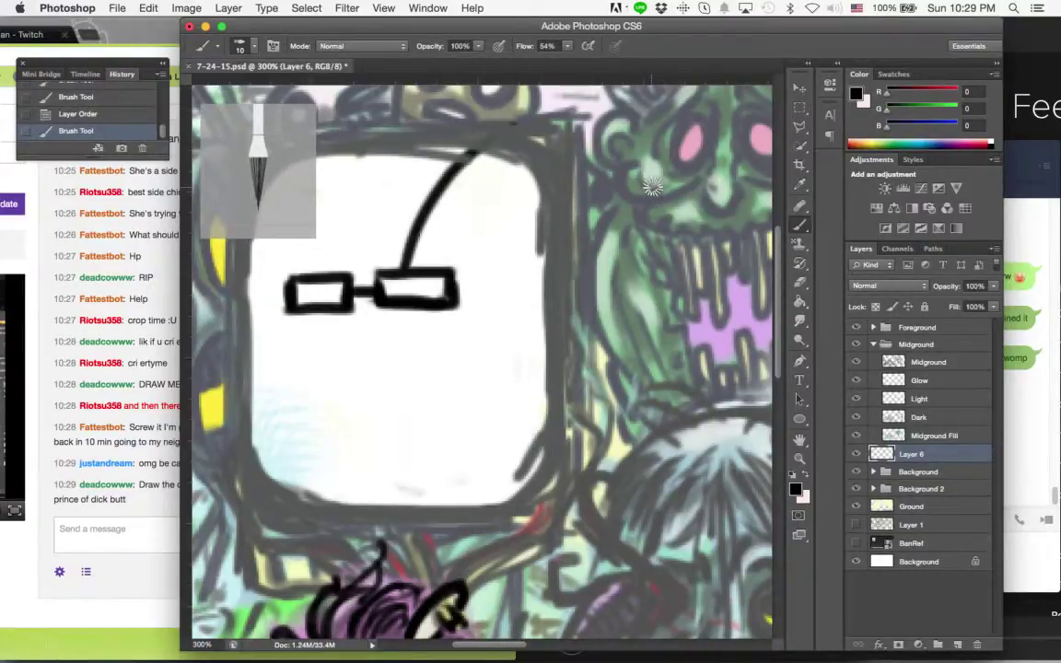
key(ctrl+z)
drag(573, 26, 726, 26)
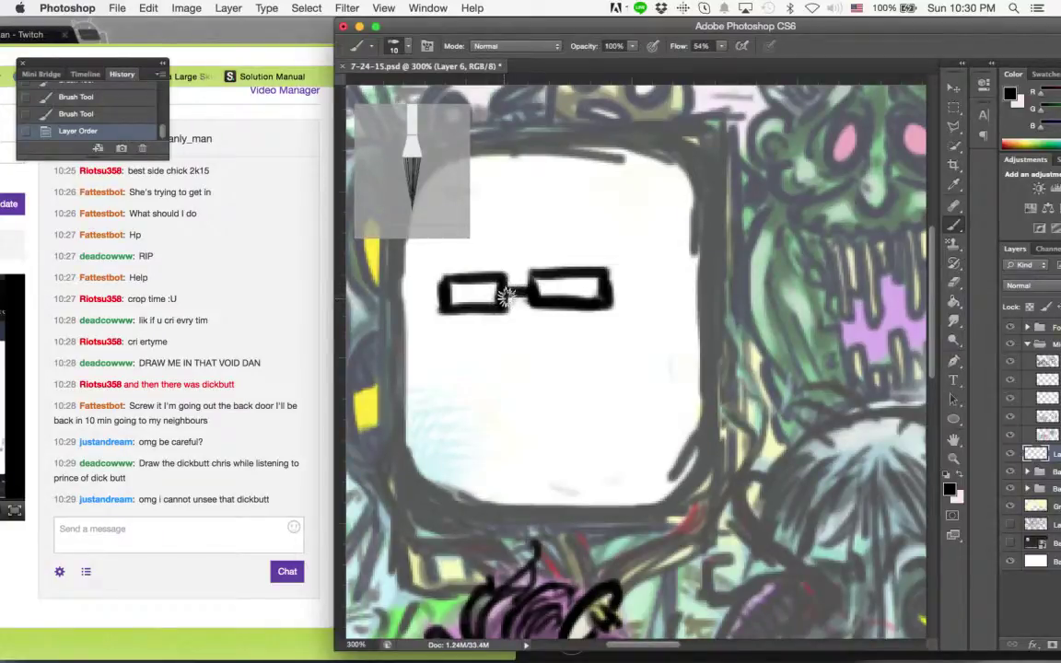
Doodle a face with nose, mouth and jaw around the glasses, then erase it.
drag(502, 294, 527, 293)
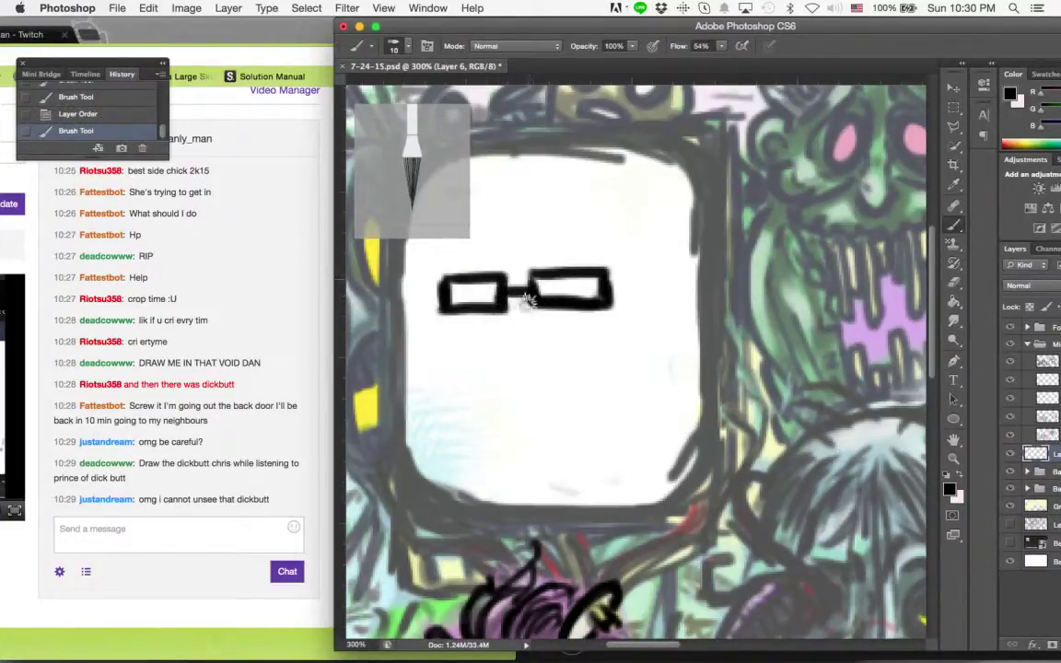
mouse_move(497, 300)
mouse_down()
mouse_move(497, 355)
mouse_move(527, 377)
mouse_up()
drag(457, 315, 473, 401)
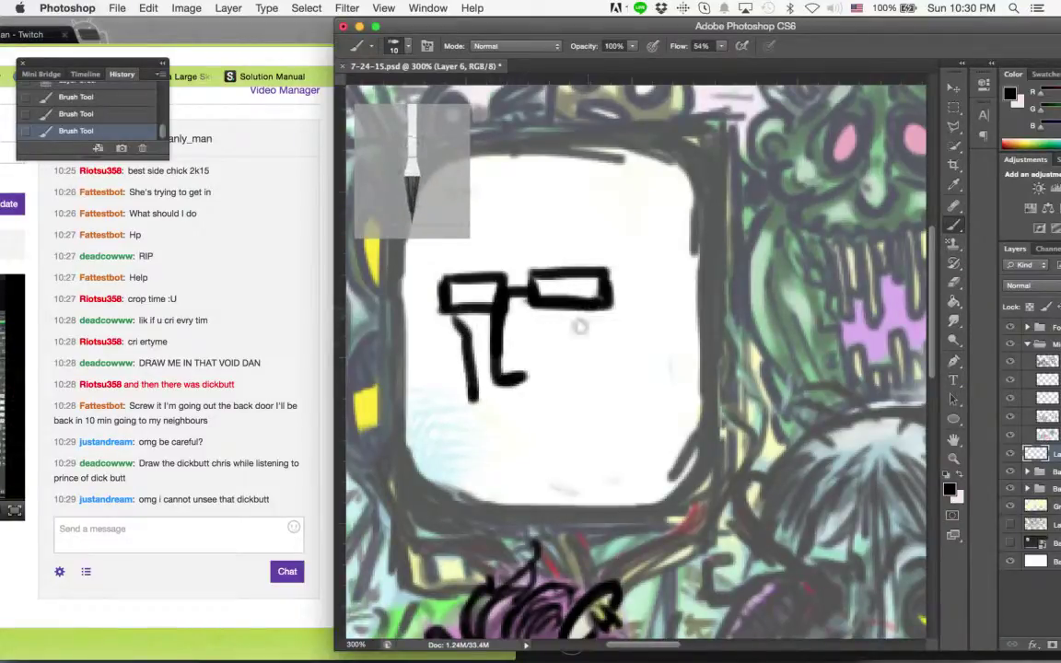
drag(580, 313, 571, 415)
drag(501, 411, 531, 410)
mouse_move(450, 323)
mouse_down()
mouse_move(462, 450)
mouse_move(592, 467)
mouse_move(609, 347)
mouse_up()
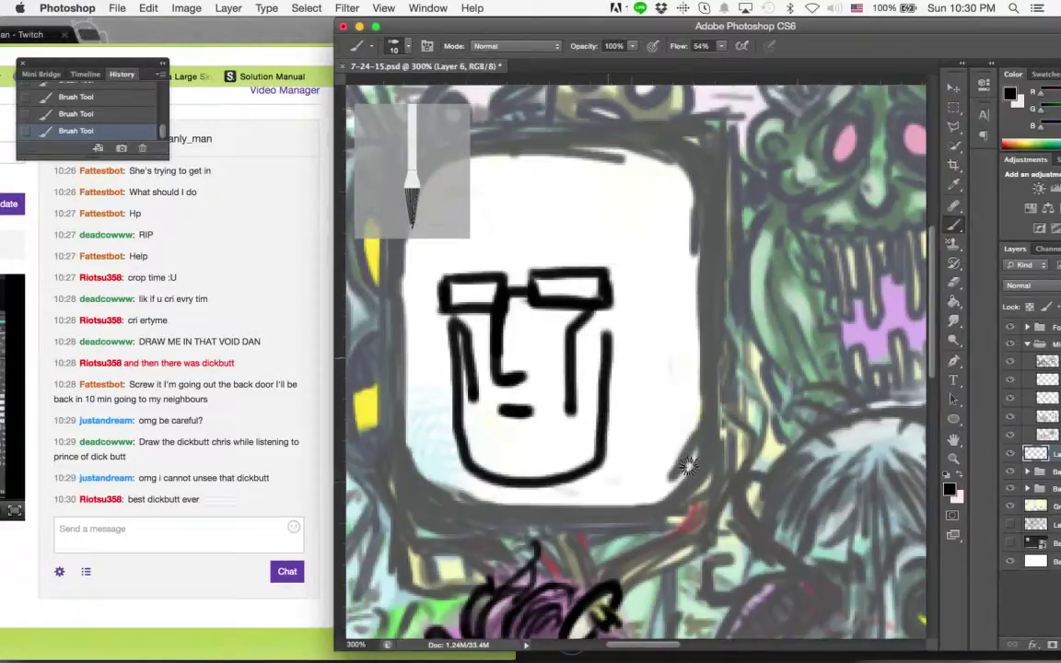
mouse_move(450, 372)
mouse_down()
mouse_move(588, 367)
mouse_move(568, 349)
mouse_move(561, 296)
mouse_move(568, 408)
mouse_up()
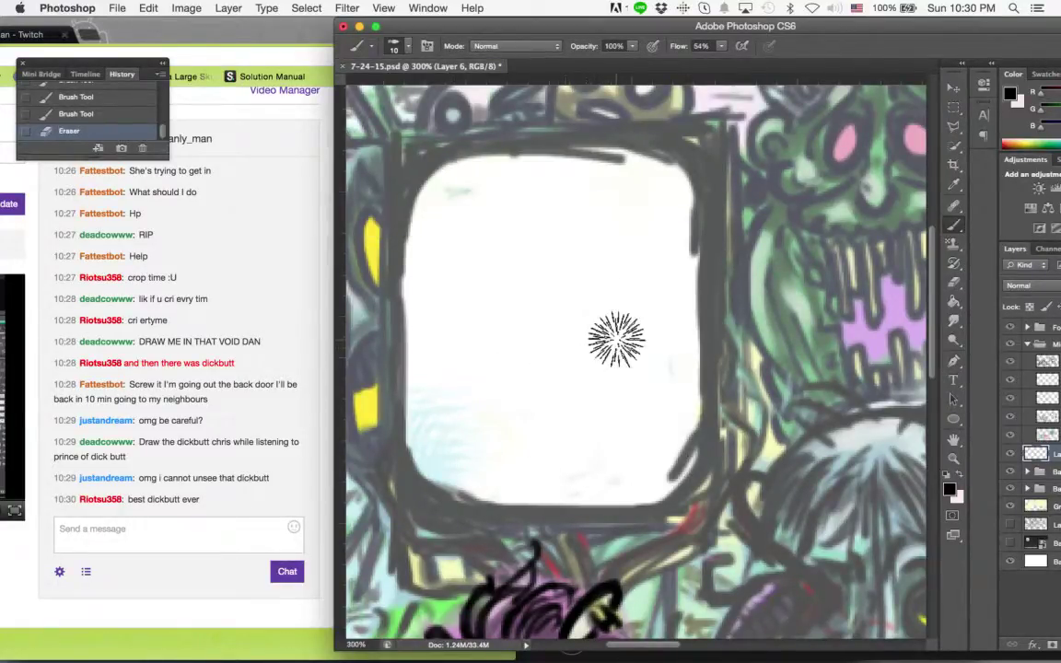
Set the brush size to 5 px.
click(396, 46)
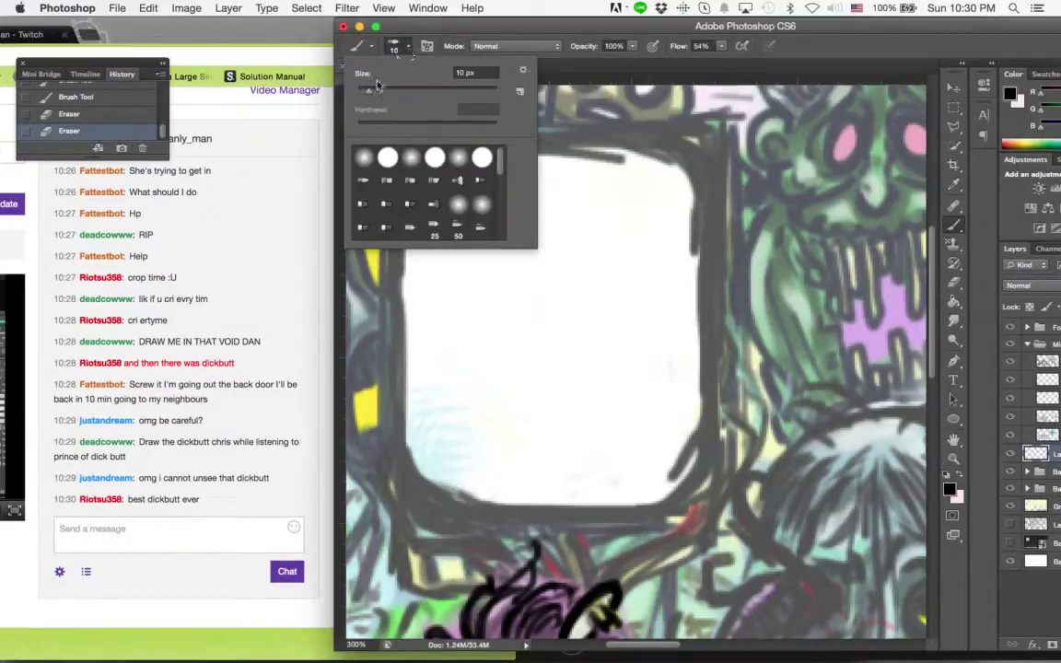
drag(369, 90, 362, 92)
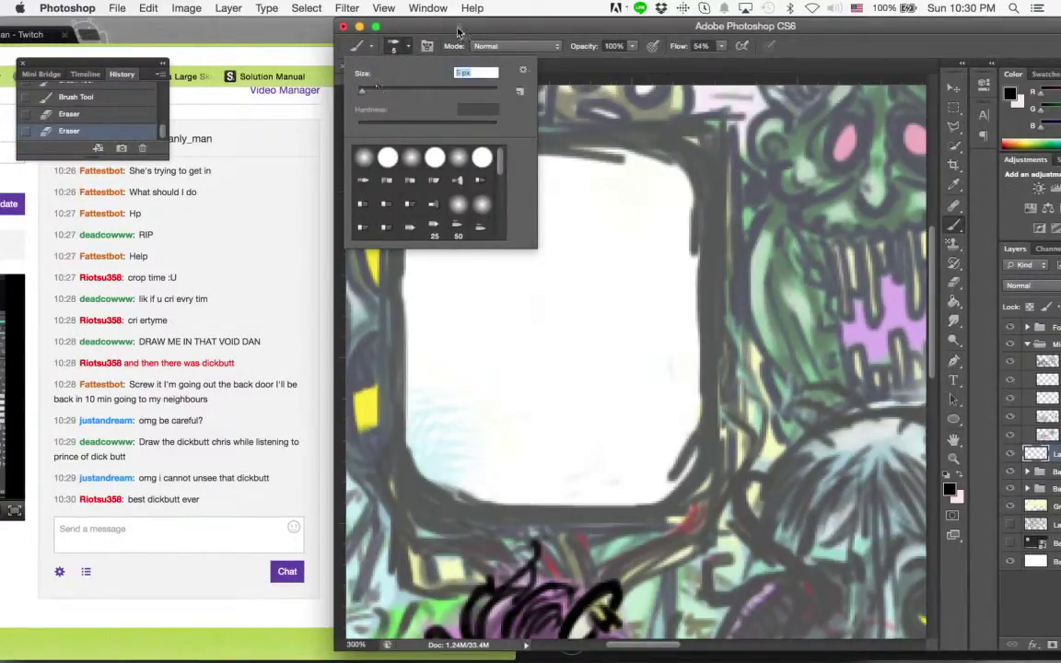
key(Return)
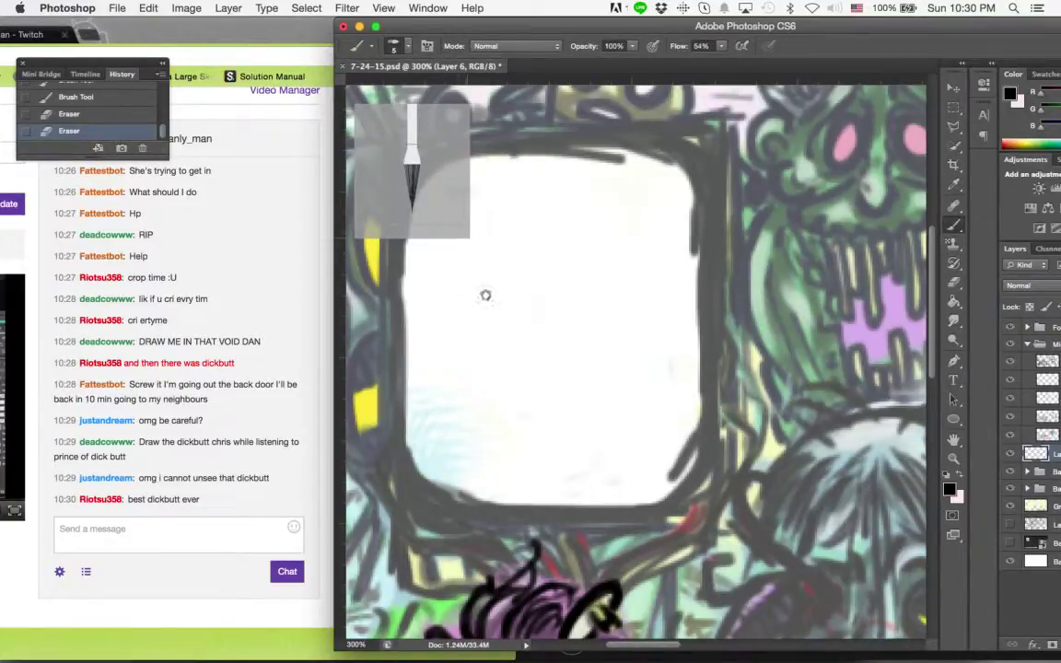